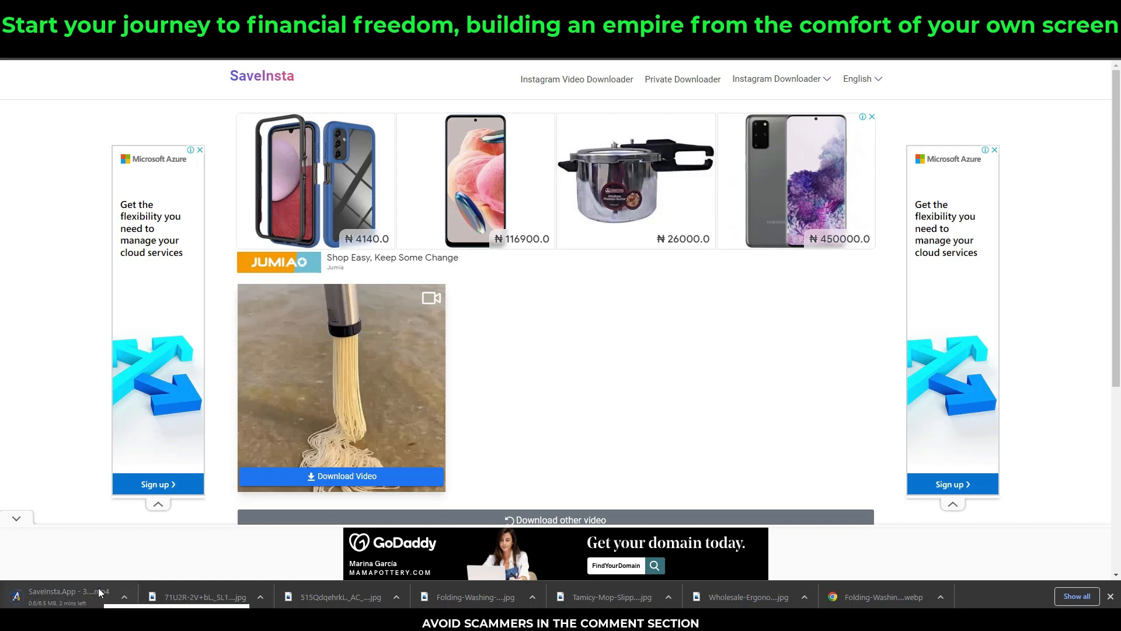
Look over the tokbackup pricing plans while the Instagram video downloads.
click(701, 10)
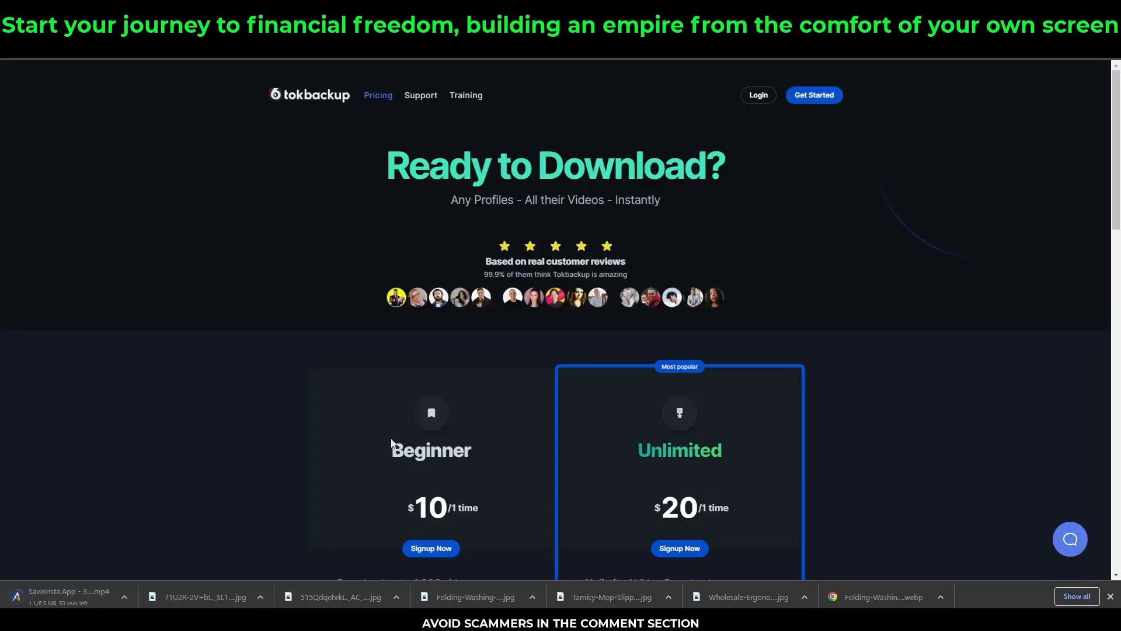
mouse_move(1115, 72)
mouse_down()
mouse_move(1115, 121)
mouse_move(1115, 73)
mouse_up()
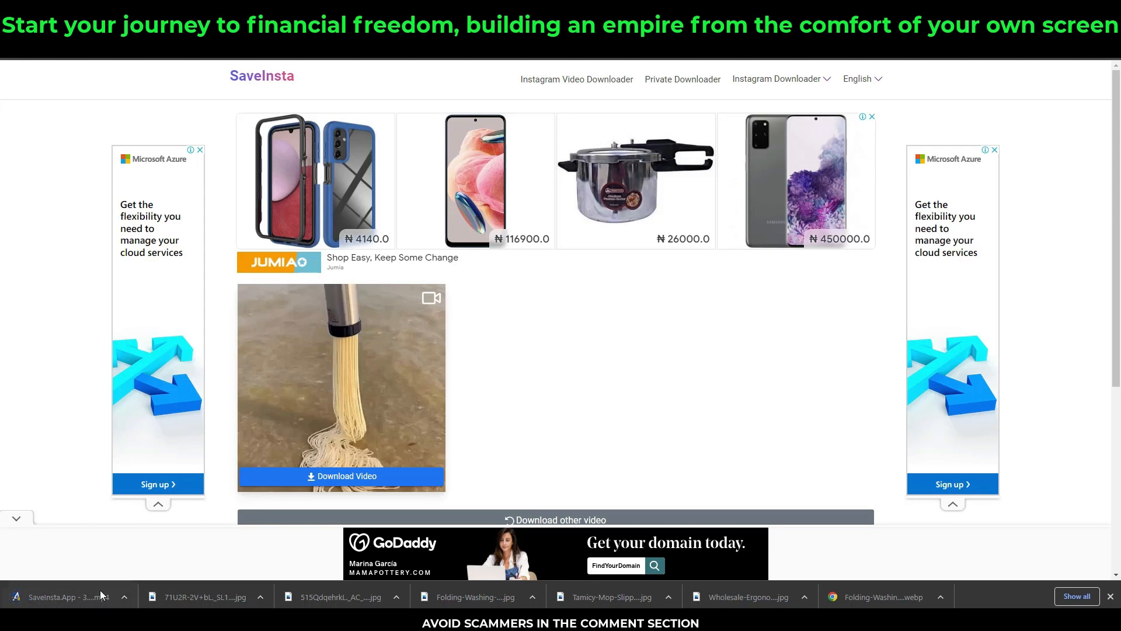
Show the downloaded SaveInsta video in its folder and open the file with Movies & TV.
click(124, 595)
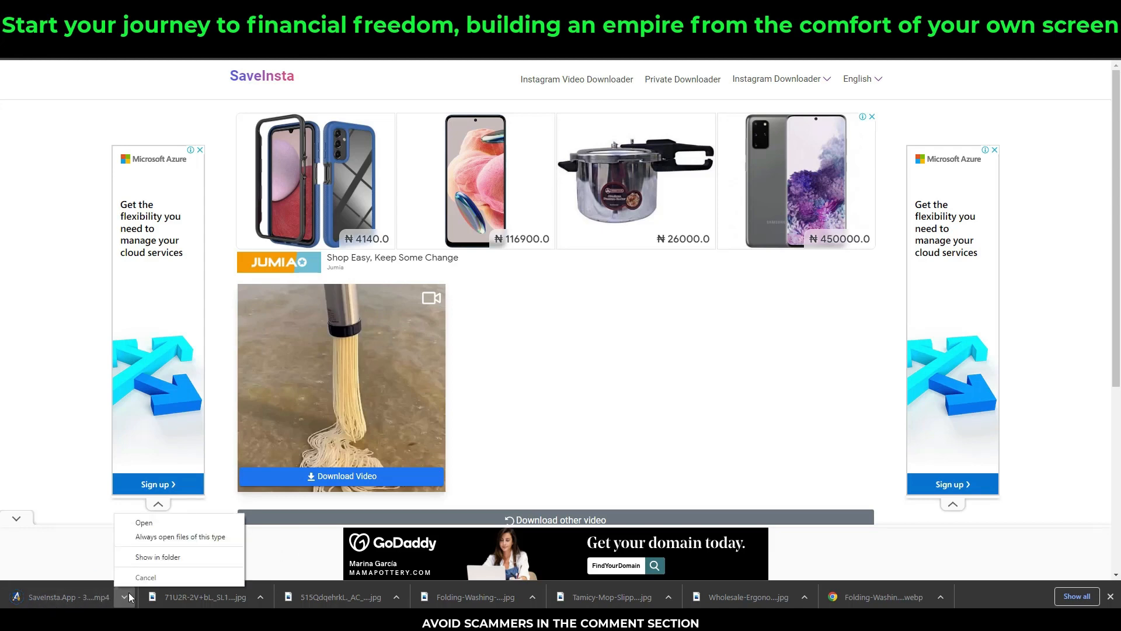
right_click(82, 589)
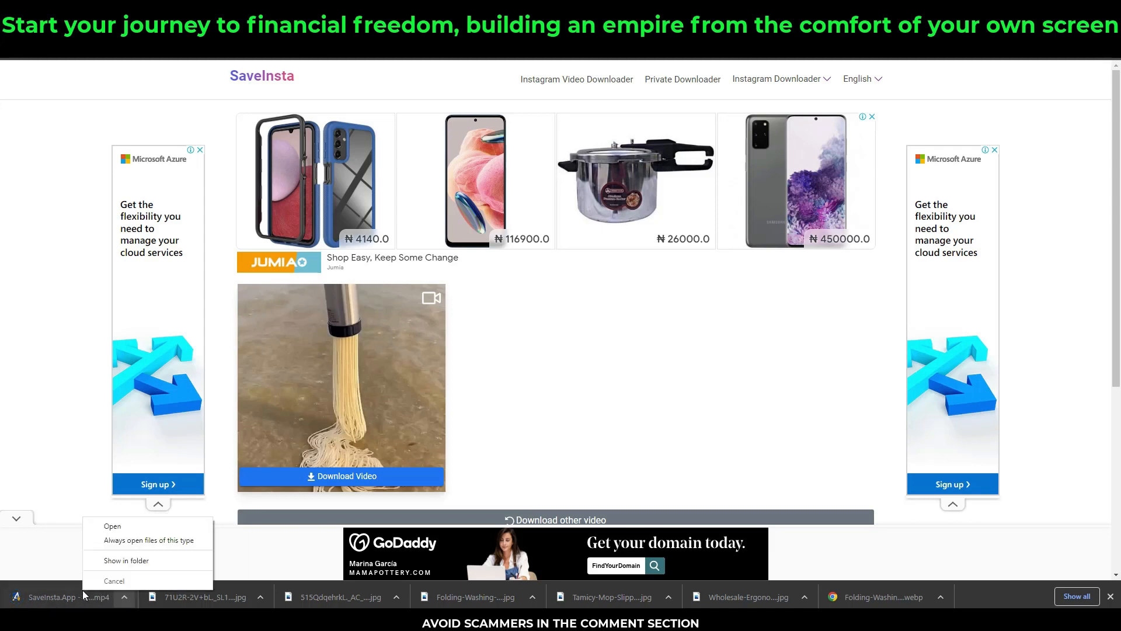
click(129, 560)
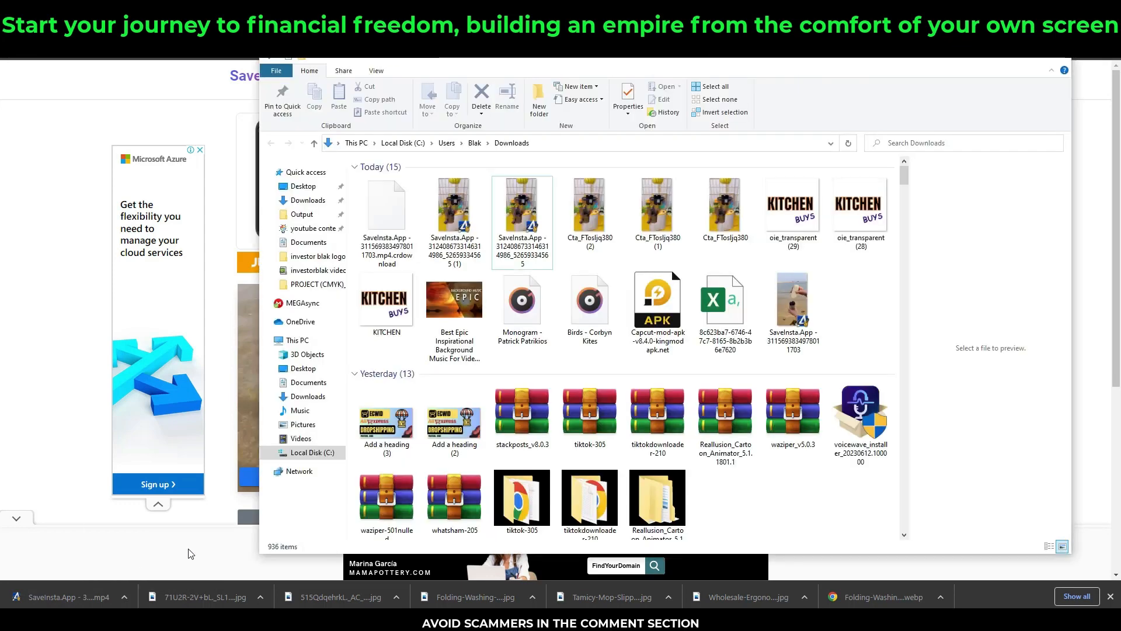
right_click(816, 314)
mouse_move(880, 421)
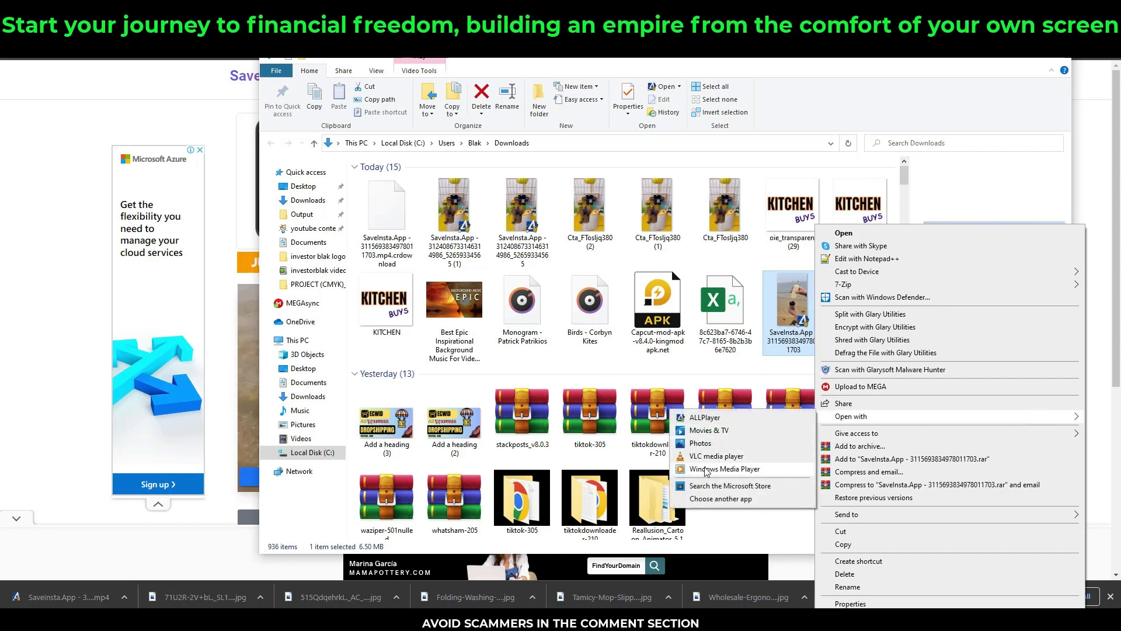
click(707, 430)
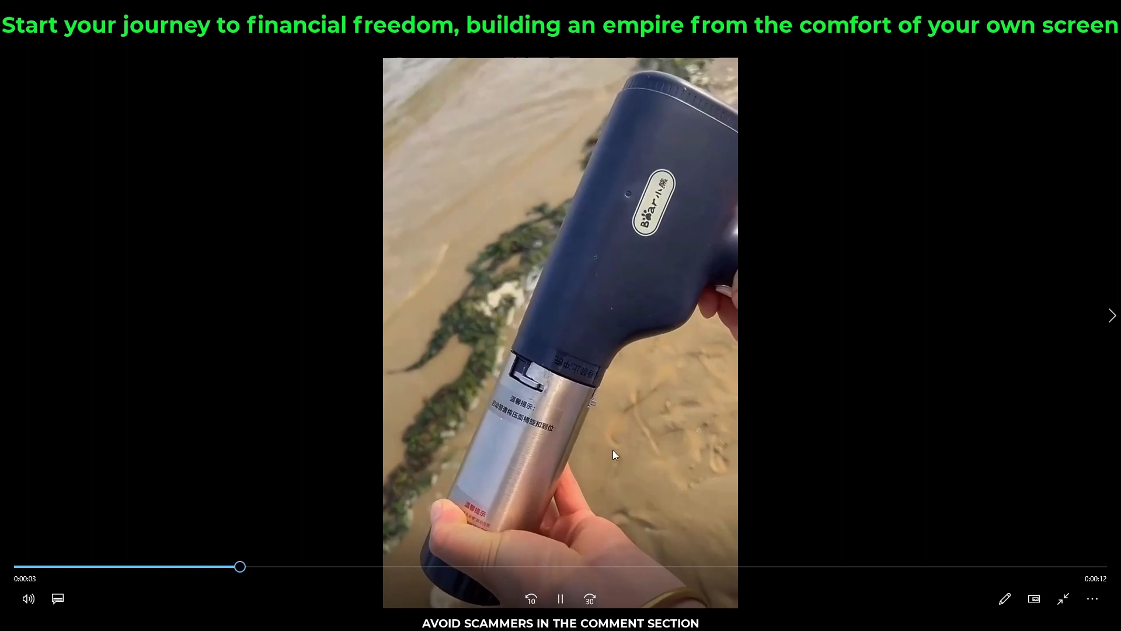
Pause the video, leave full screen, and close the player and the Downloads folder.
click(561, 598)
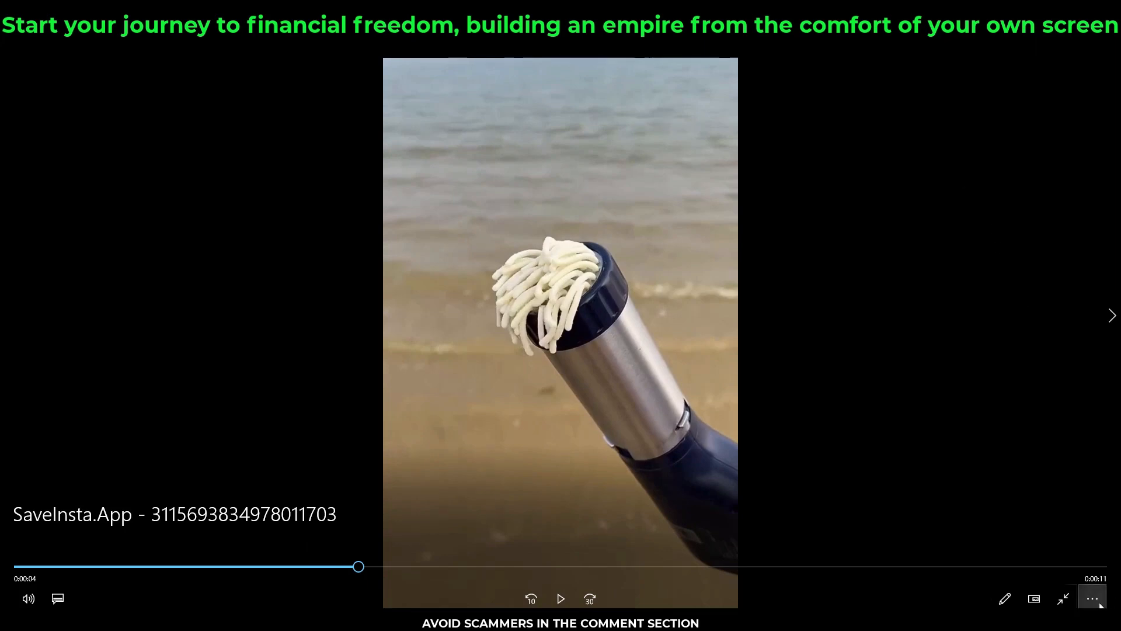
click(1064, 598)
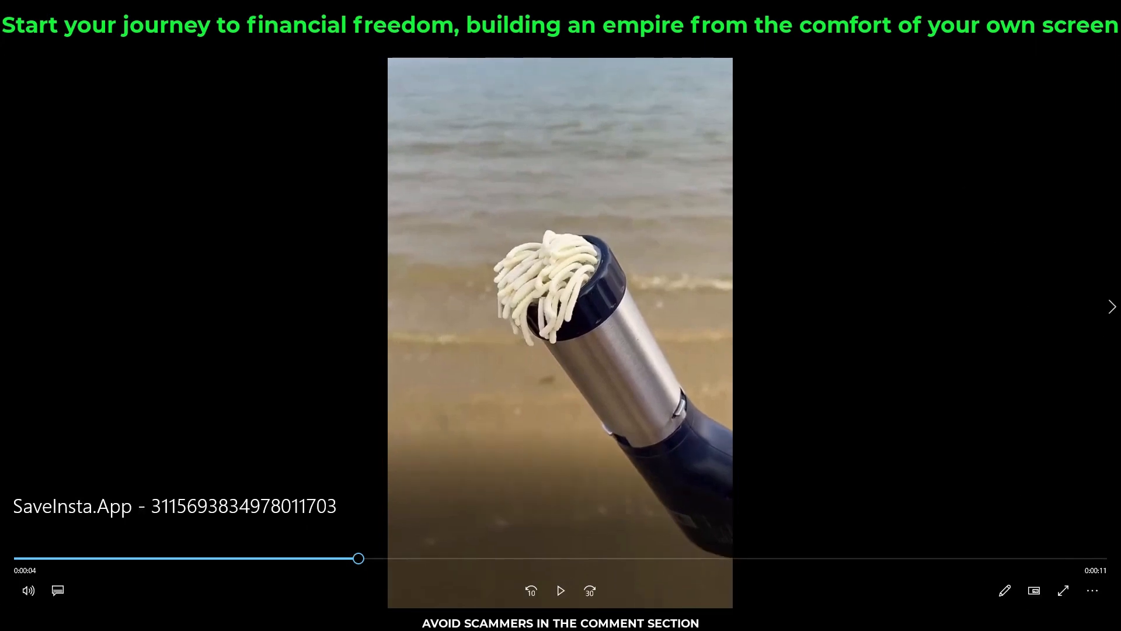
click(1107, 9)
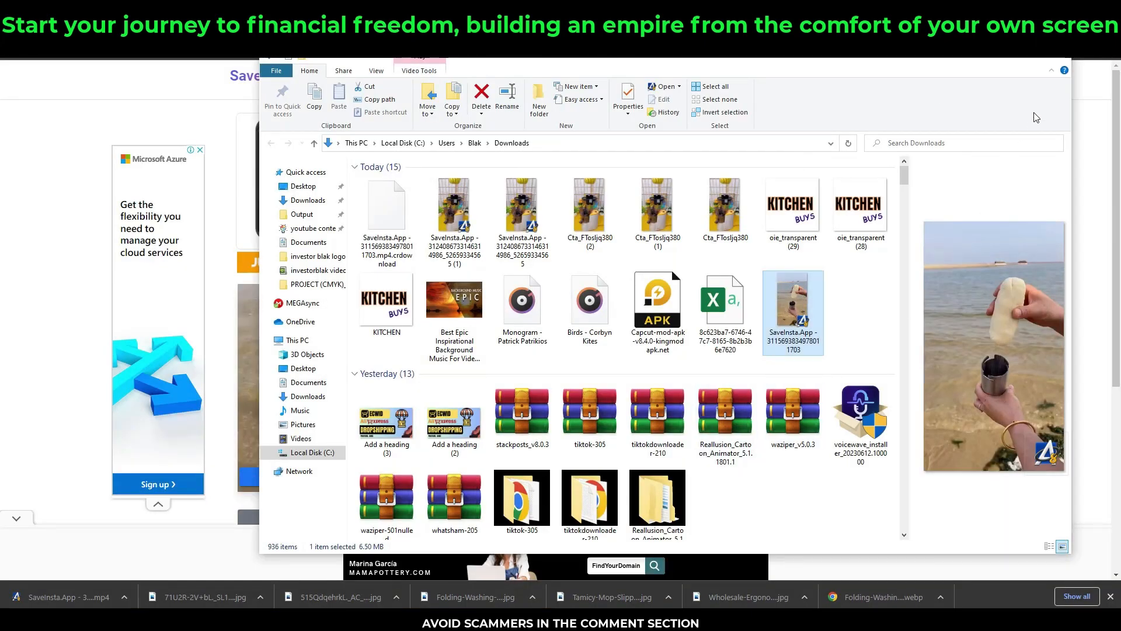
click(1066, 62)
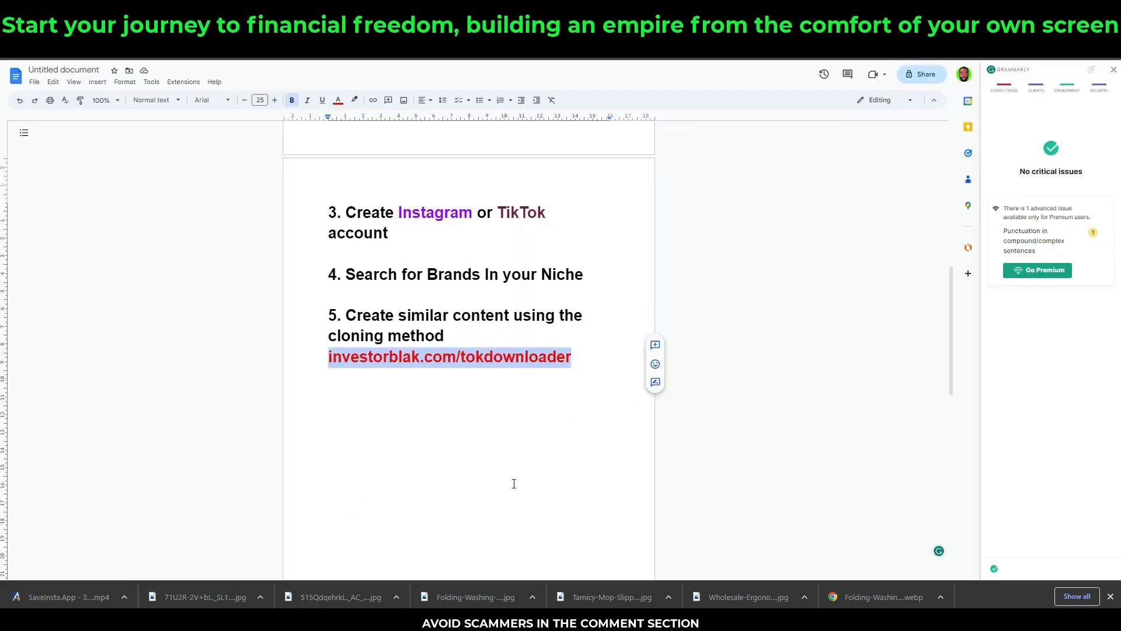
Start a free Ecwid account and submit the completed sign-up form to continue to the store setup.
key(ctrl+z)
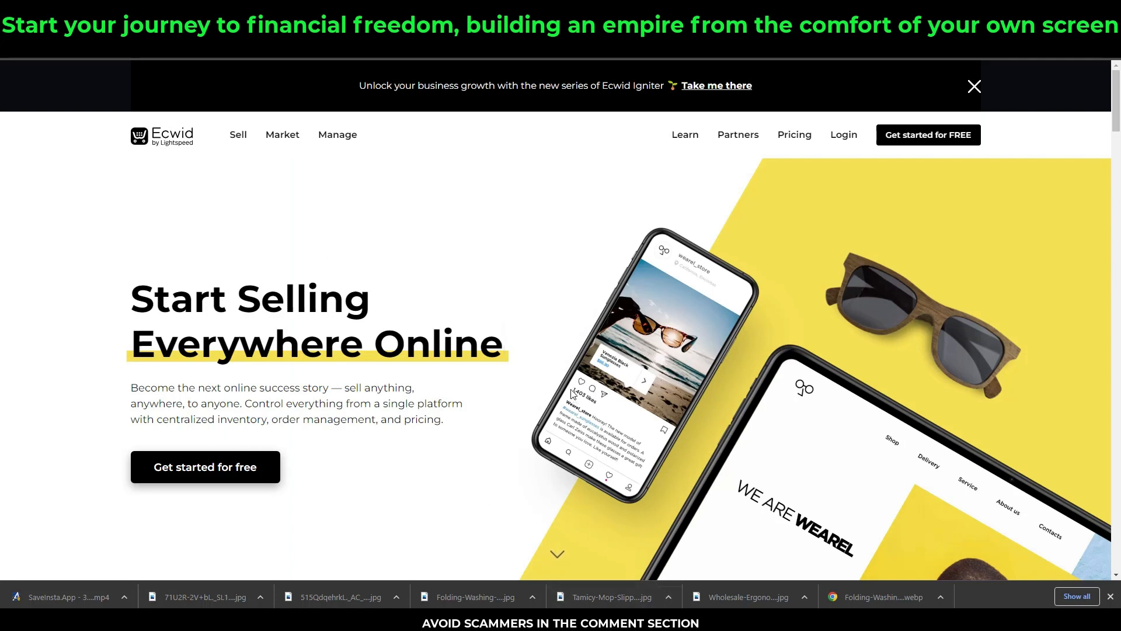
click(193, 476)
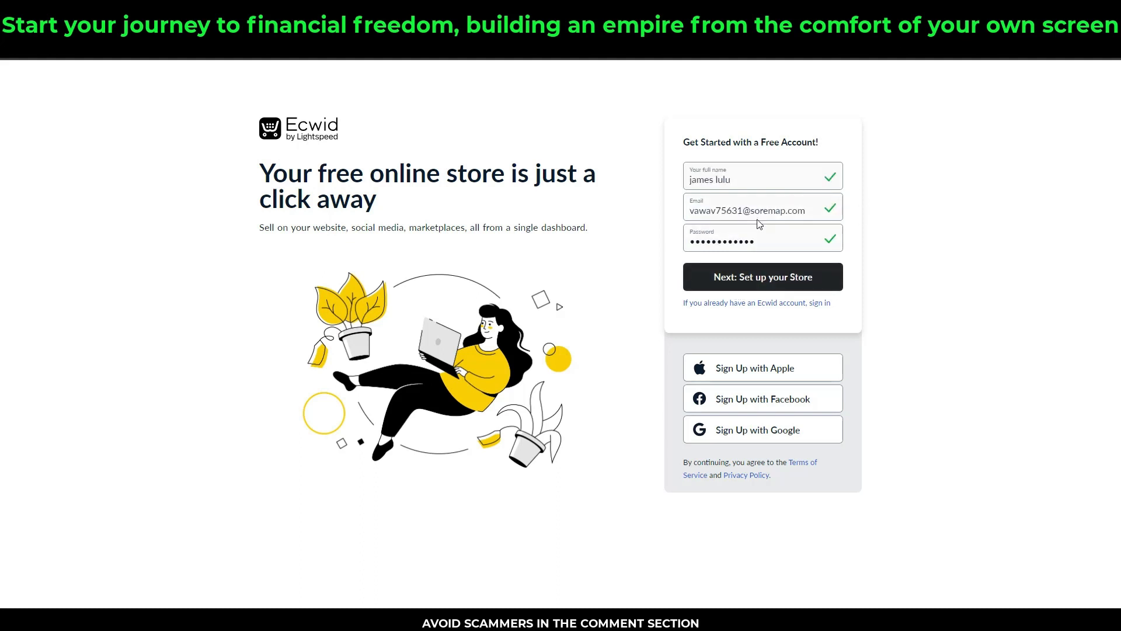
click(742, 286)
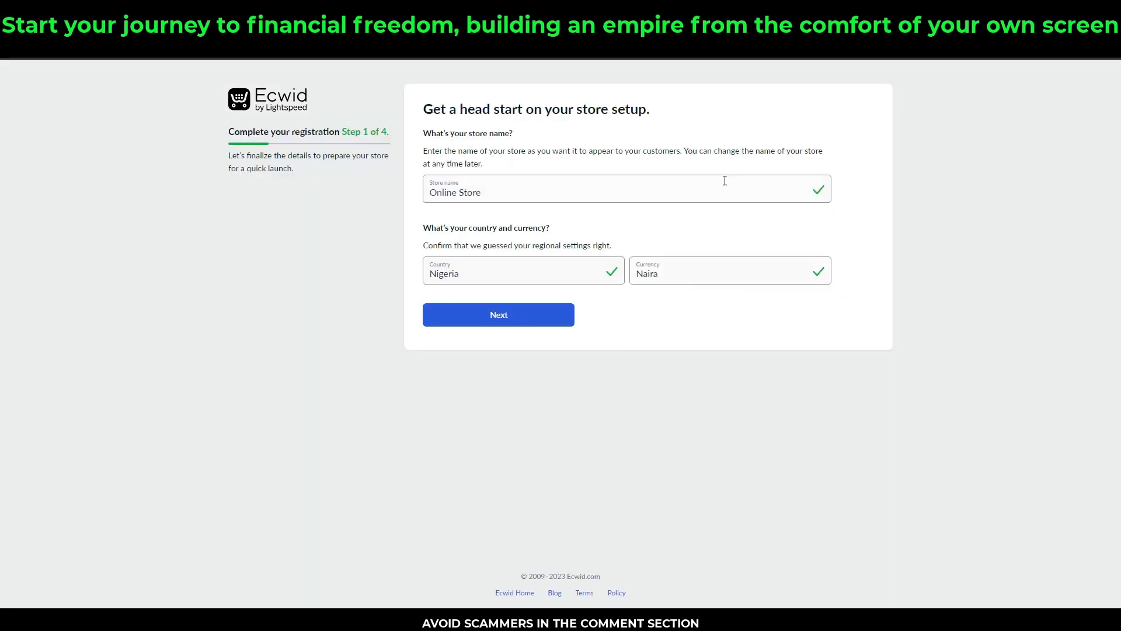
Replace the default store name with blakmarttest.
drag(494, 192, 410, 192)
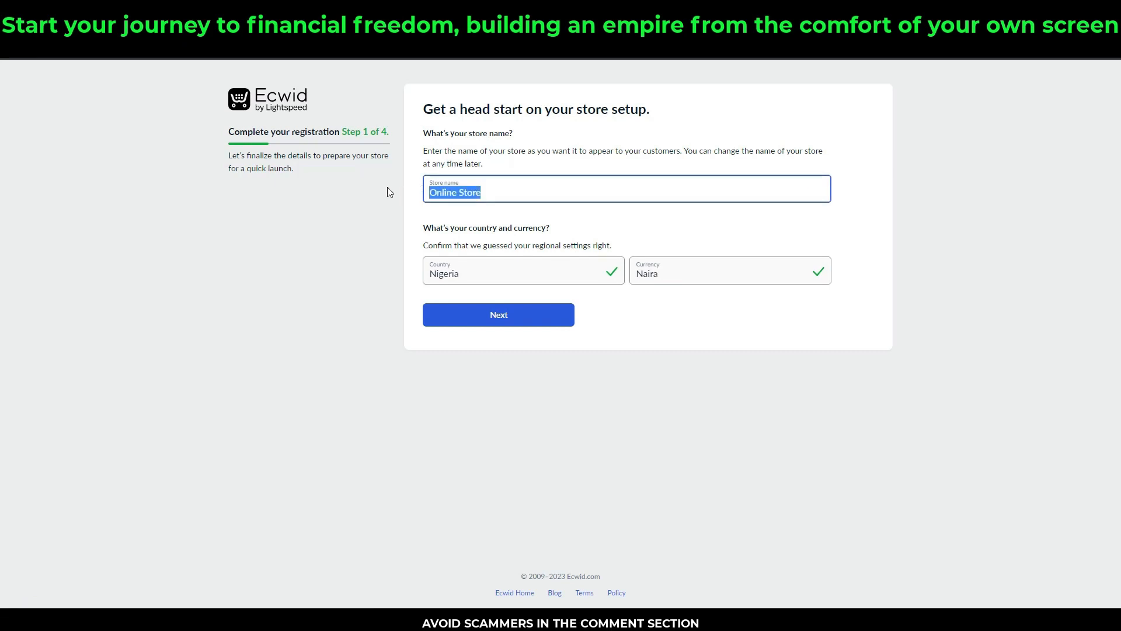
text(bkl)
key(BackSpace)
key(BackSpace)
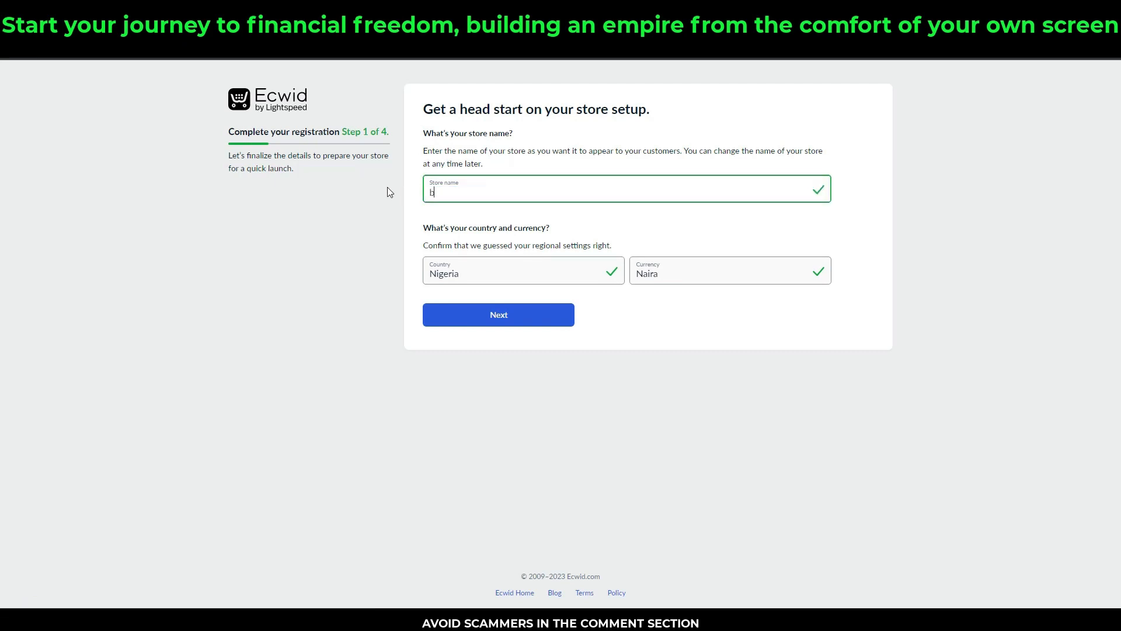
text(lakmarttest)
Choose a different store currency and submit the prefilled company address.
click(678, 279)
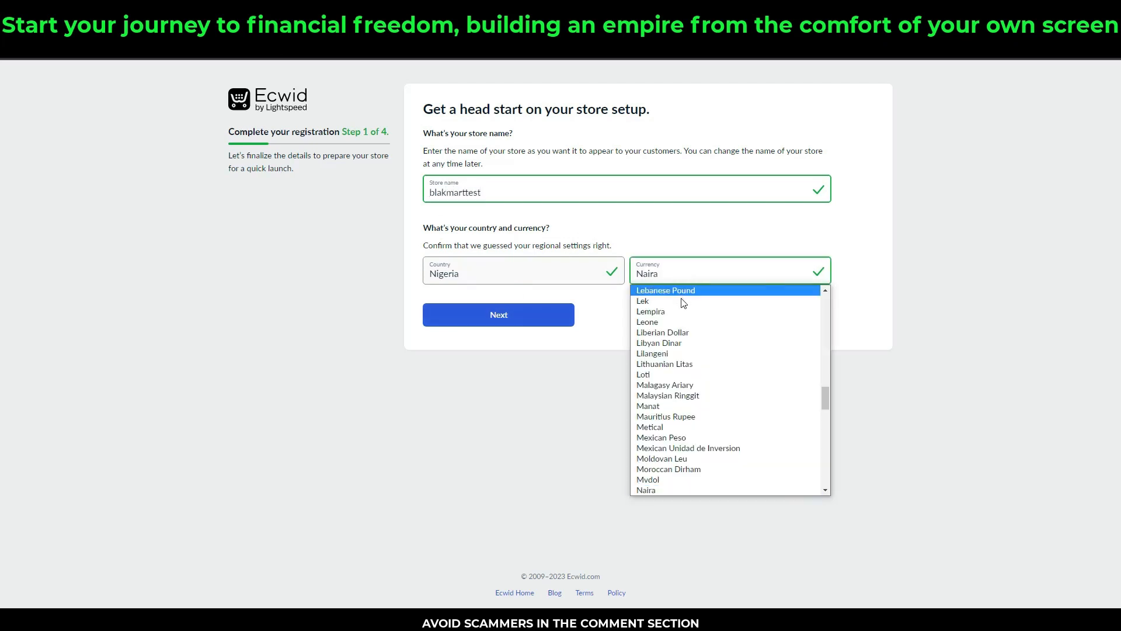
drag(825, 403, 832, 299)
click(648, 290)
click(484, 320)
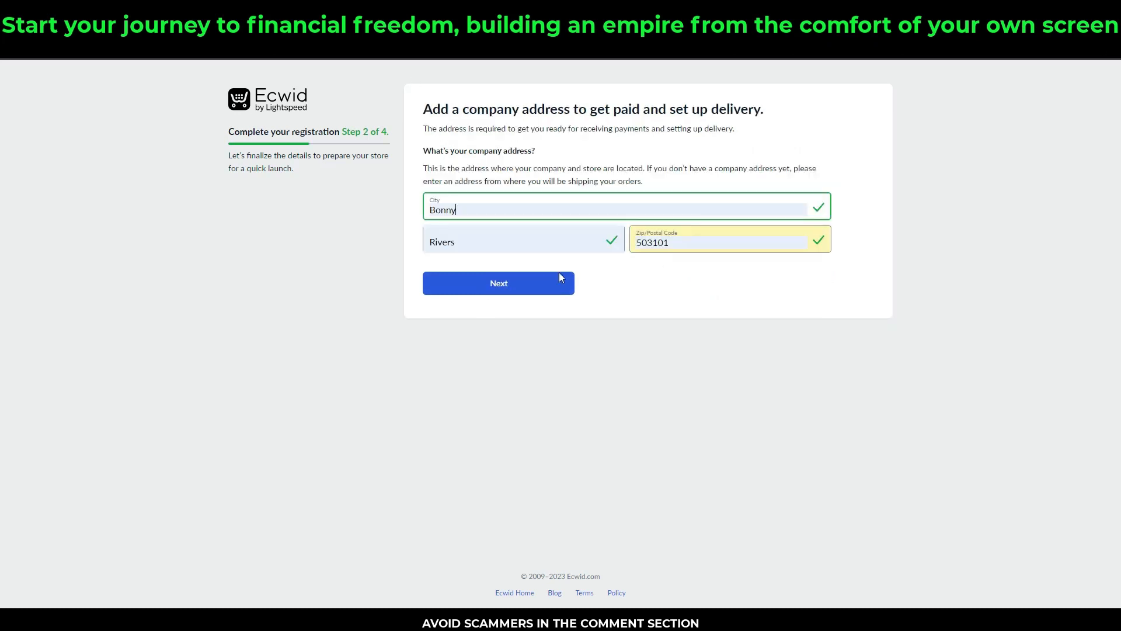
click(538, 285)
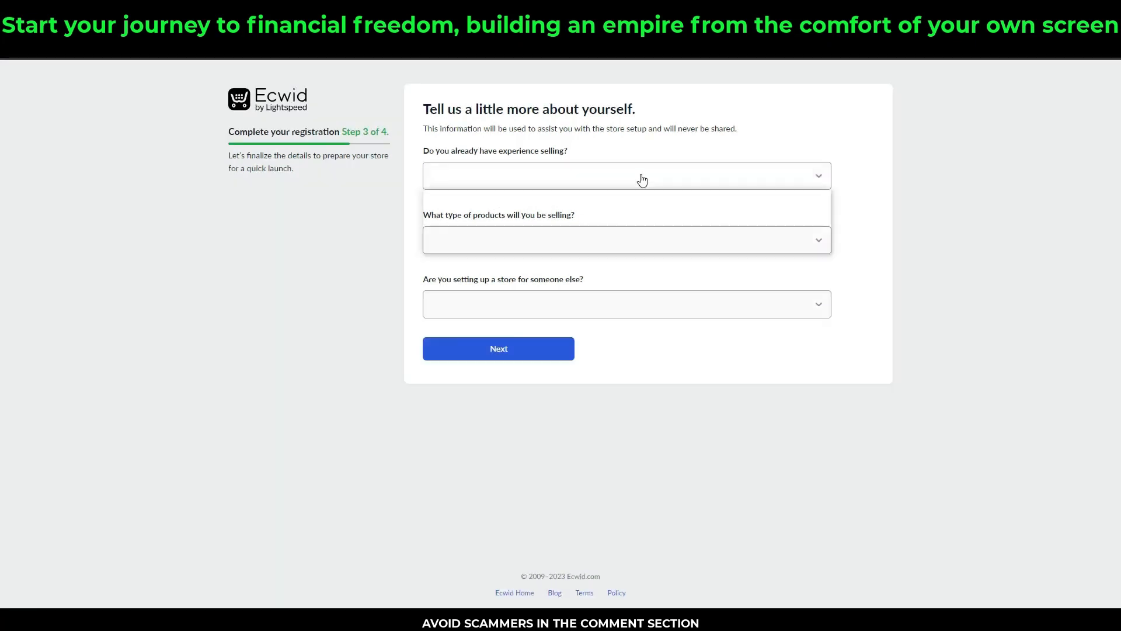
Answer the seller questions with "I'm just getting started", Home/Furniture products, and No for setting up for someone else, and continue.
click(641, 176)
click(490, 206)
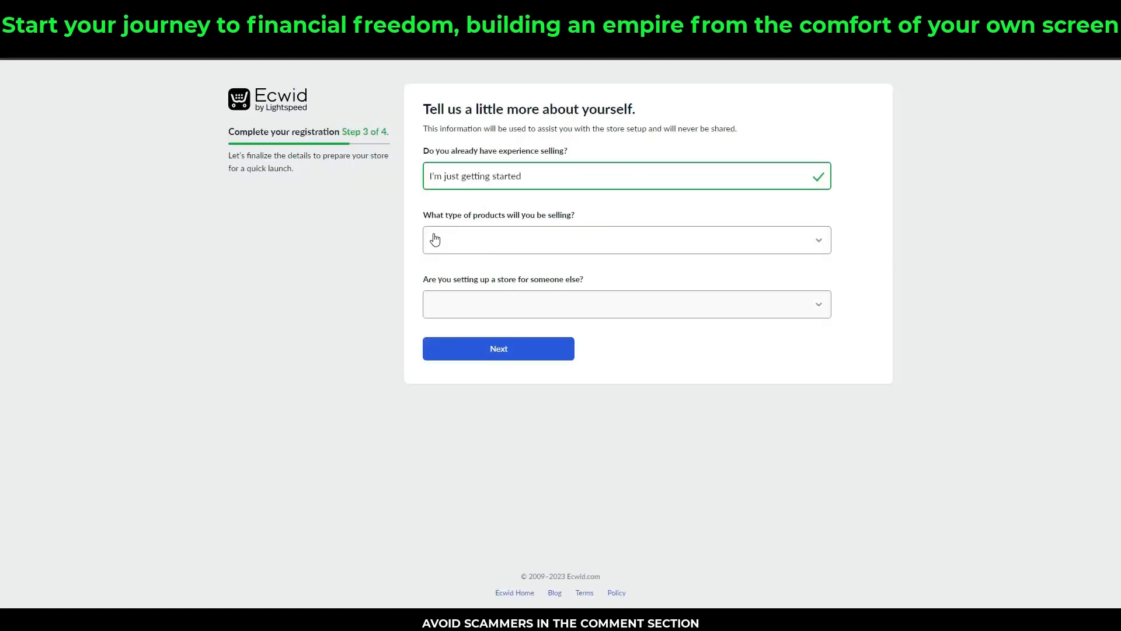
click(604, 250)
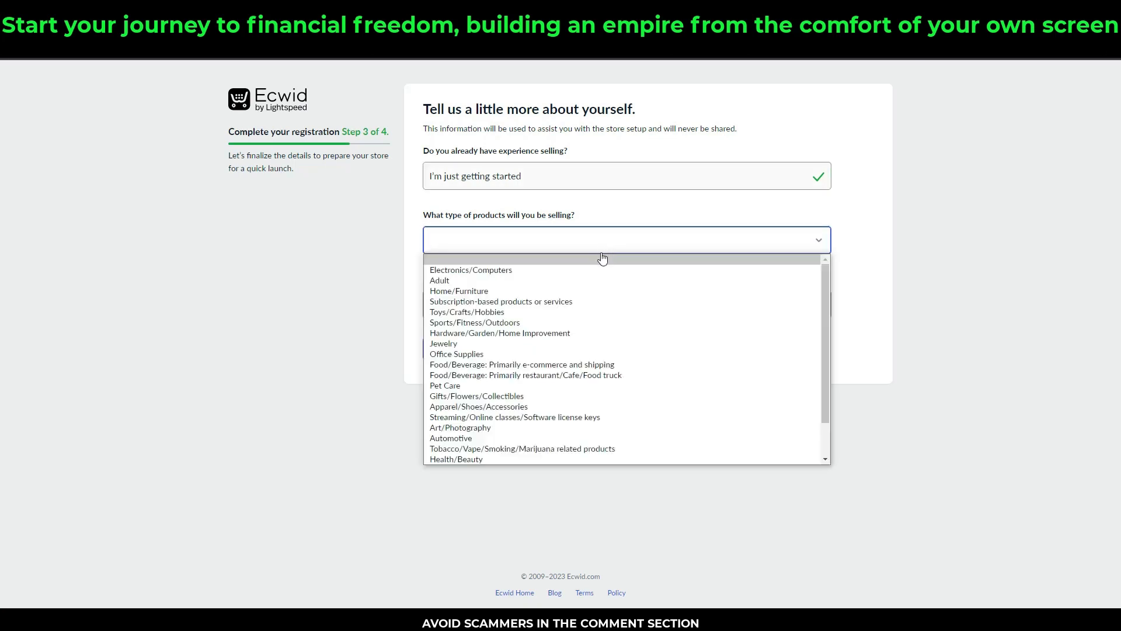
click(499, 286)
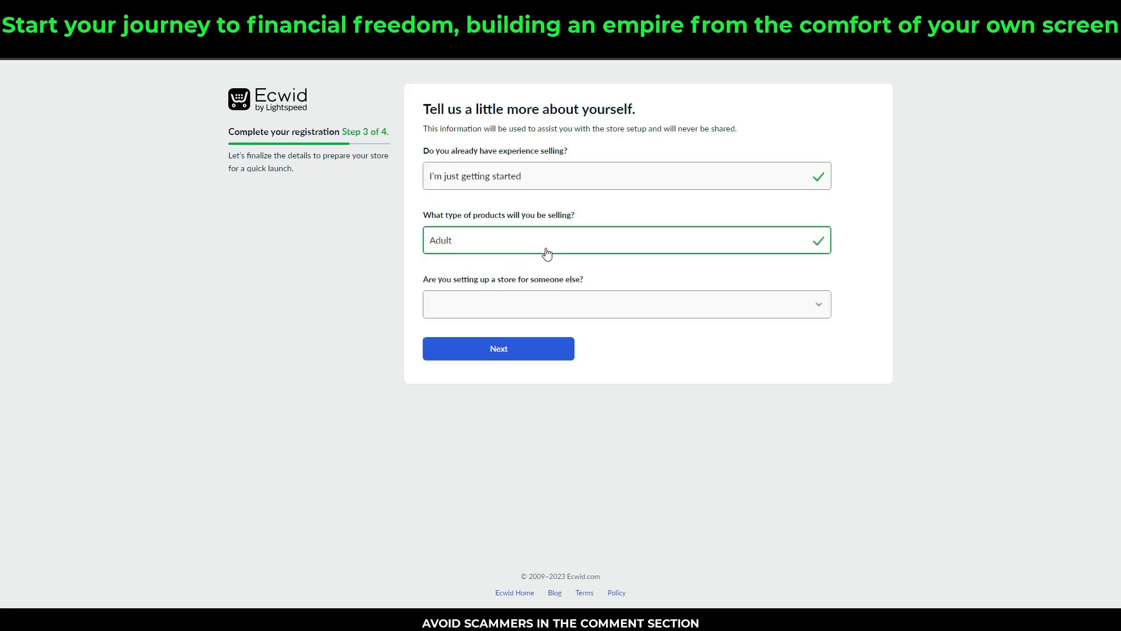
click(546, 247)
click(495, 292)
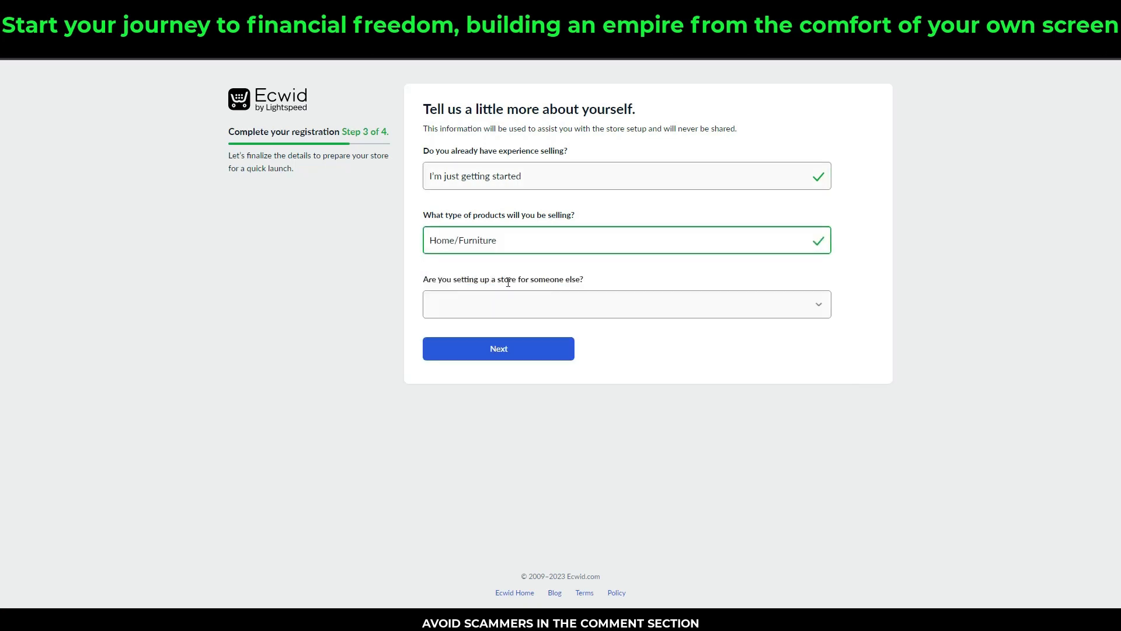
click(542, 307)
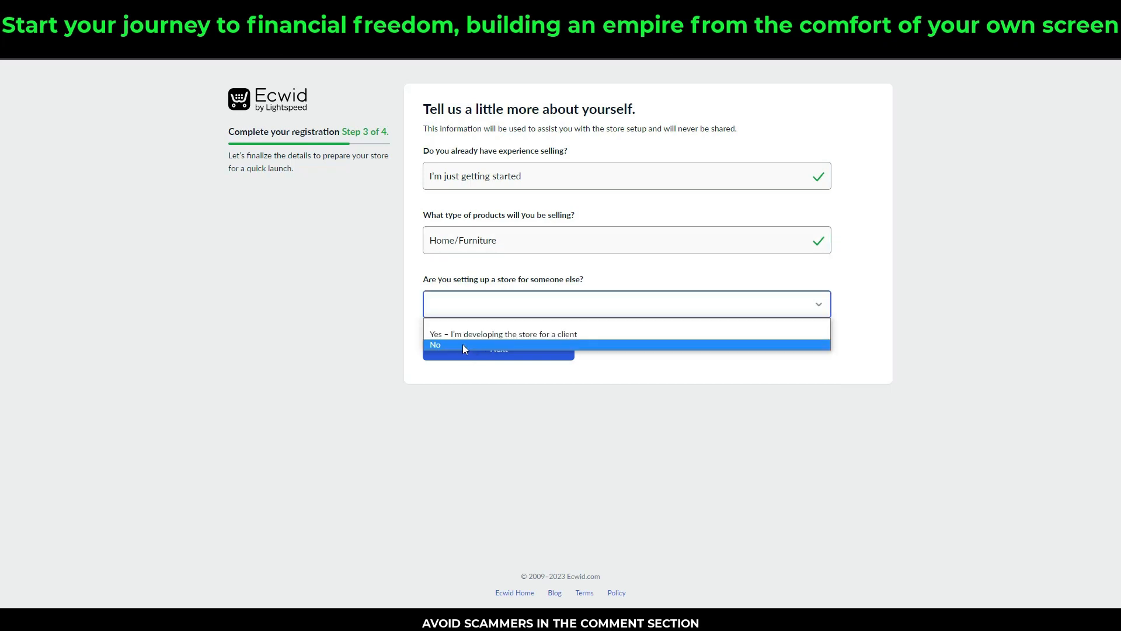
click(462, 345)
click(485, 355)
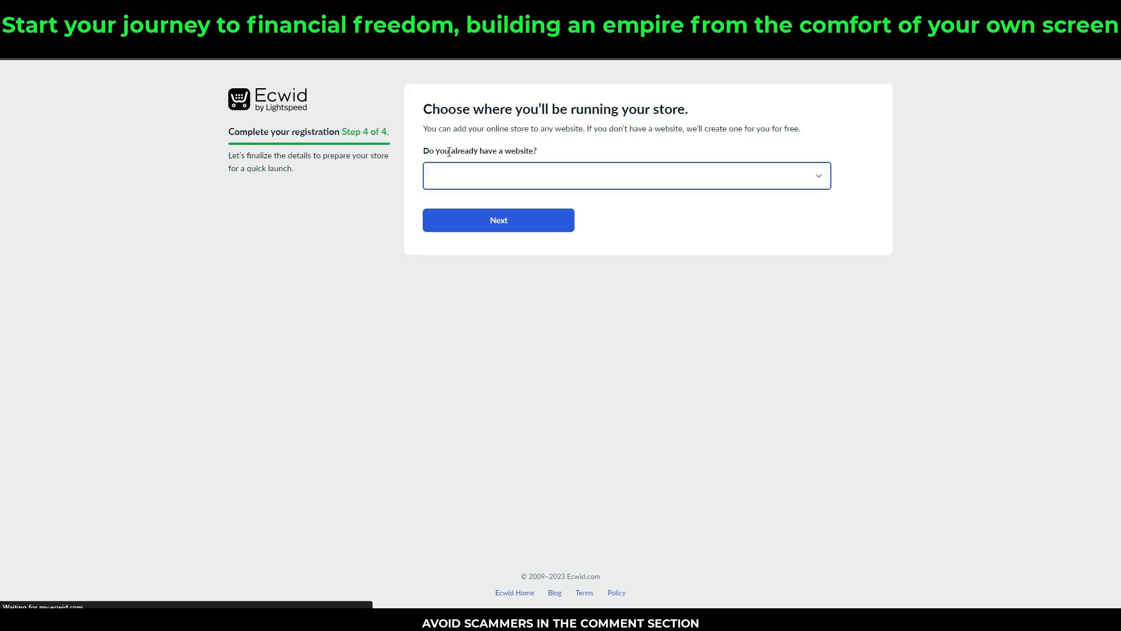
State that there is no existing website and accept the free address blakmarttest.company.site.
click(540, 178)
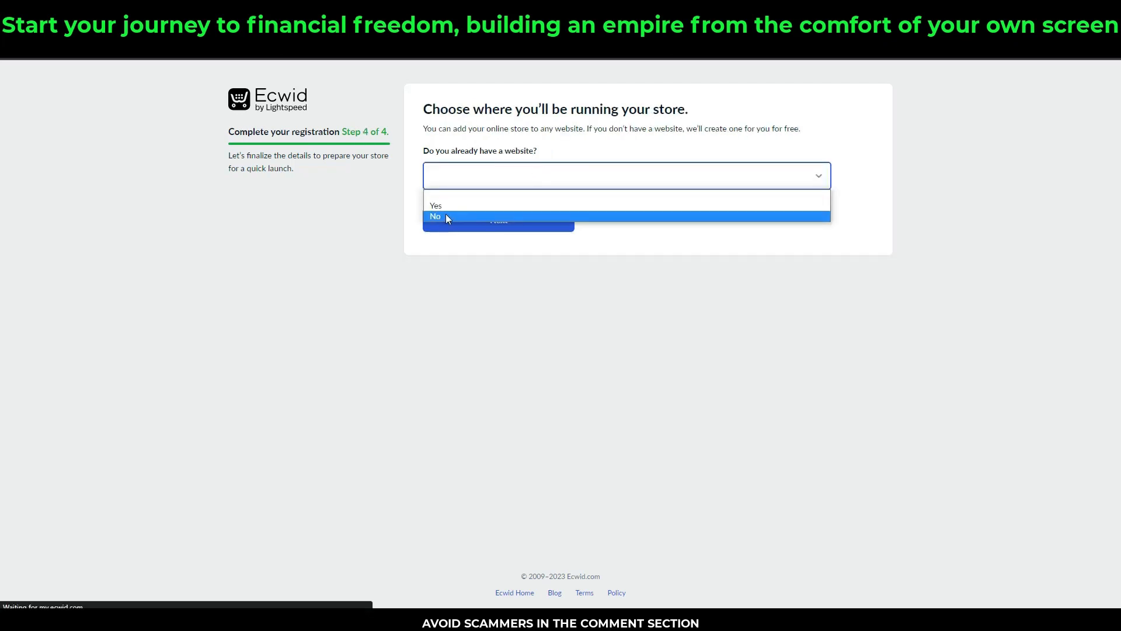
click(446, 215)
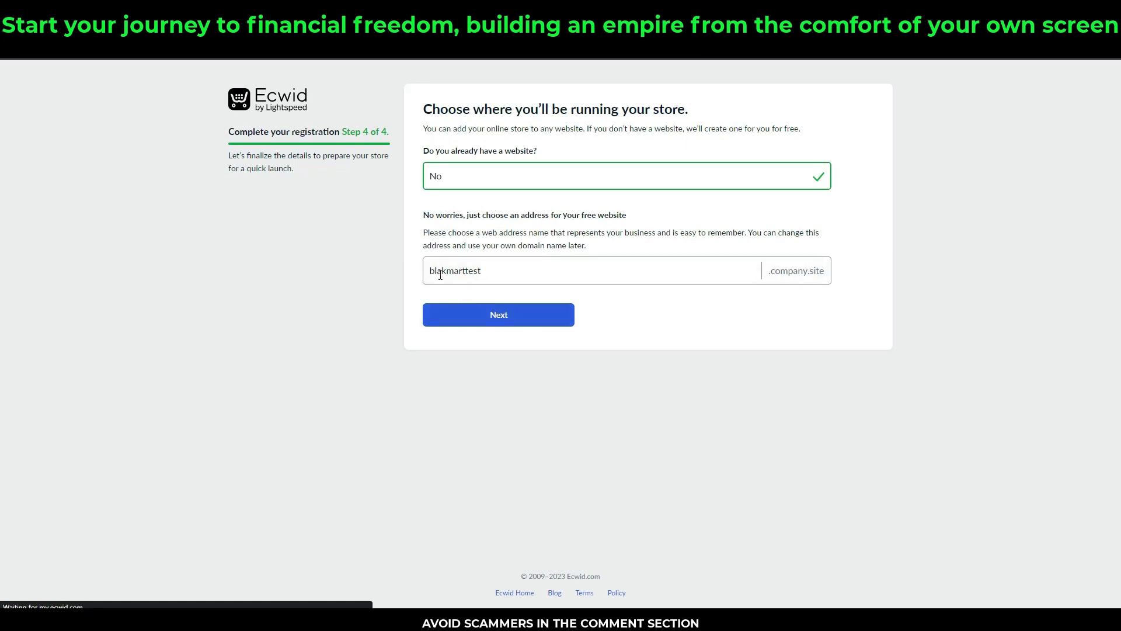
click(499, 315)
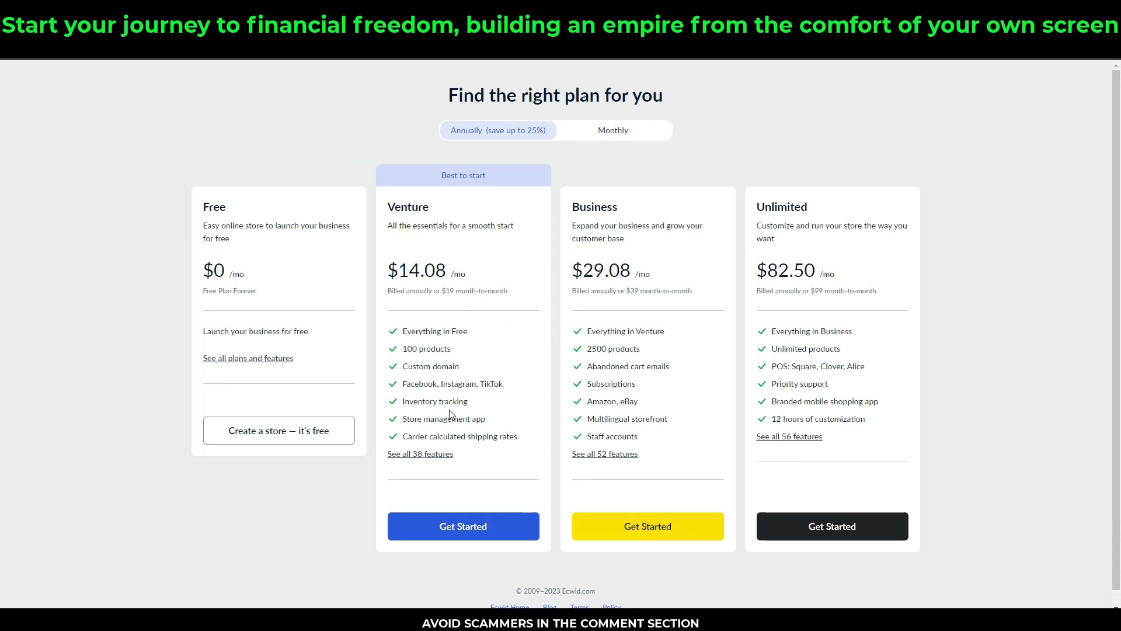
Create the store on the Free plan and open the website and storefront setup from the to-do list.
click(272, 435)
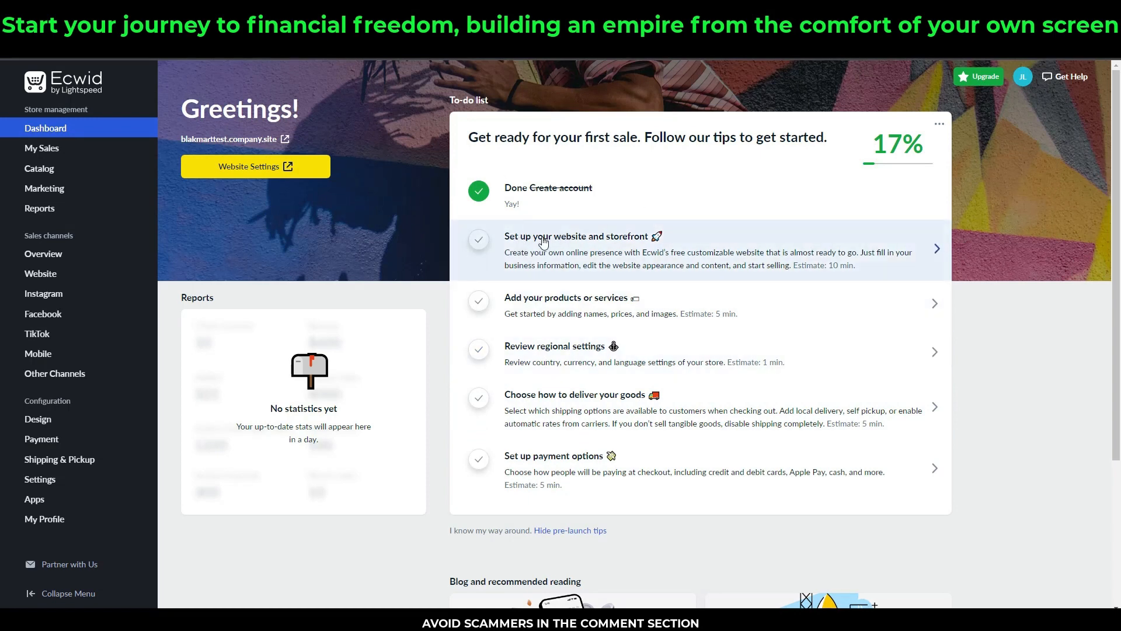
click(587, 245)
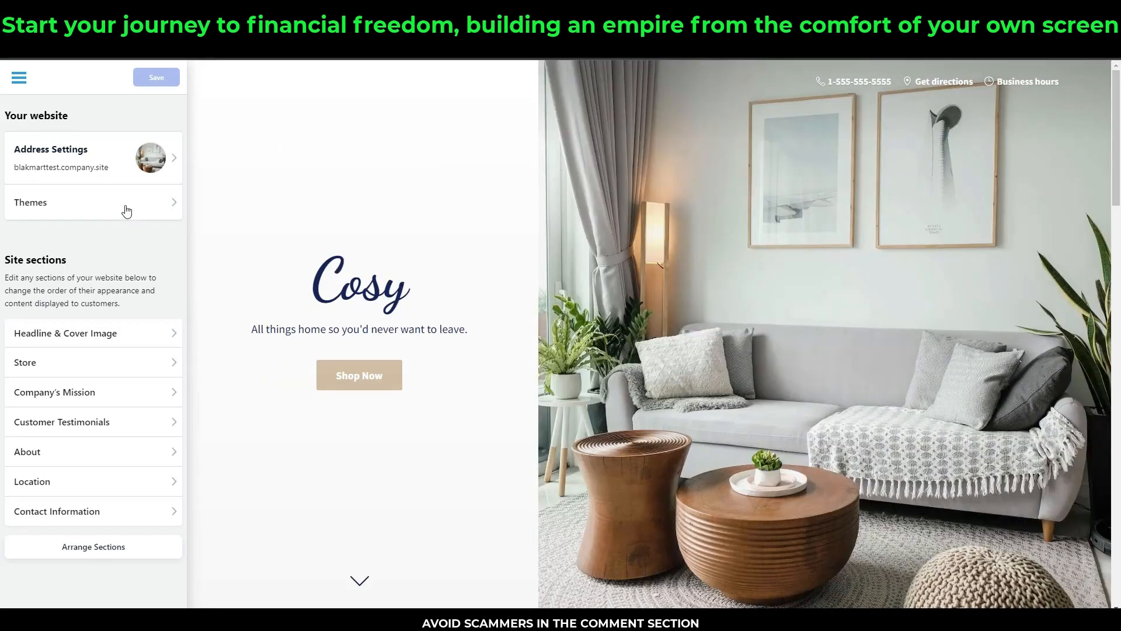
Review the website's address and store name settings, and return to the editor overview.
click(149, 168)
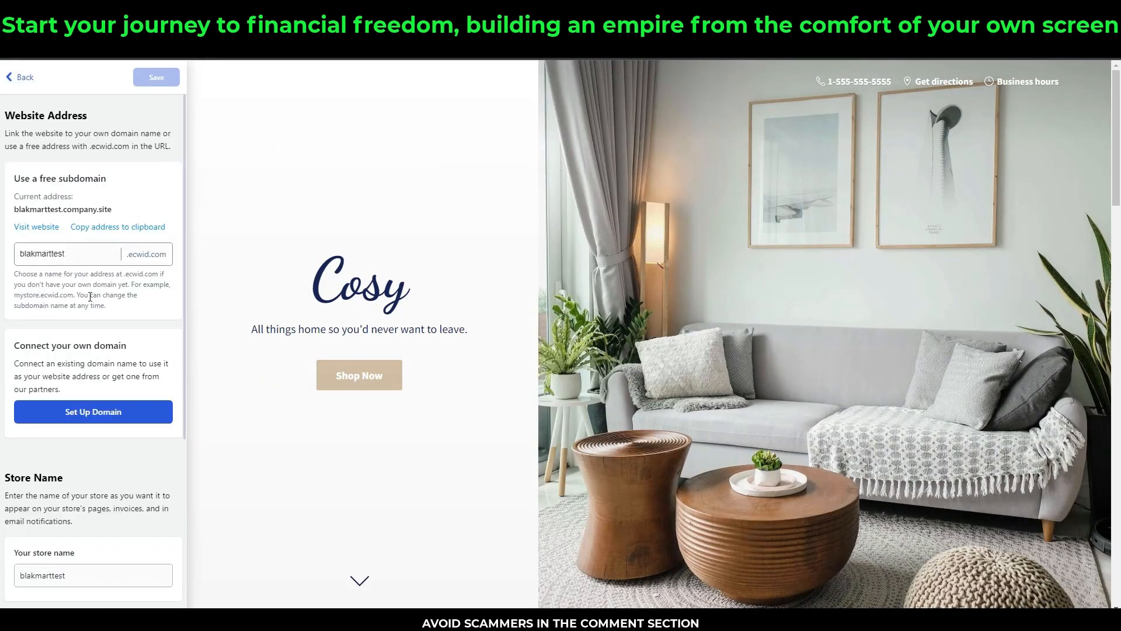
drag(93, 481, 114, 345)
click(12, 78)
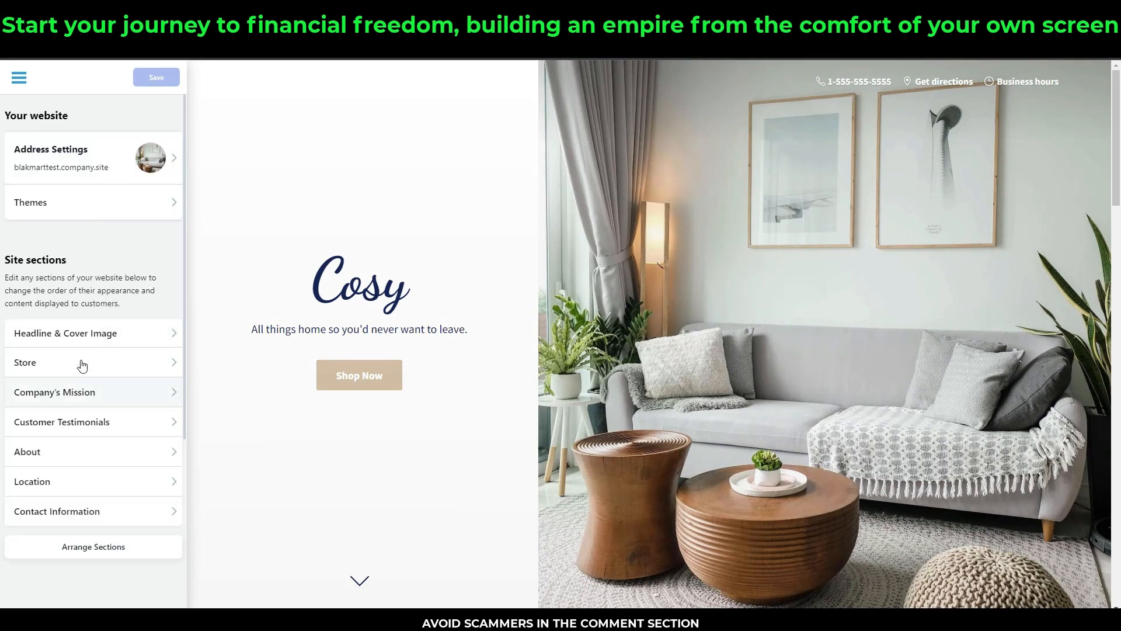
Apply the Couple design theme from the Home & Furniture category to the website.
click(120, 205)
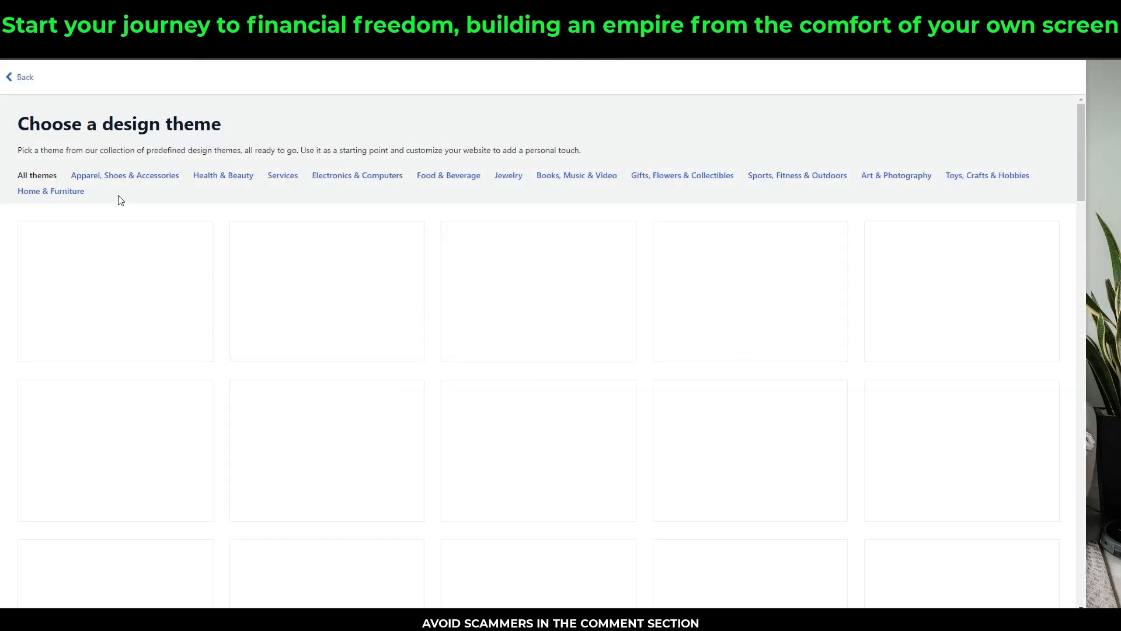
click(43, 191)
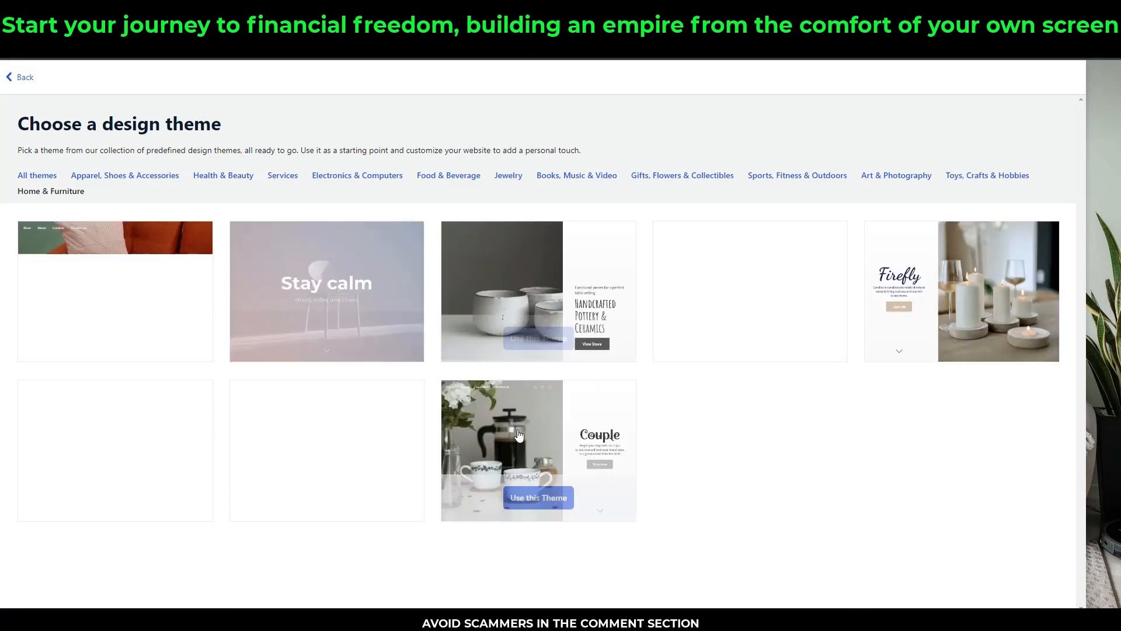
click(528, 502)
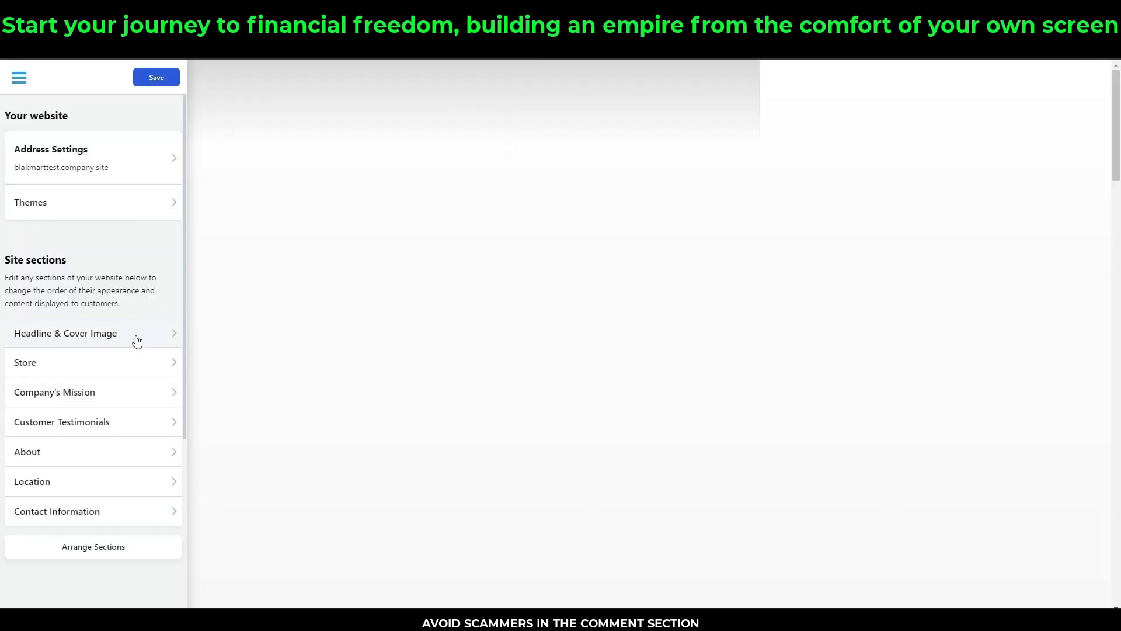
Change the headline of the Headline & Cover Image section to "Best Prices".
click(138, 340)
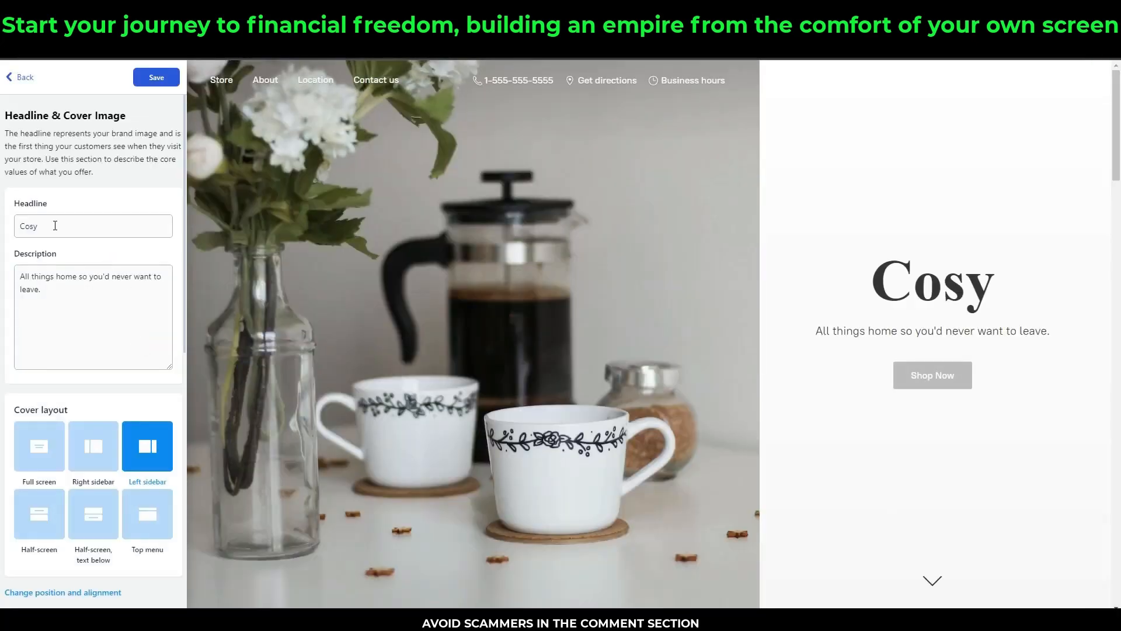
click(55, 226)
key(BackSpace)
key(BackSpace)
key(BackSpace)
key(BackSpace)
text(B)
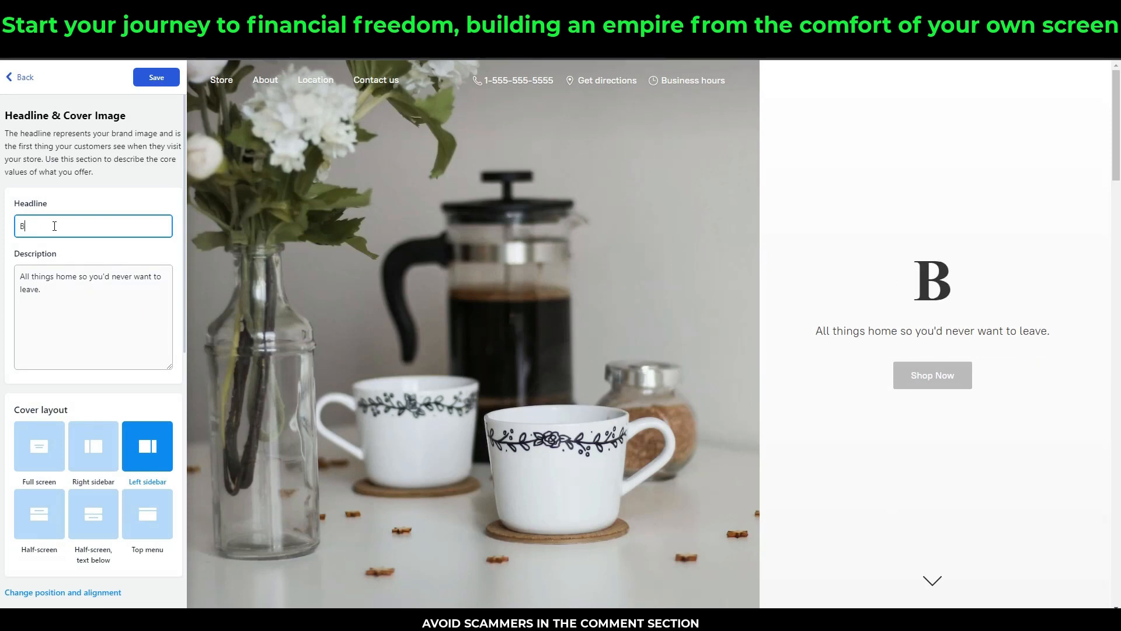
text(est Prices)
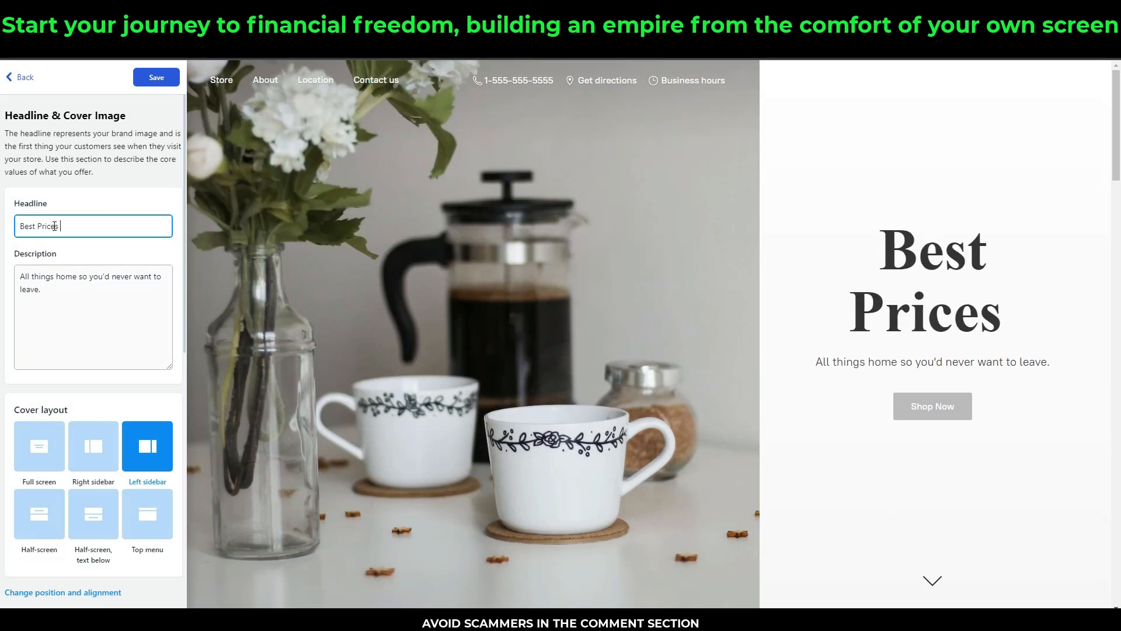
Replace the cover description with "Best quality products just for you".
key(Tab)
text(Best qua)
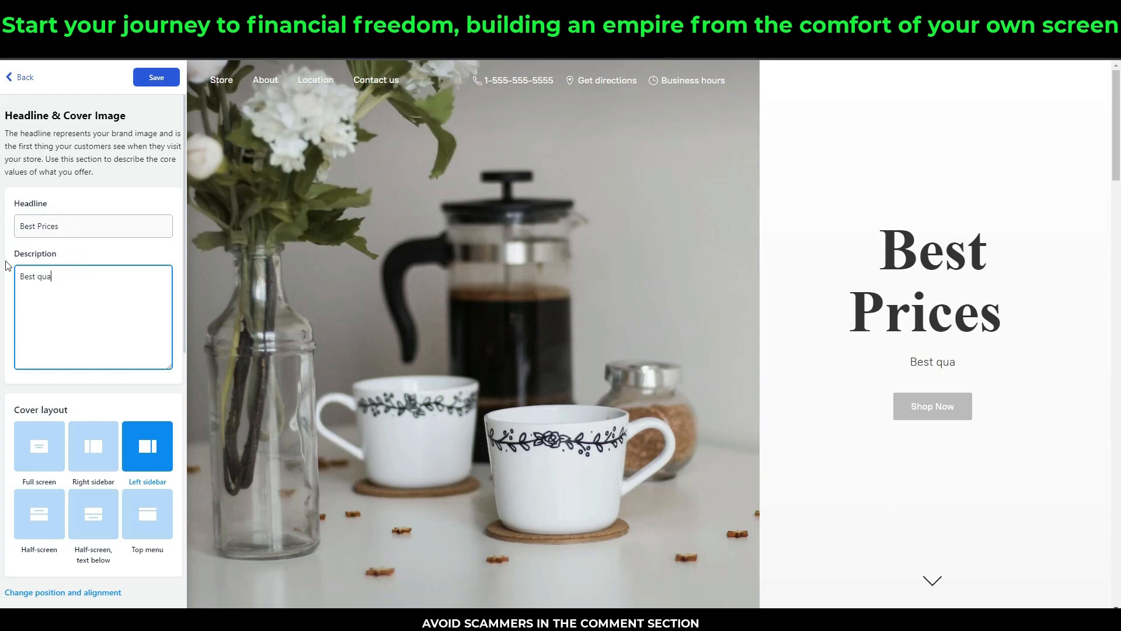
text(lity produc)
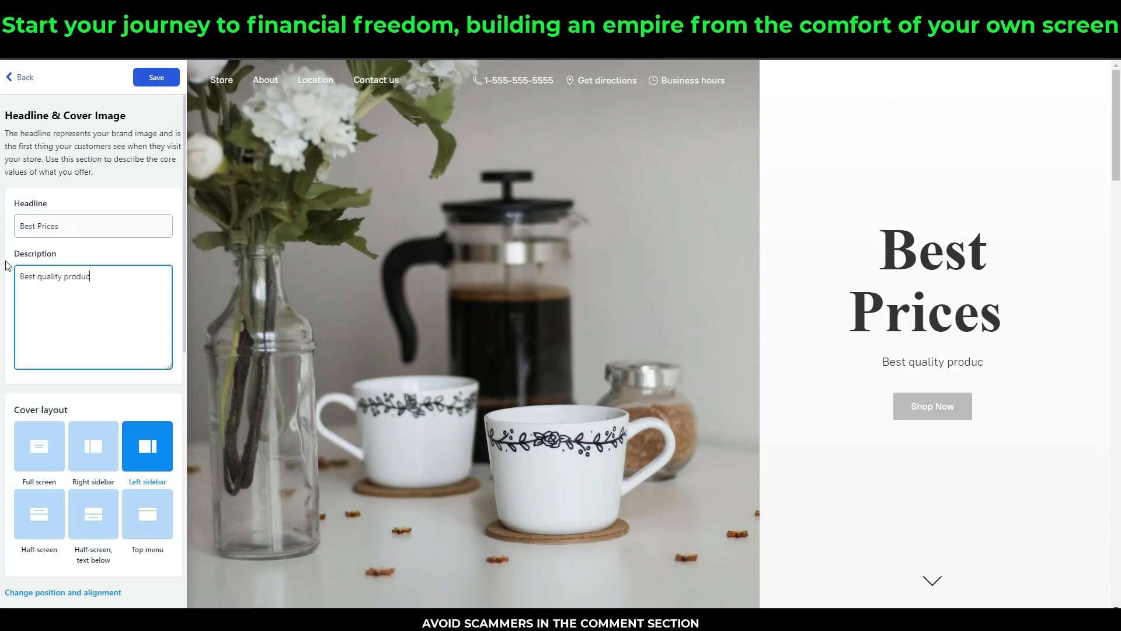
text(ts for you)
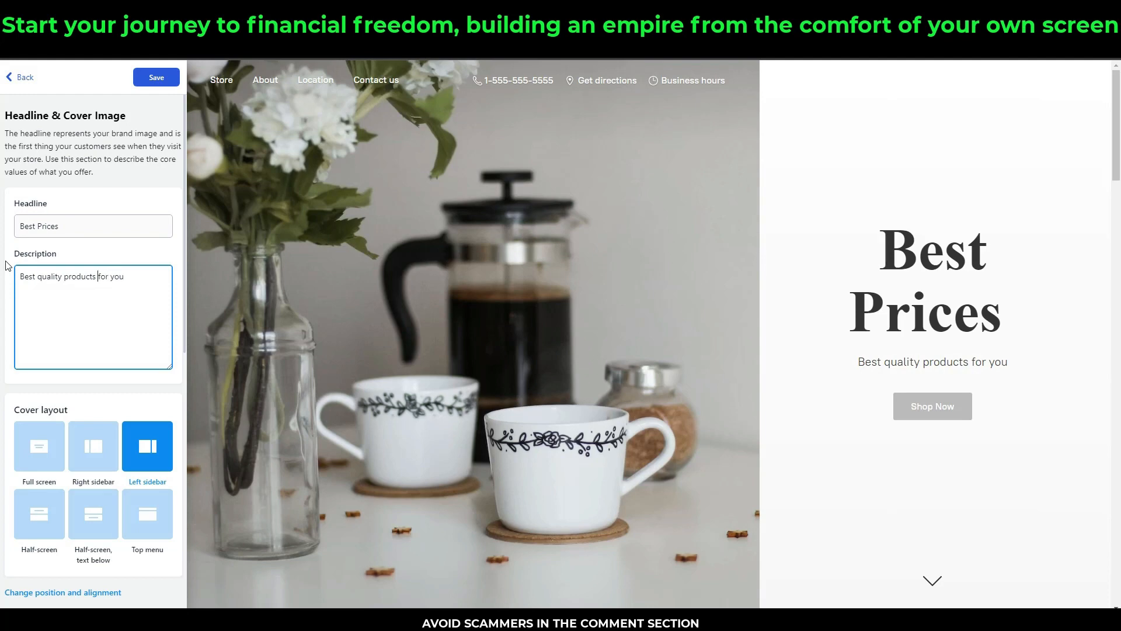
text(just)
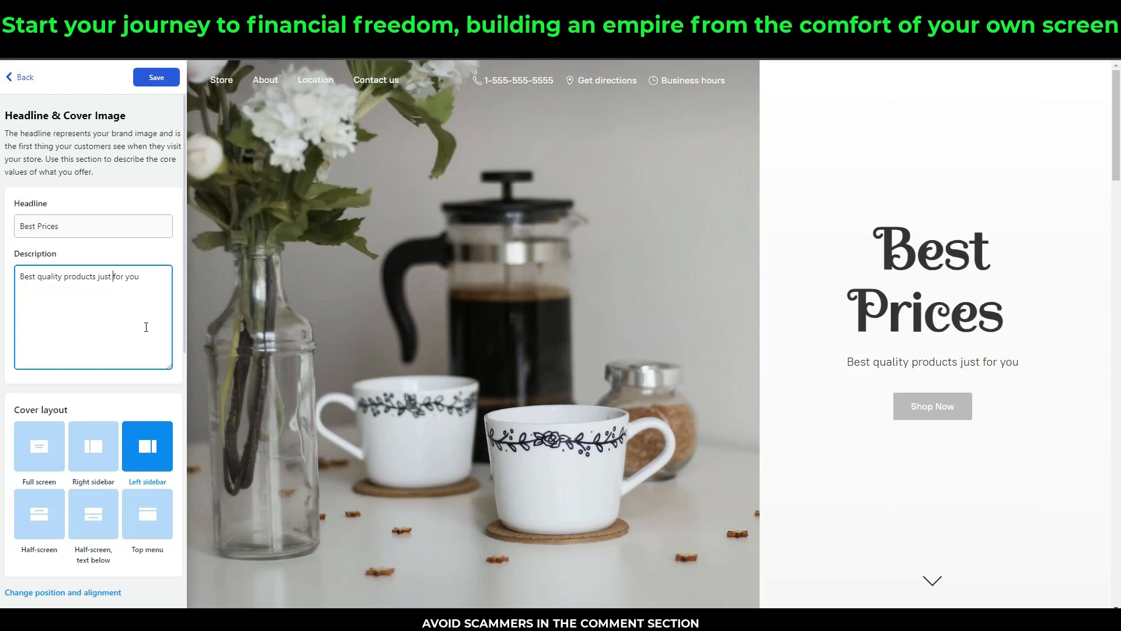
Try the sidebar and half-screen cover layouts, and settle on the Full screen layout.
scroll(175, 350, down, 3)
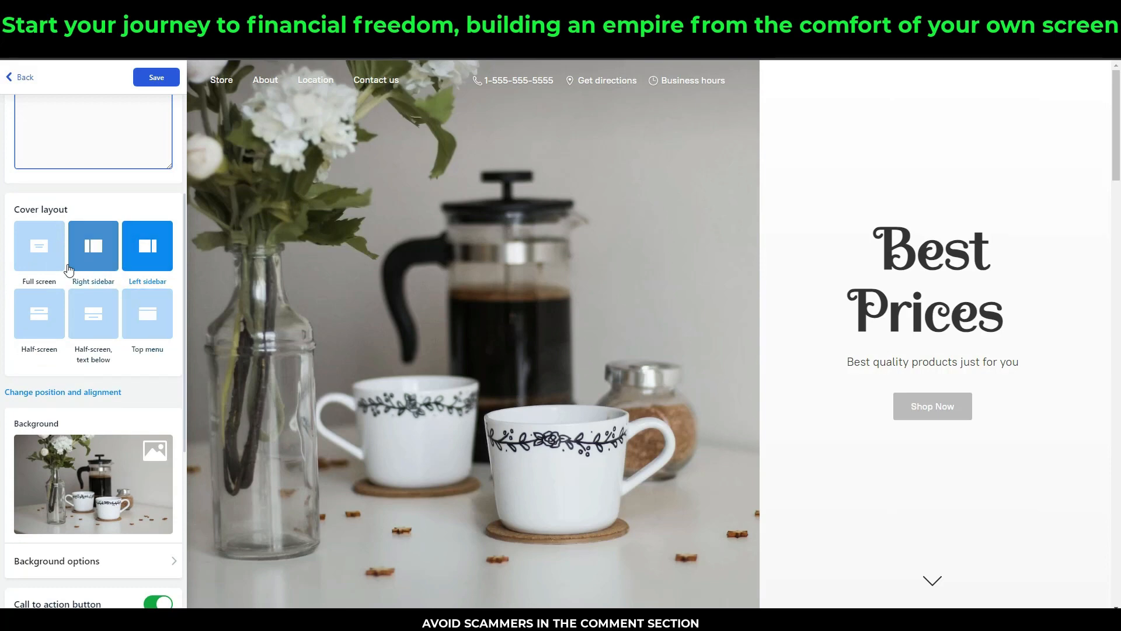
click(31, 259)
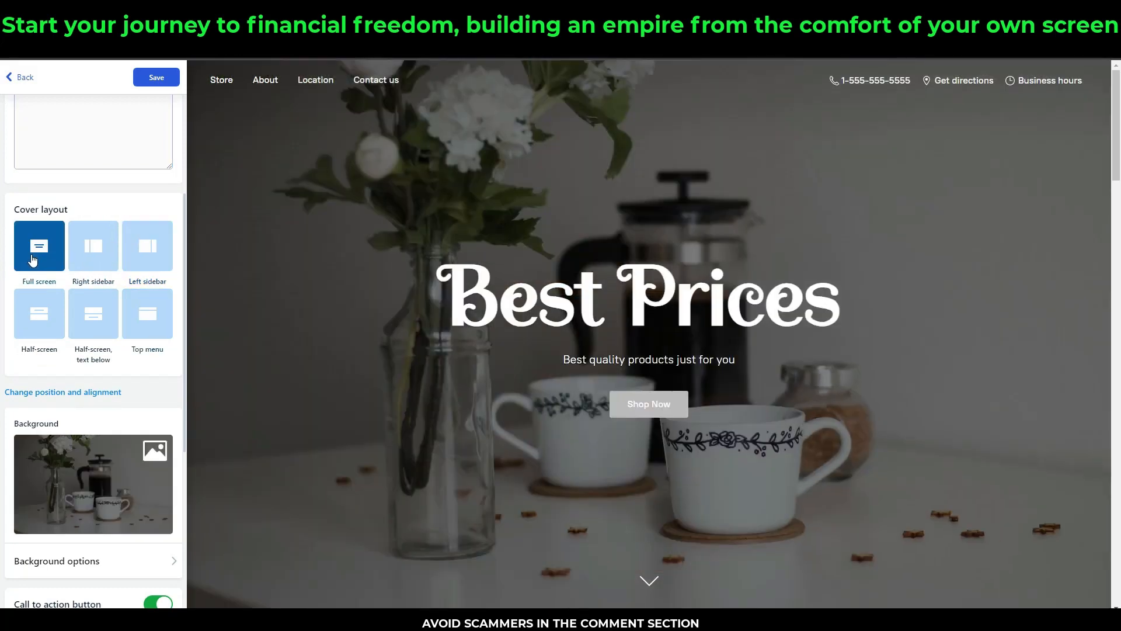
click(87, 254)
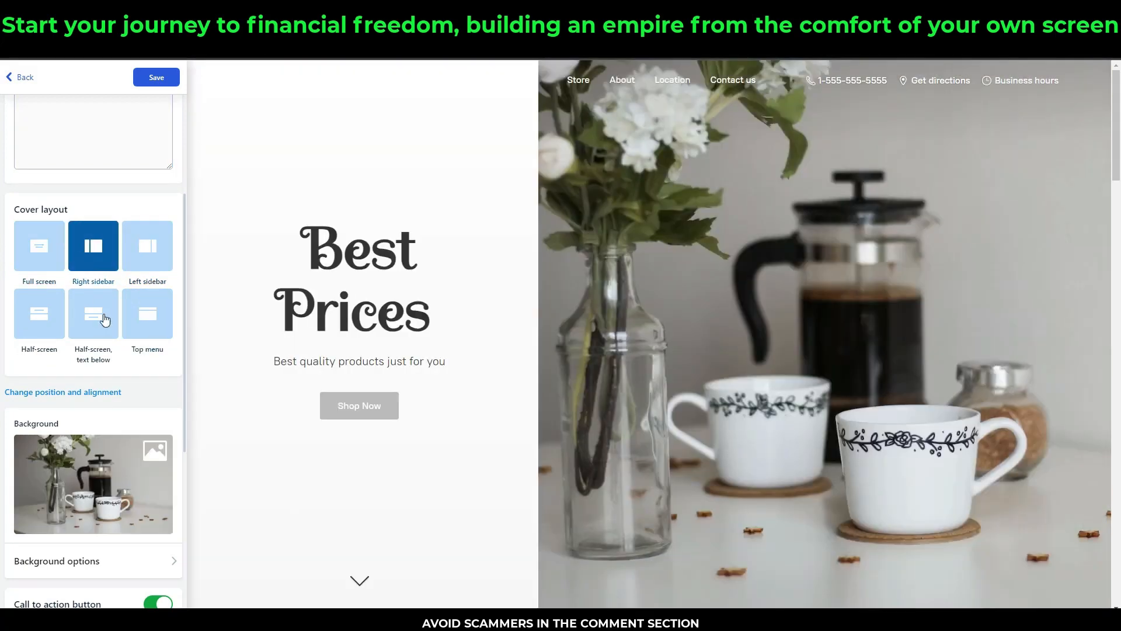
click(102, 331)
click(39, 245)
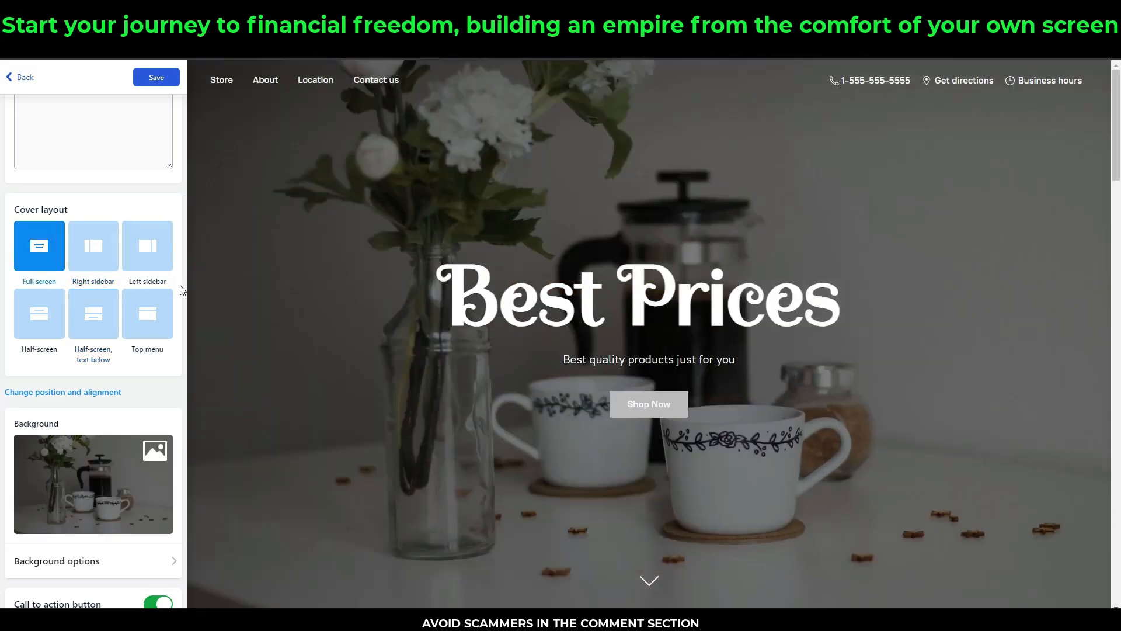
Upload the KITCHEN image from the Downloads folder as the store logo and save the website.
scroll(131, 345, down, 3)
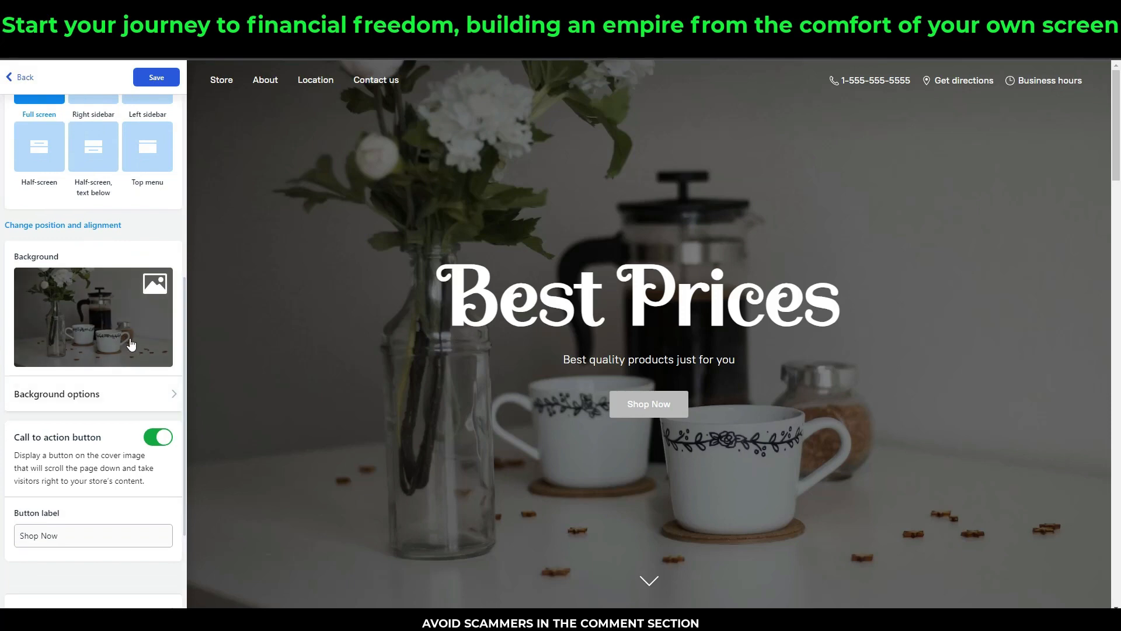
scroll(185, 348, down, 3)
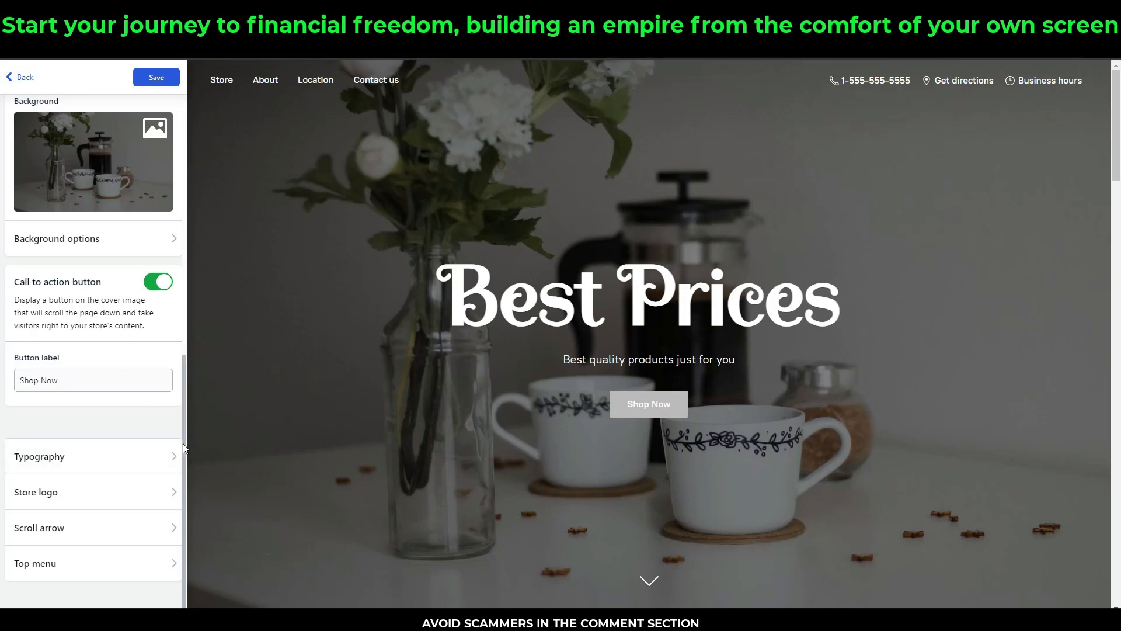
click(43, 493)
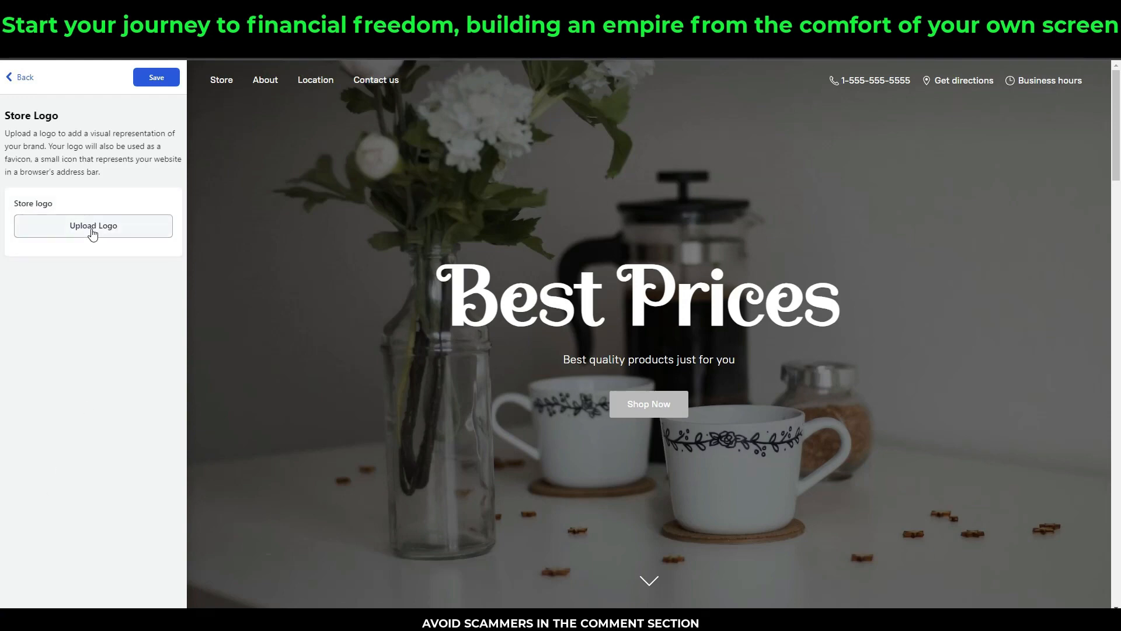
click(92, 229)
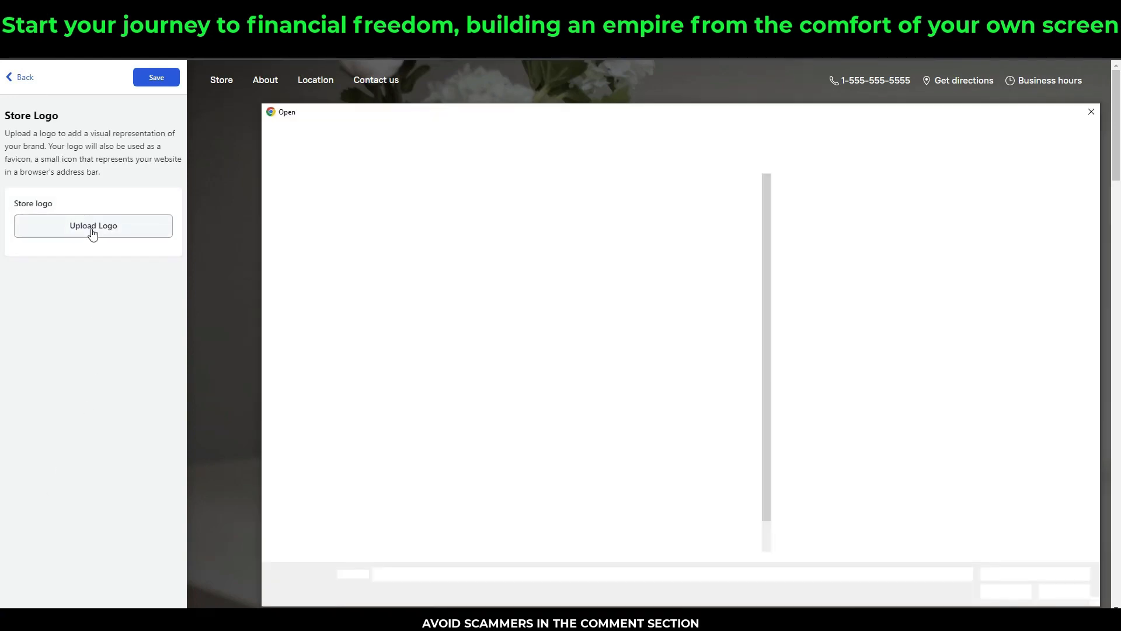
click(310, 208)
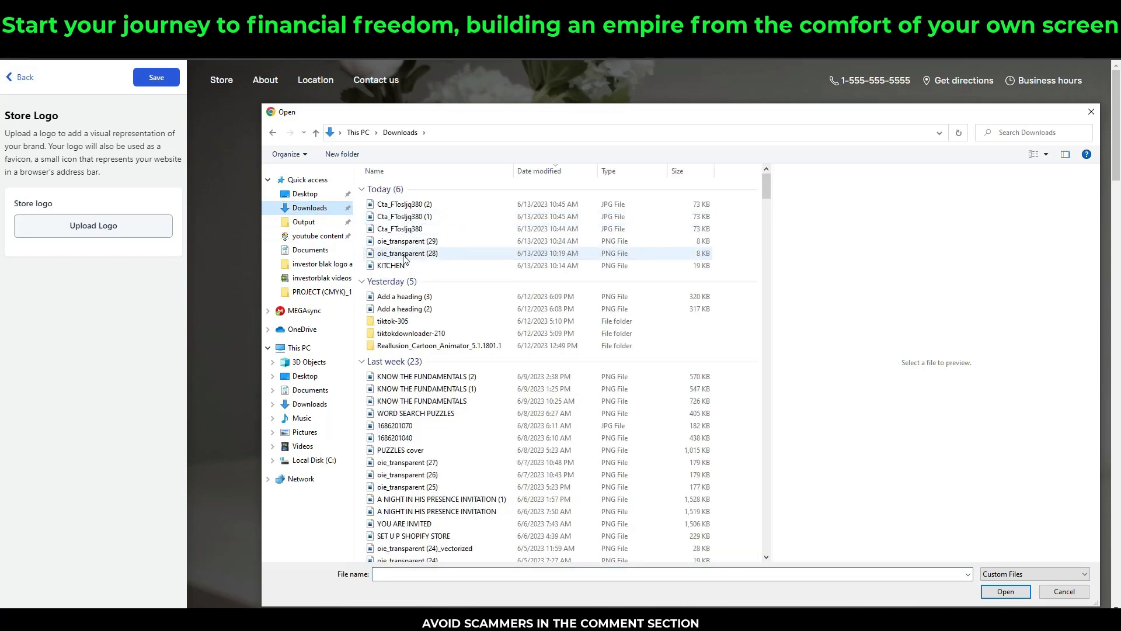
click(403, 266)
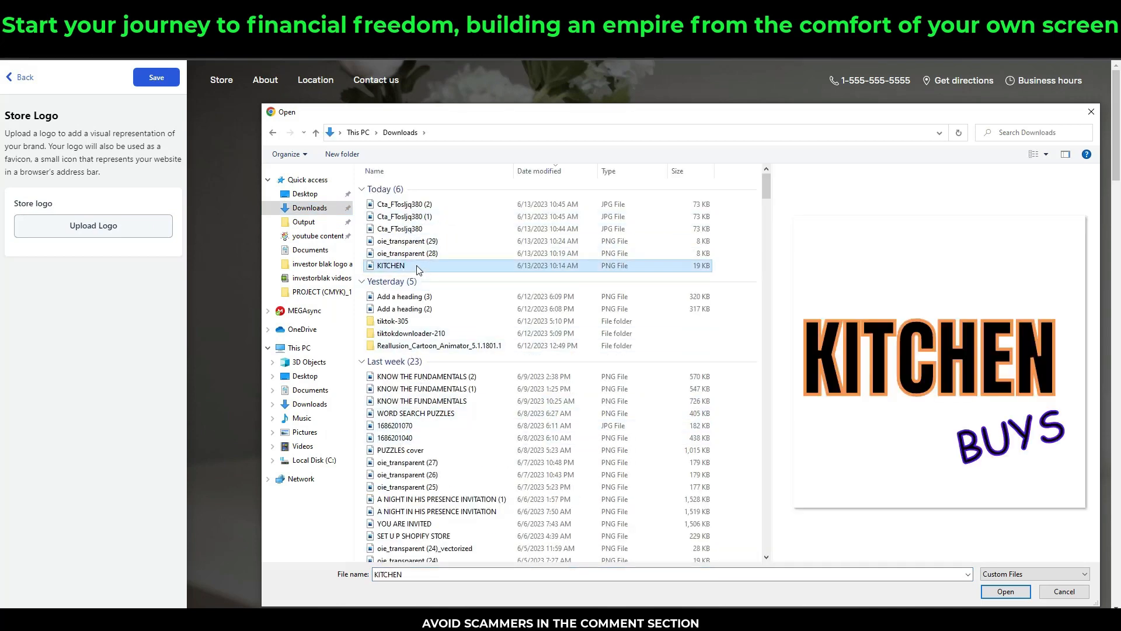
click(1003, 592)
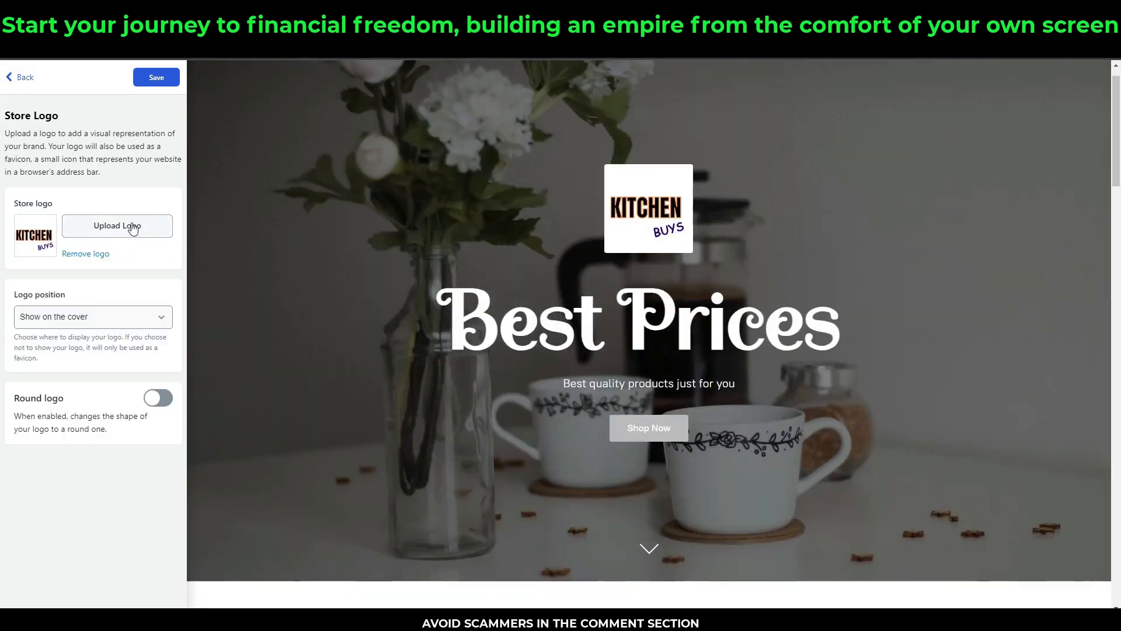
click(158, 79)
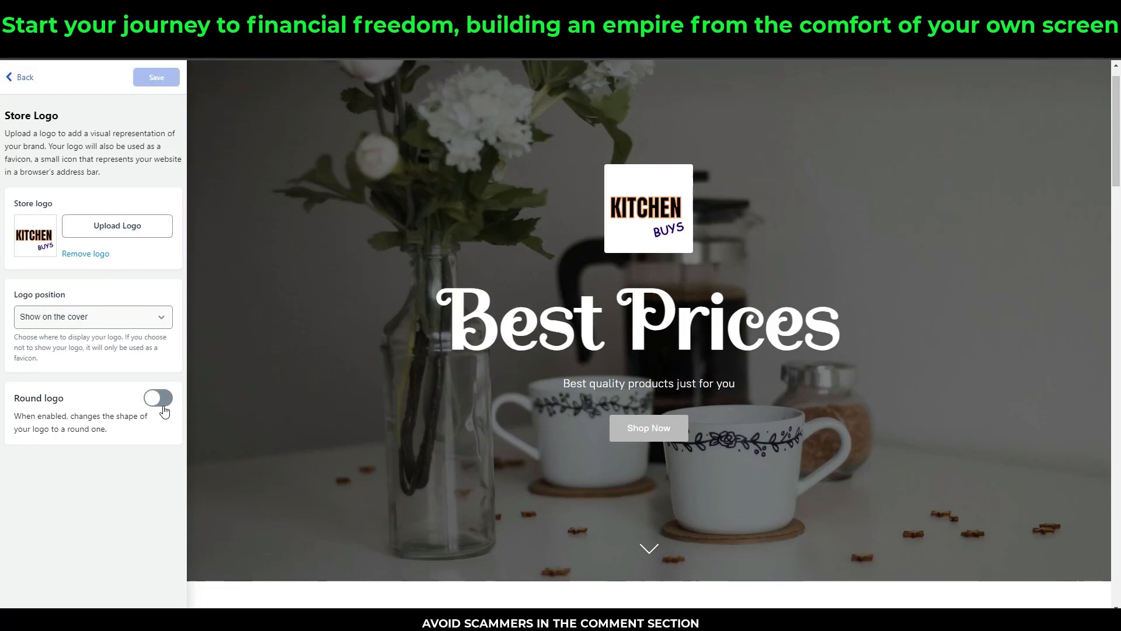
Enable the round shape for the store logo.
click(158, 398)
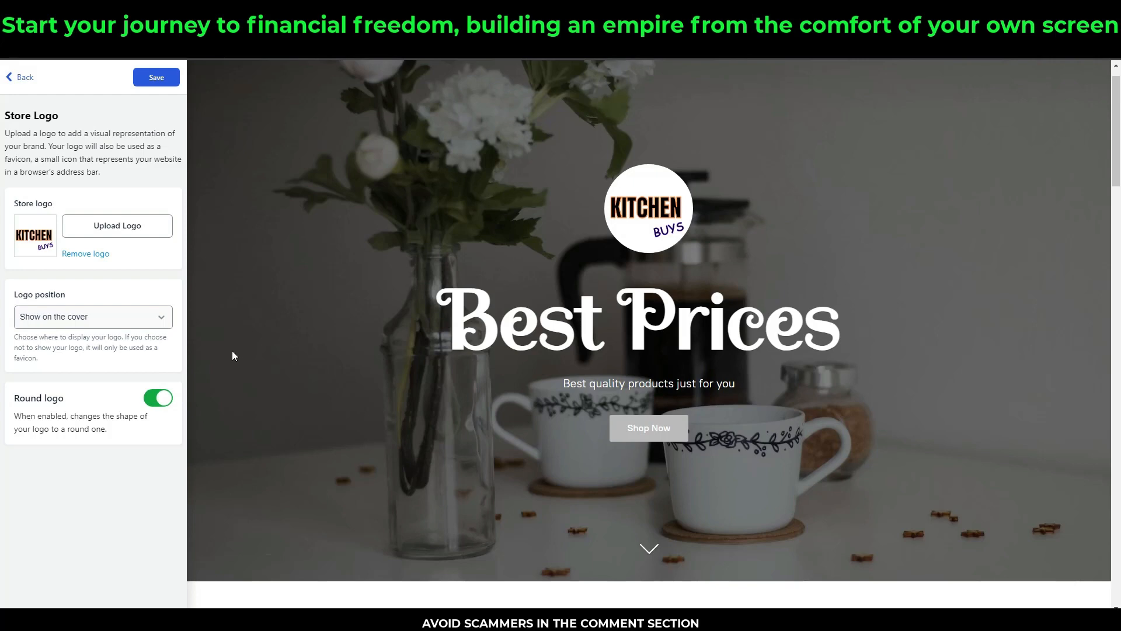
click(154, 405)
click(155, 404)
Preview the logo above the store, set its position back to Show on the cover, and save the logo settings.
click(153, 319)
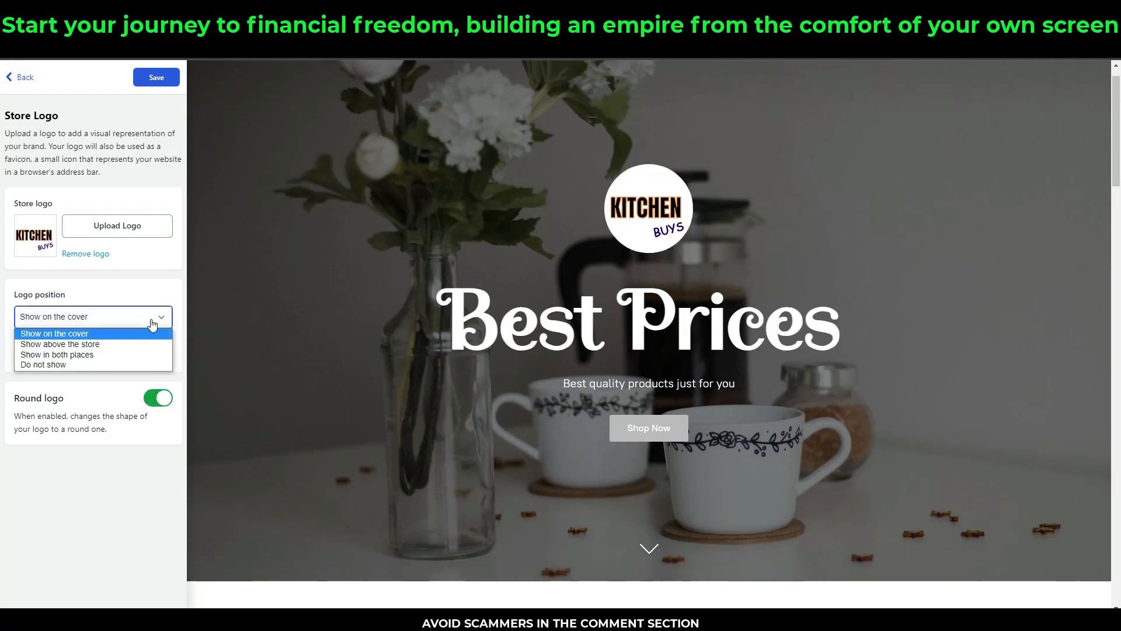
click(121, 346)
drag(1115, 156, 1085, 527)
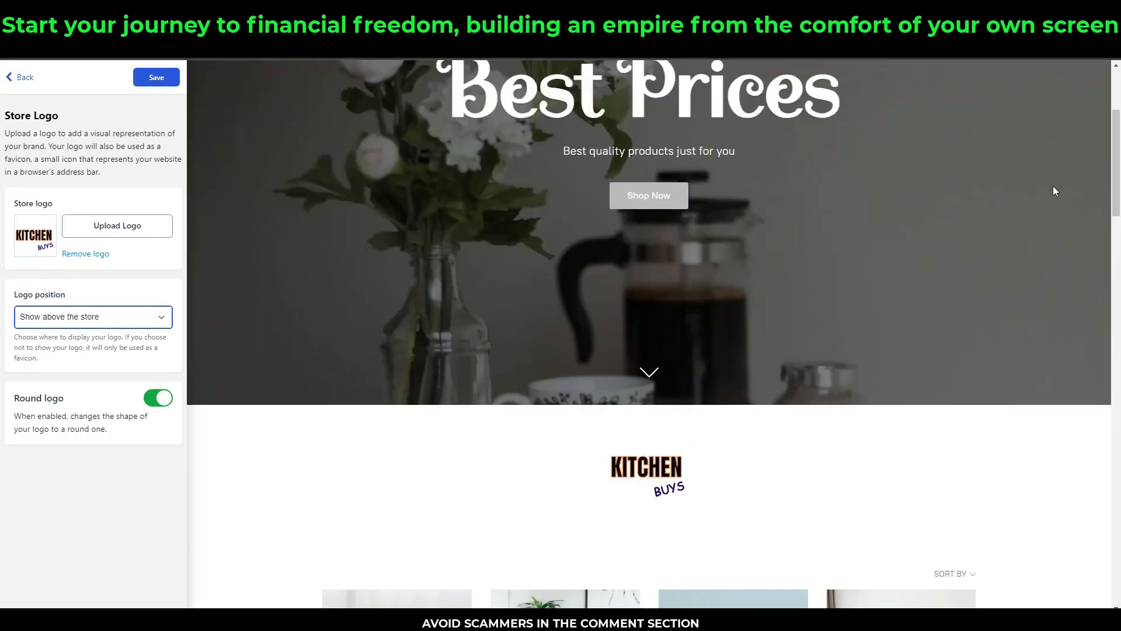
scroll(847, 175, up, 4)
click(135, 319)
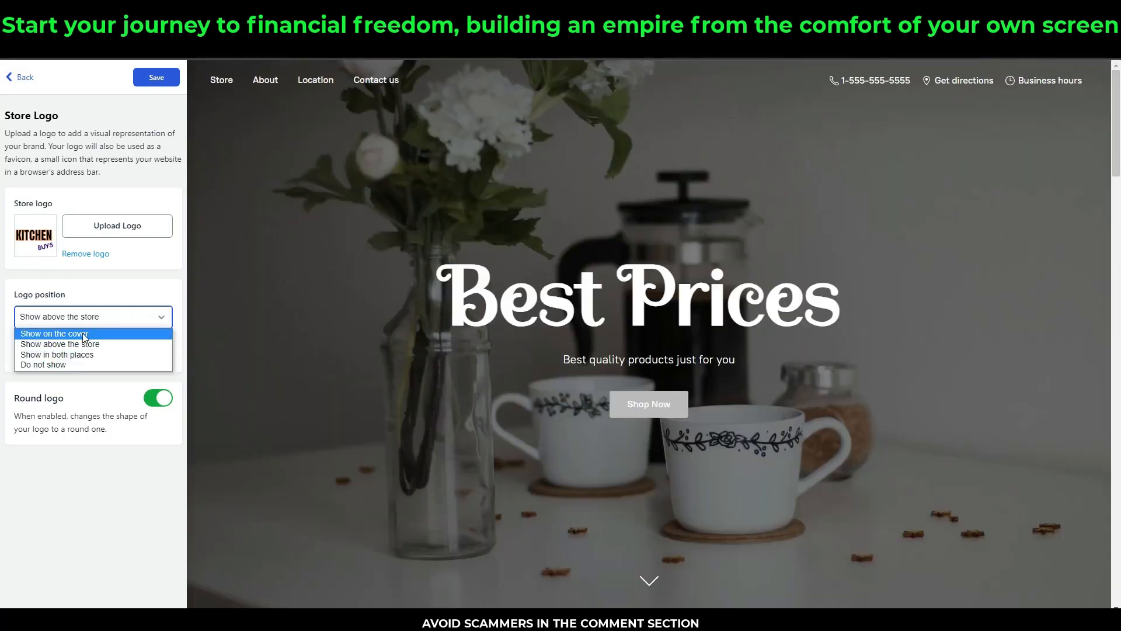
click(85, 335)
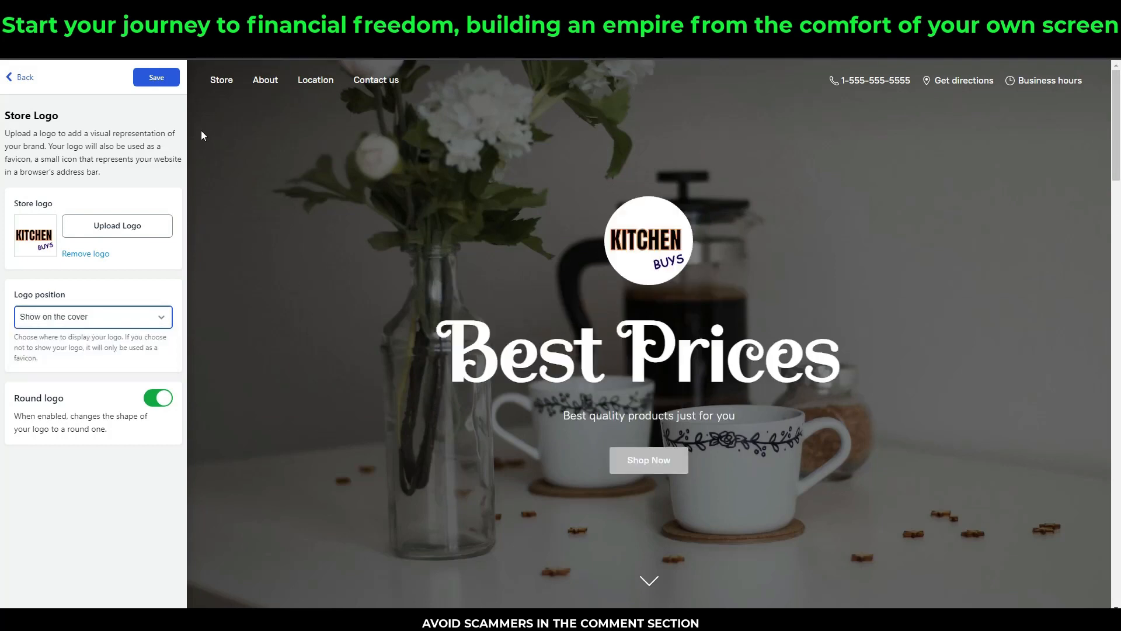
click(157, 79)
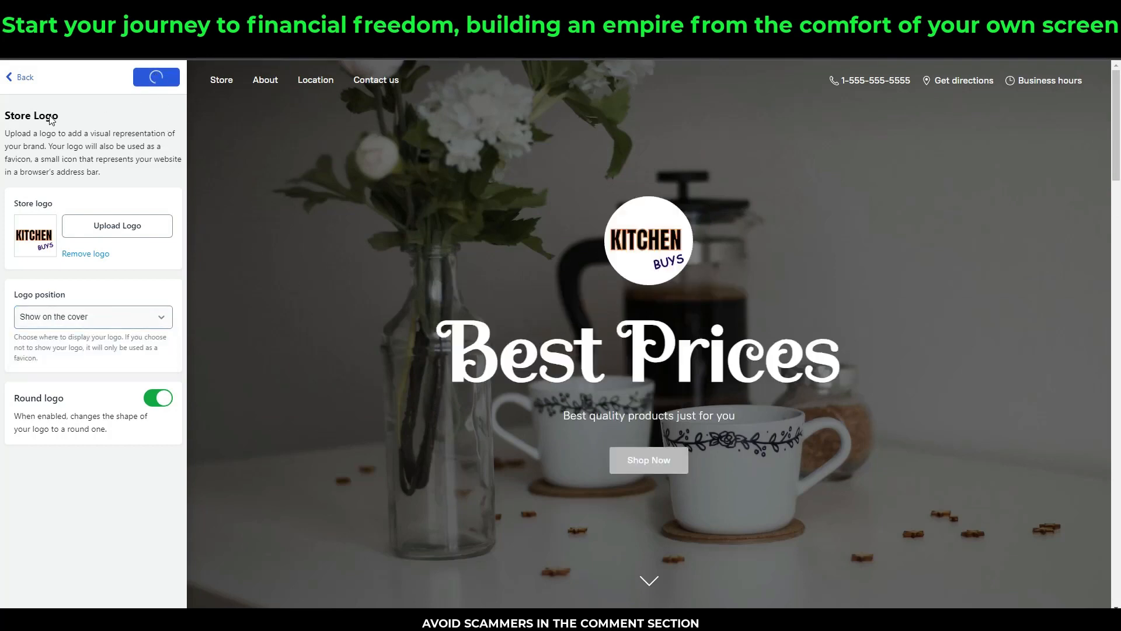
click(23, 77)
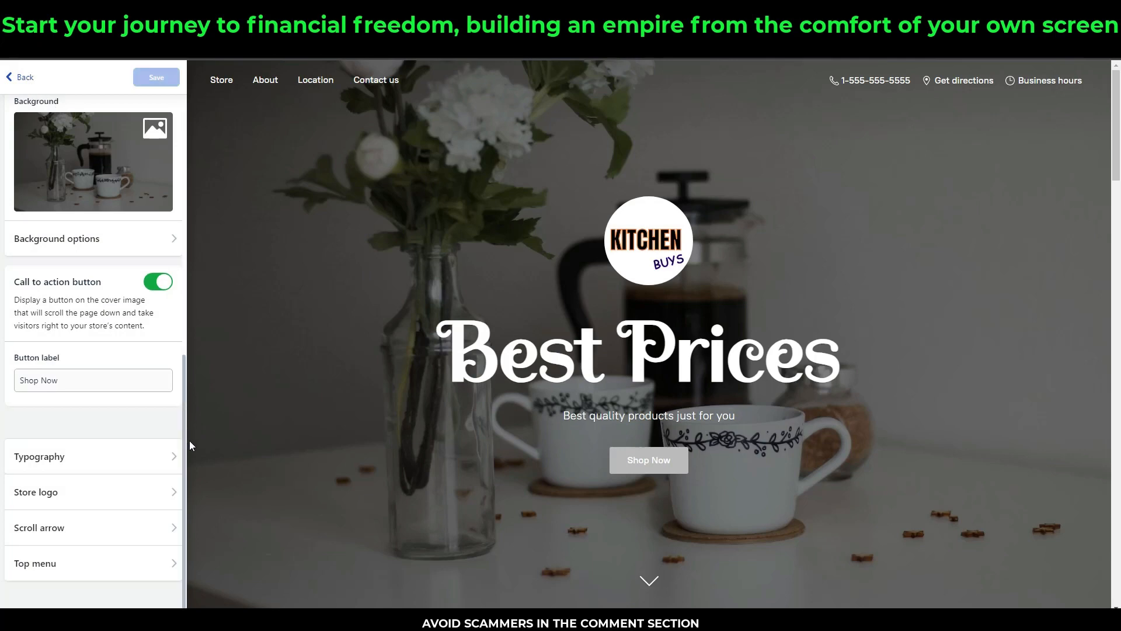
Enable the shopping cart icon in the website's top menu and save the change.
click(108, 566)
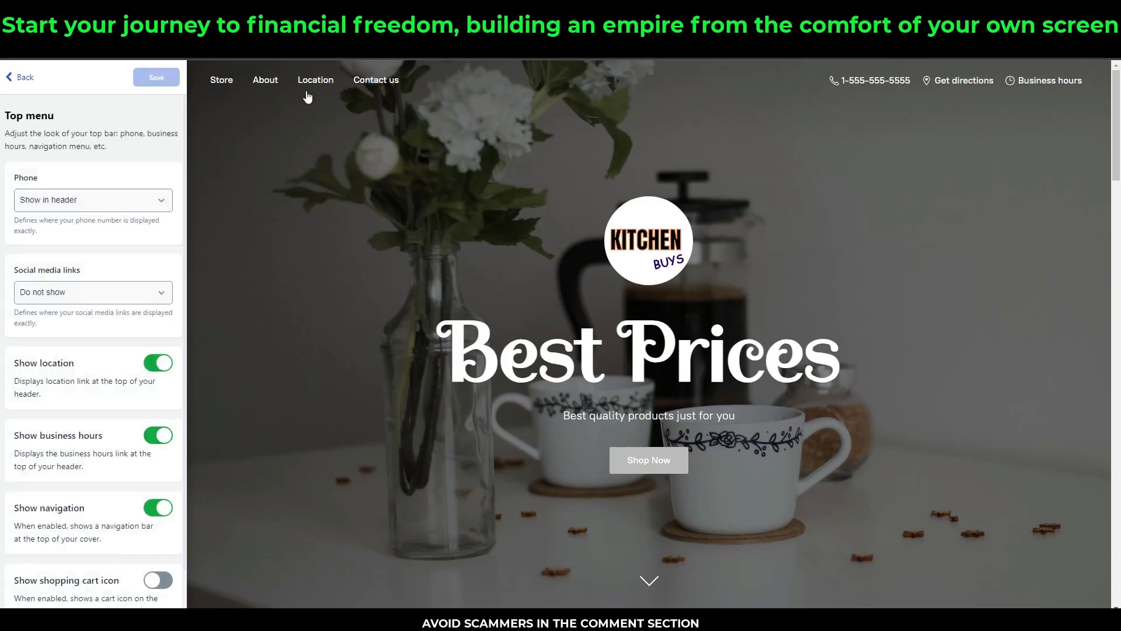
click(158, 580)
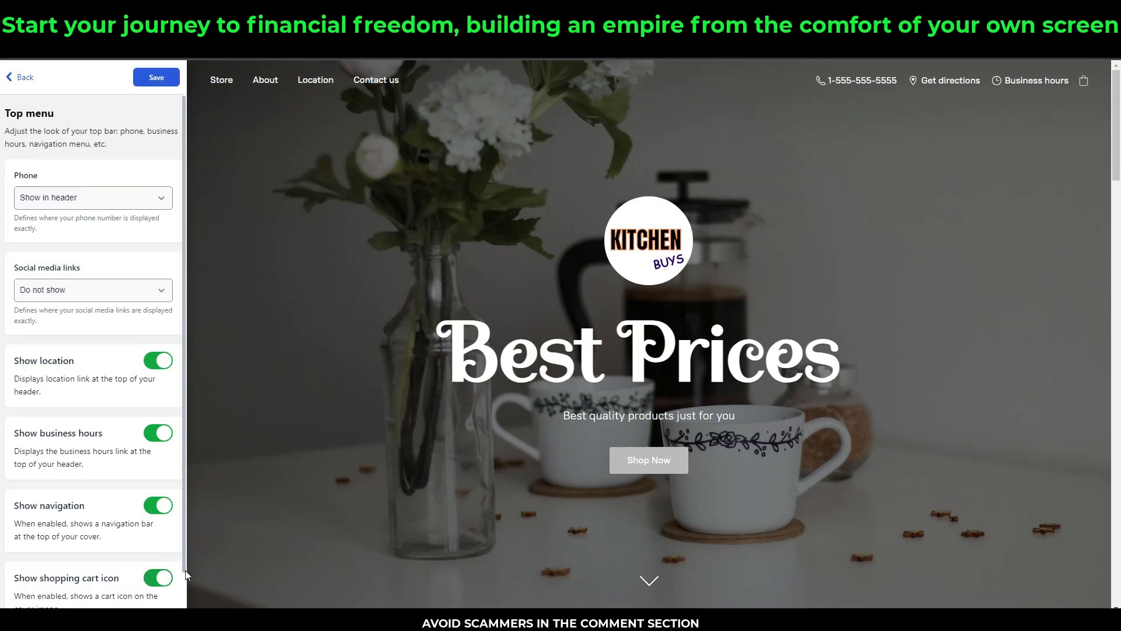
scroll(164, 321, down, 1)
click(157, 77)
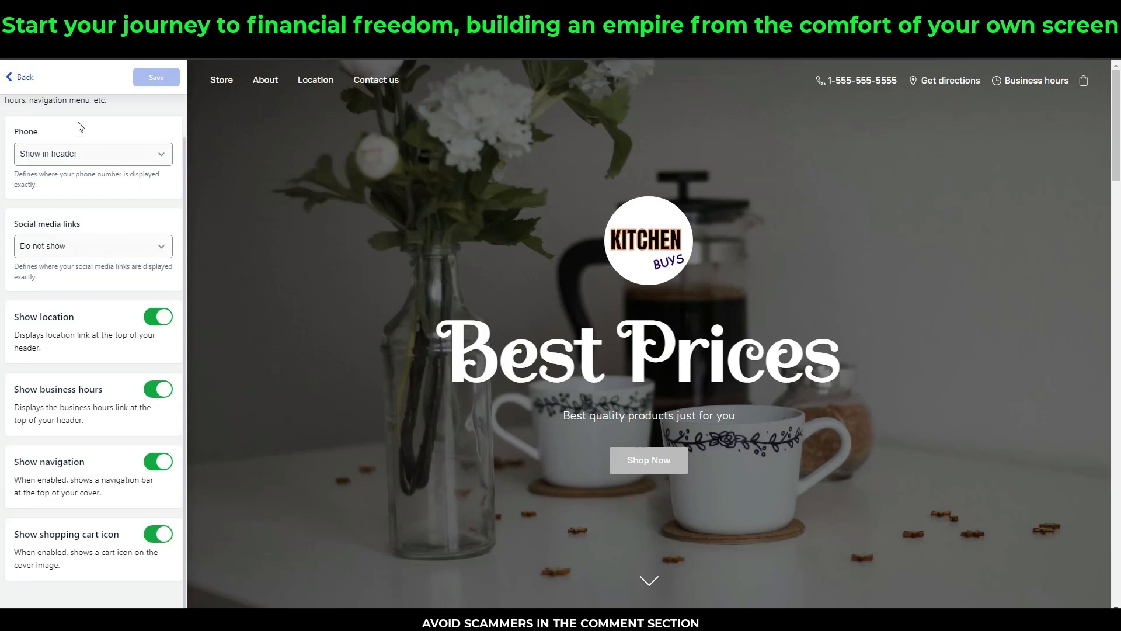
click(26, 78)
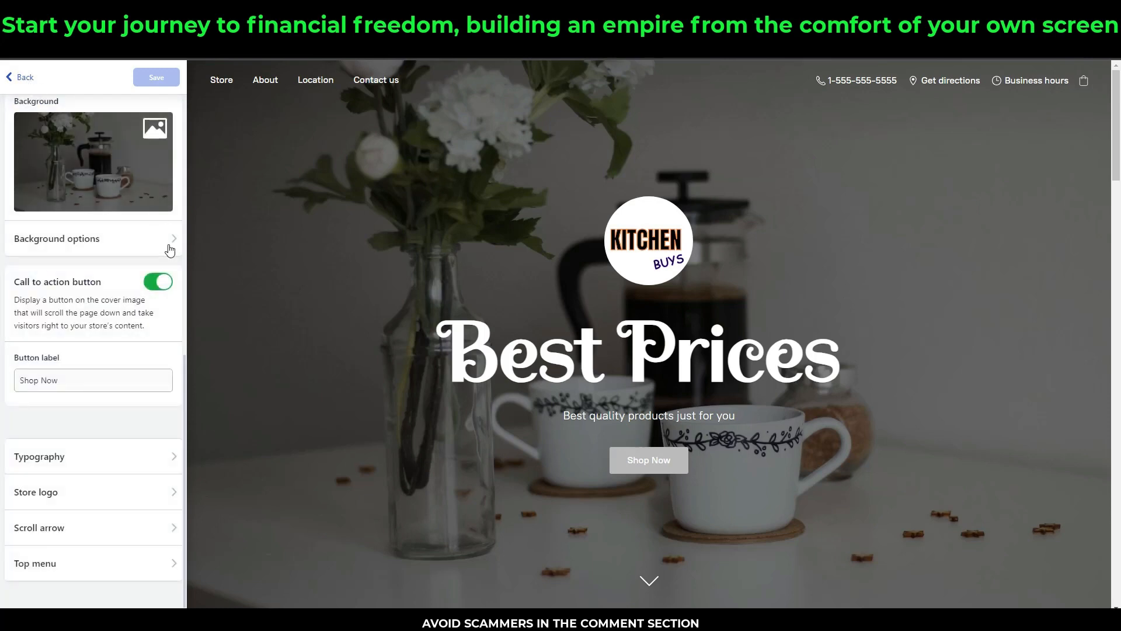
Return to the store dashboard and mark the website and storefront setup task as done.
drag(185, 393, 207, 101)
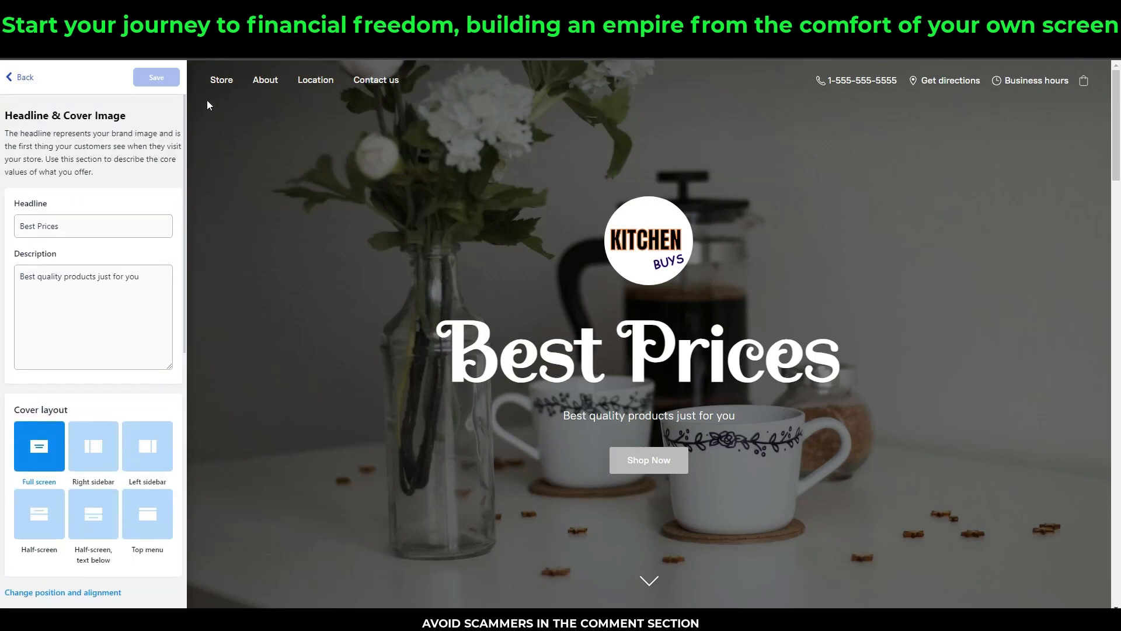
click(26, 78)
click(25, 78)
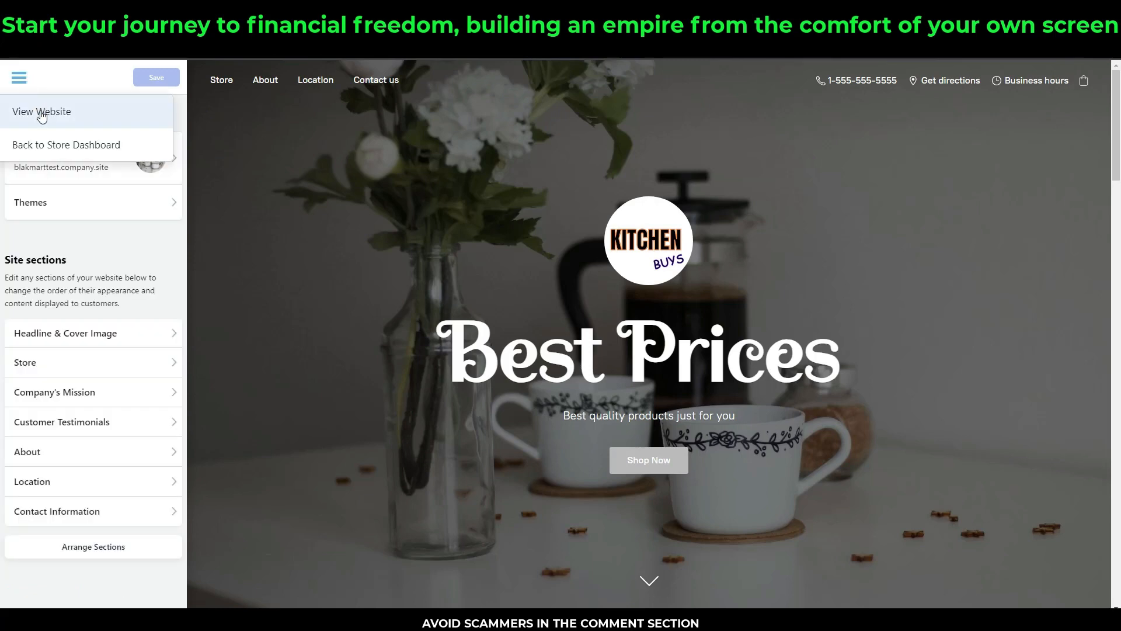
click(40, 147)
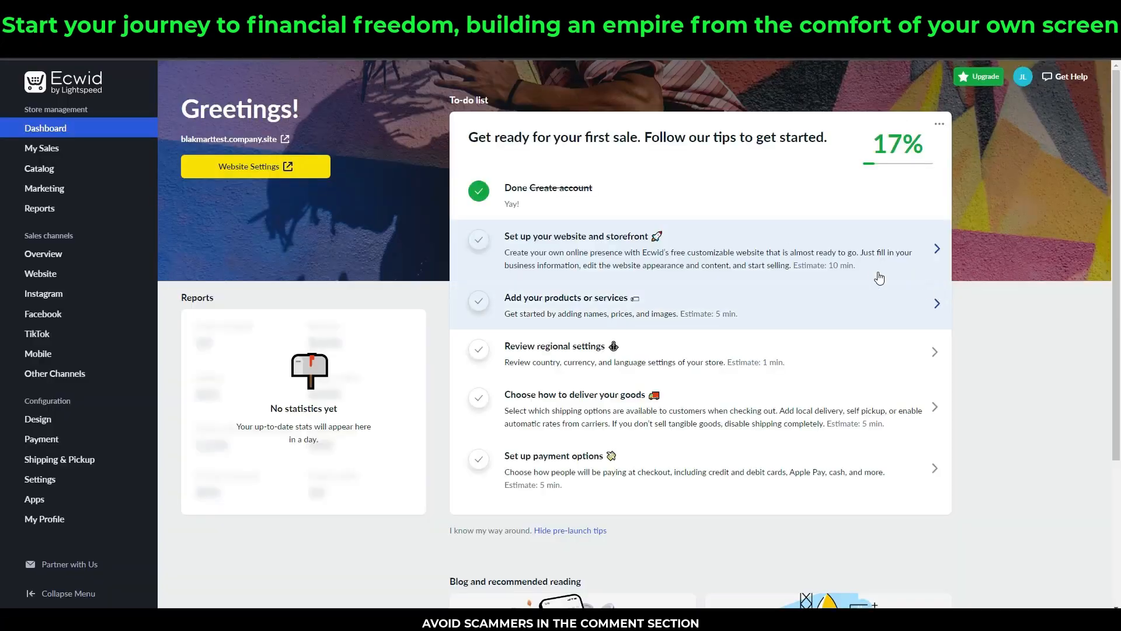
click(477, 240)
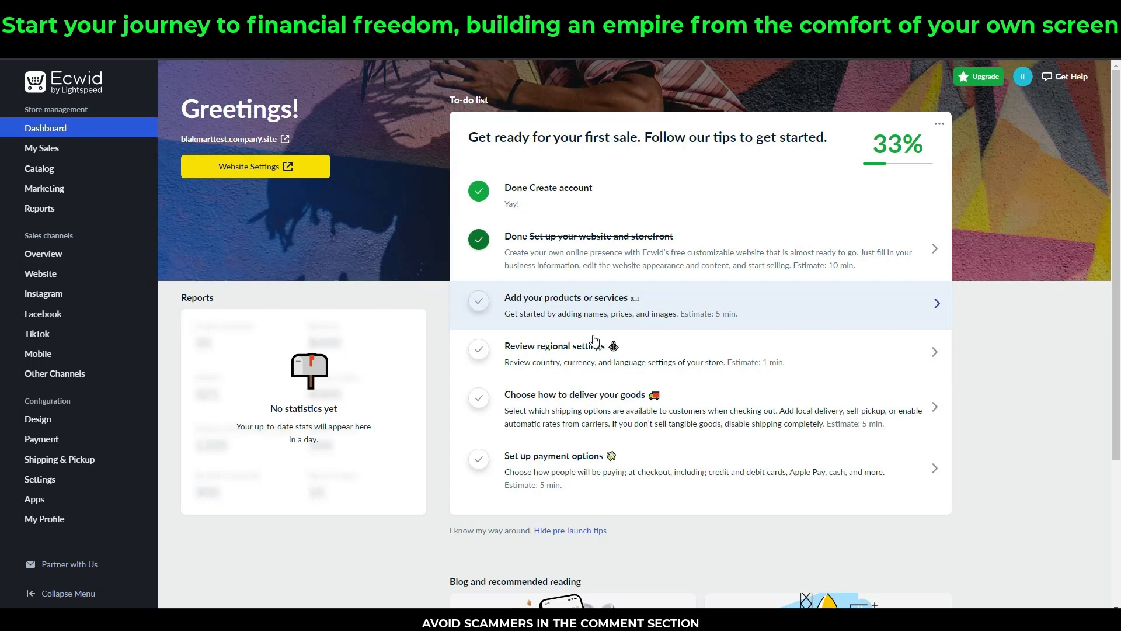
Review the store's regional, cart and checkout, tracking and tax settings, and mark the regional settings task as done.
click(533, 350)
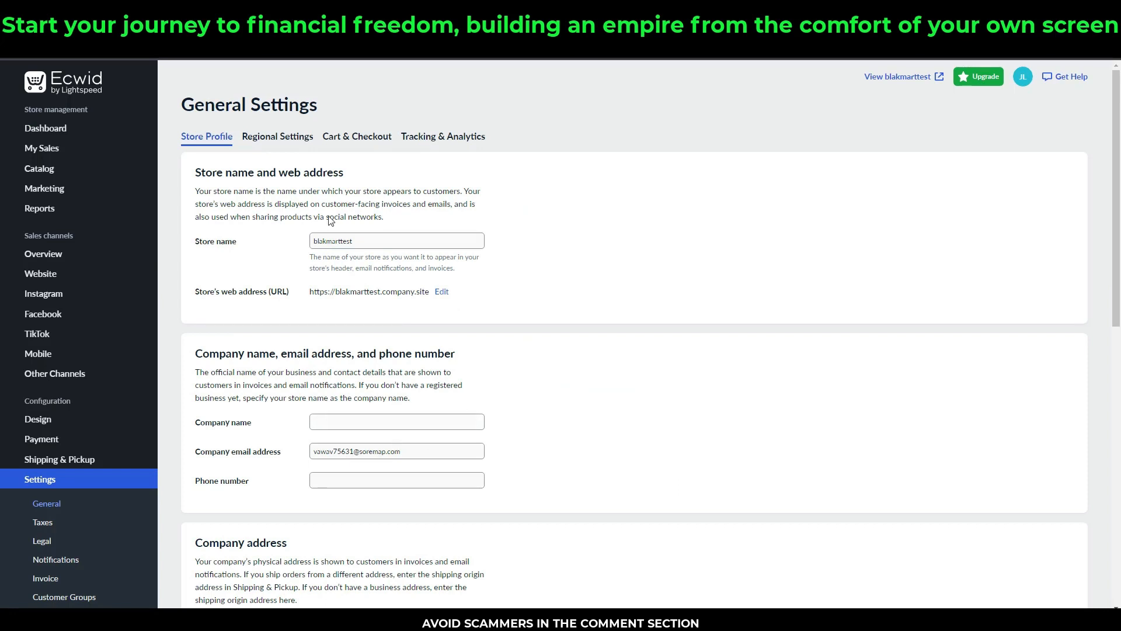
click(286, 139)
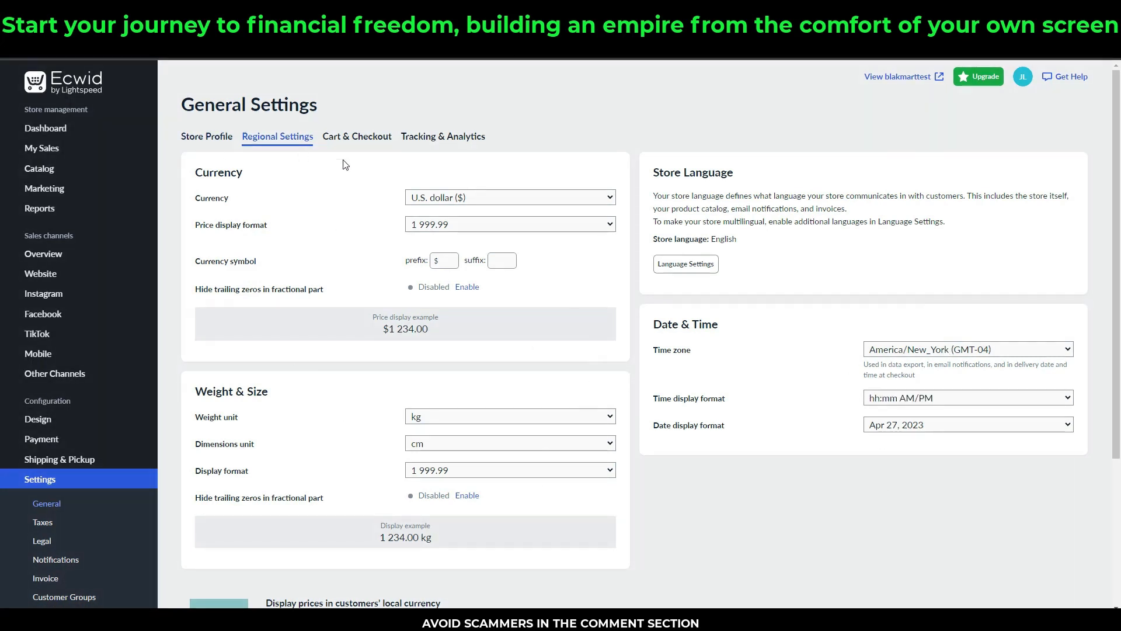
click(374, 140)
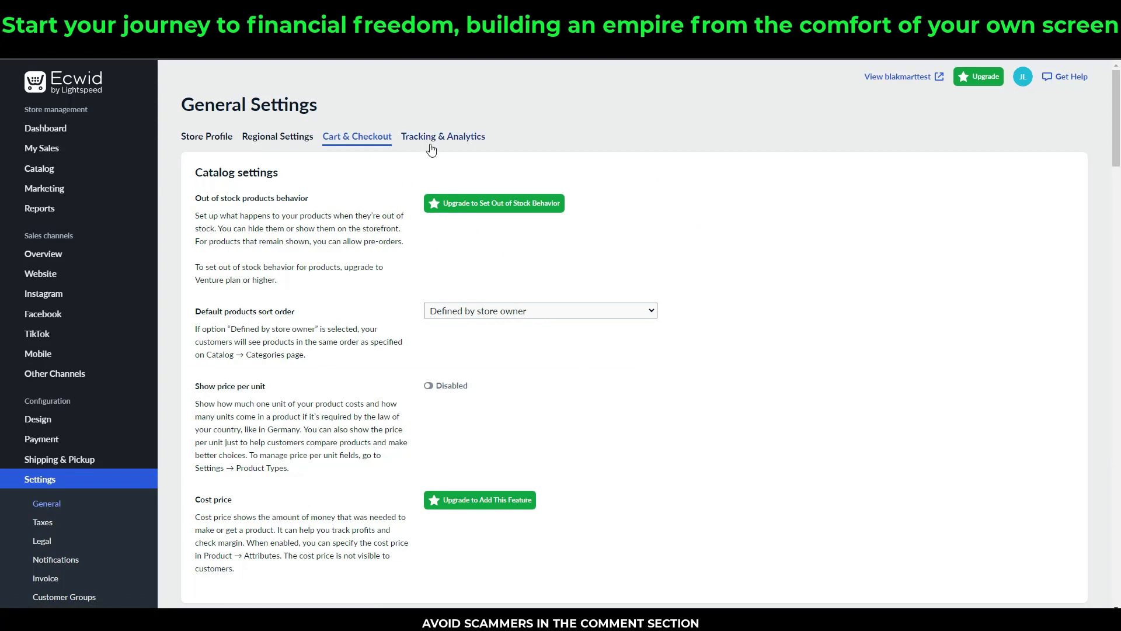
click(454, 136)
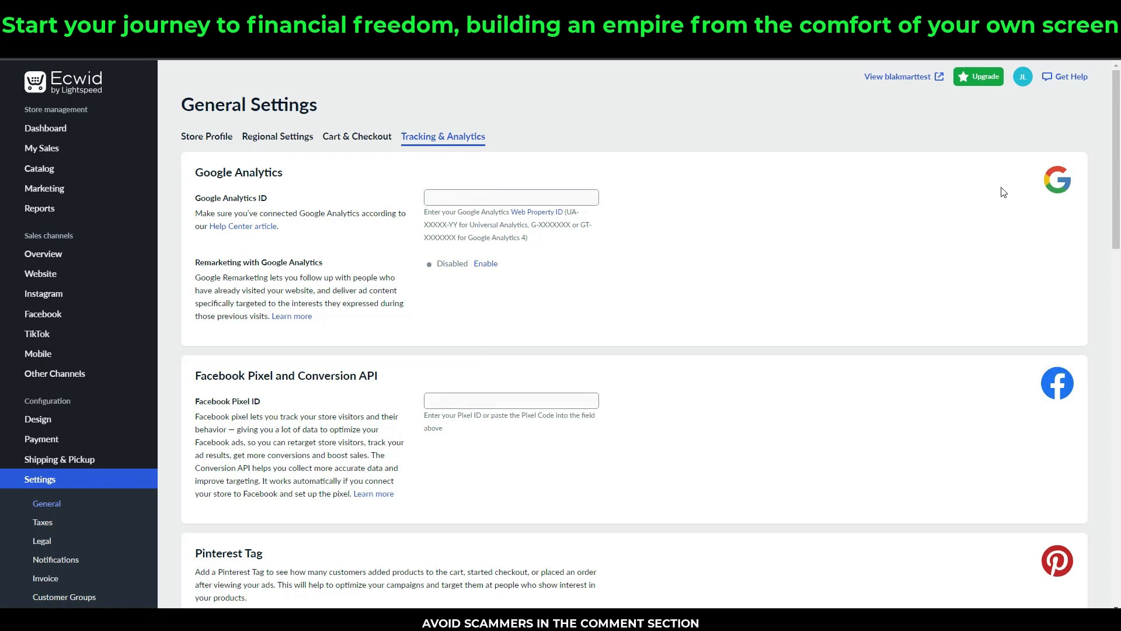
drag(1115, 154, 1112, 131)
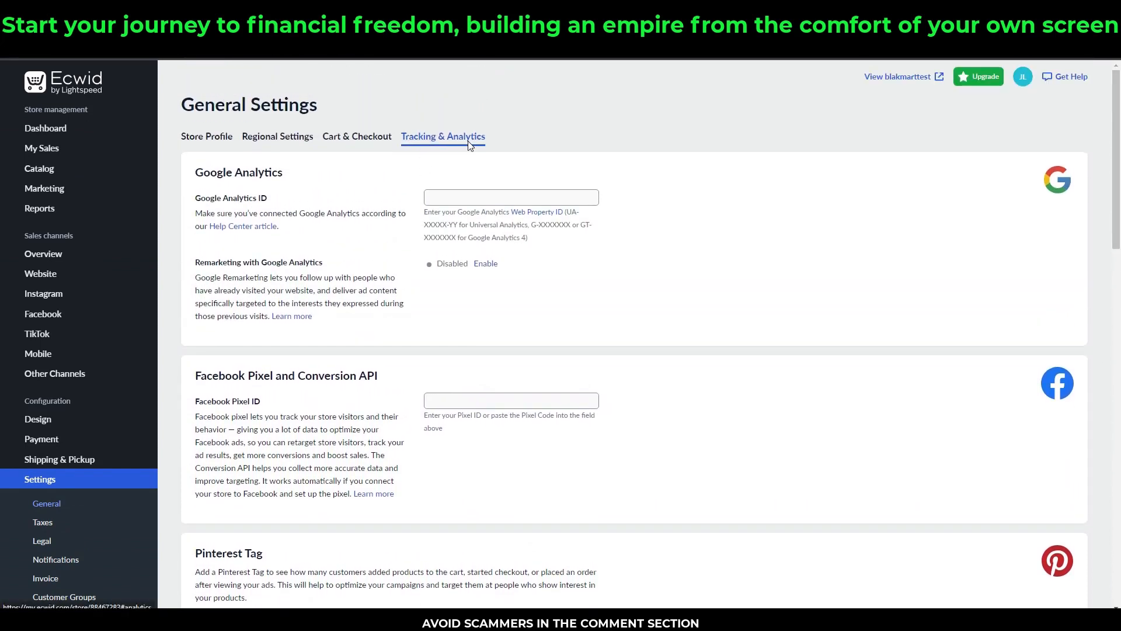
click(64, 527)
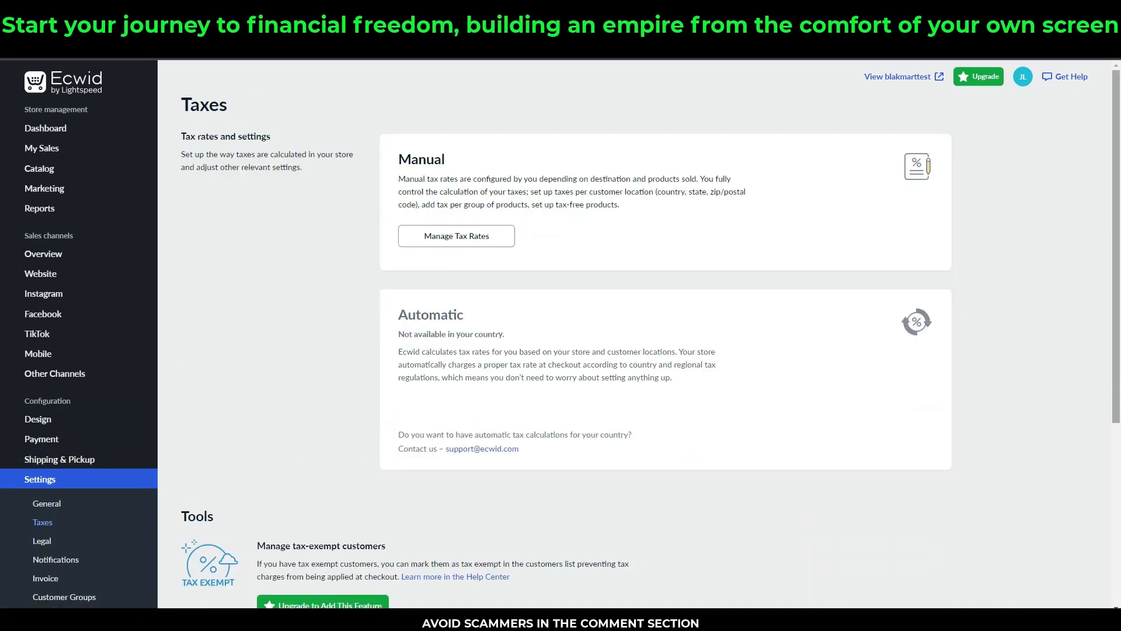
mouse_move(1119, 132)
mouse_down()
mouse_move(1119, 255)
mouse_move(1118, 120)
mouse_up()
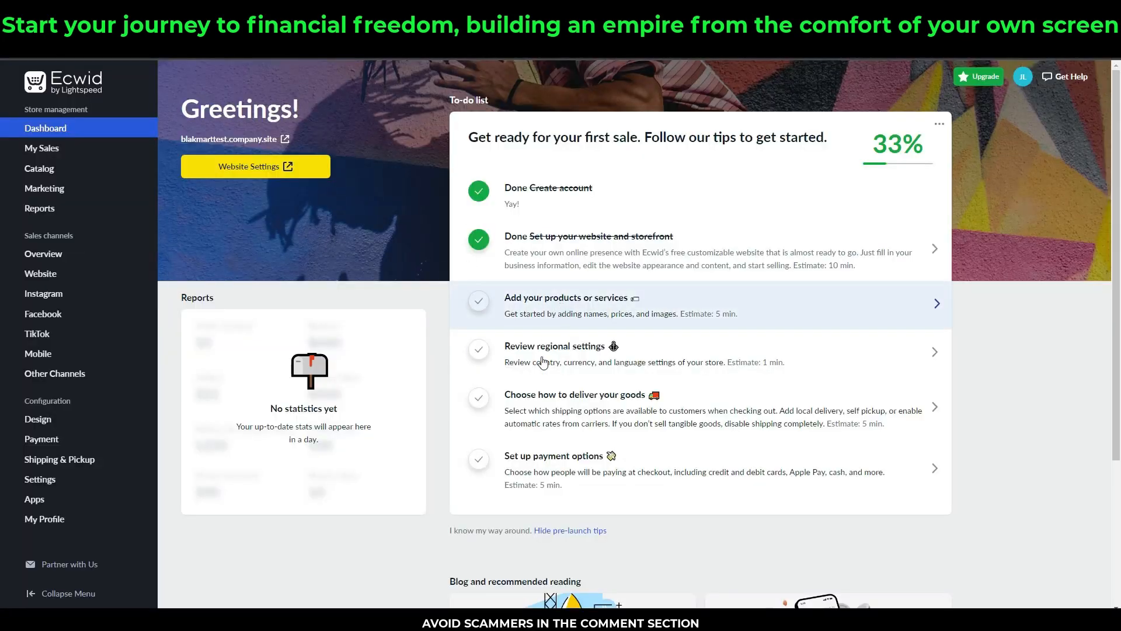
click(480, 352)
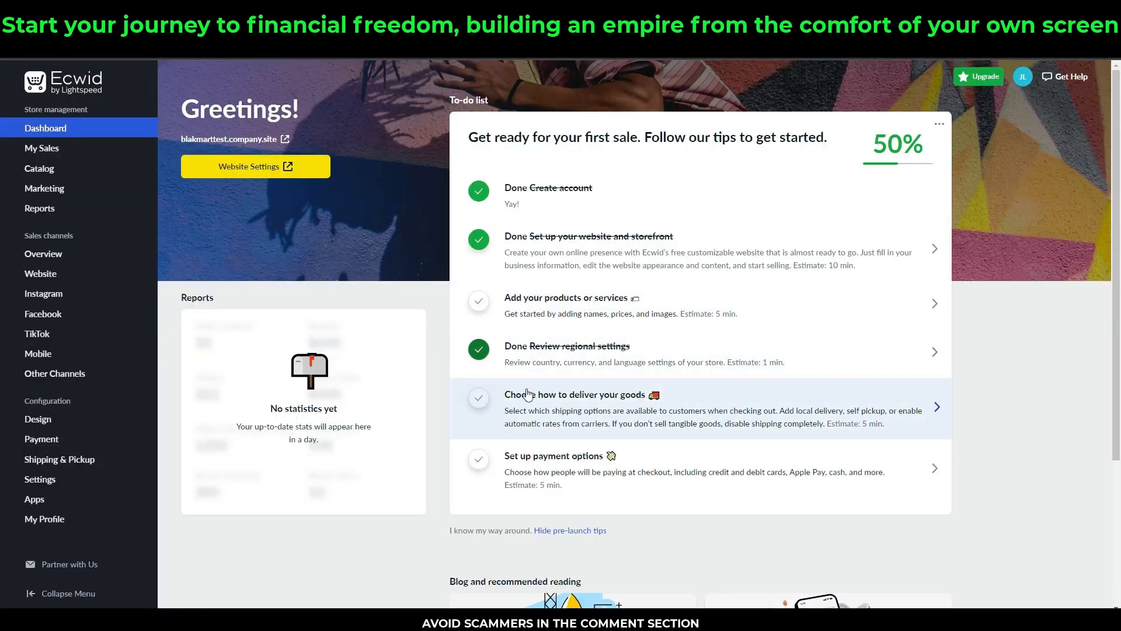
Review the available online payment methods and alternative payment processors, and mark the payment setup task as done.
click(537, 461)
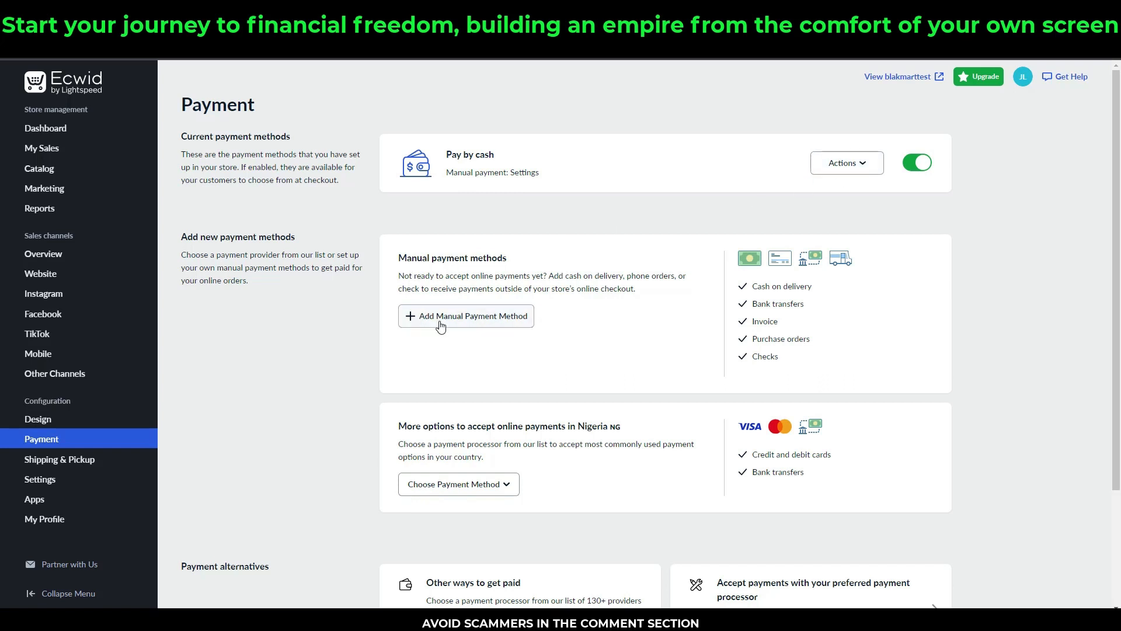
click(492, 486)
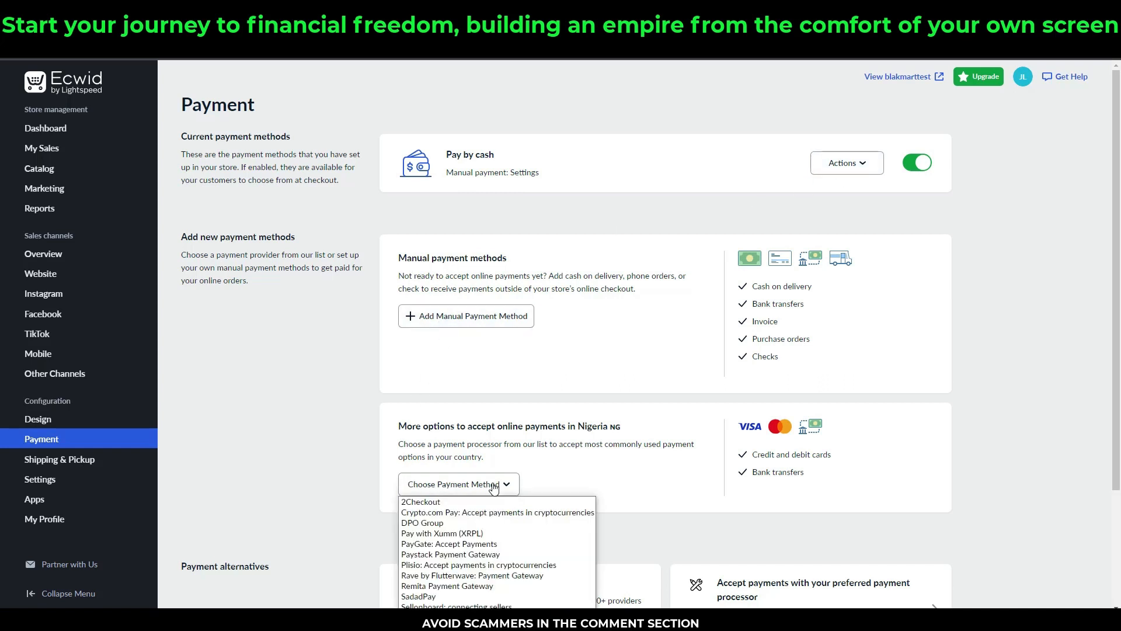
scroll(496, 409, down, 3)
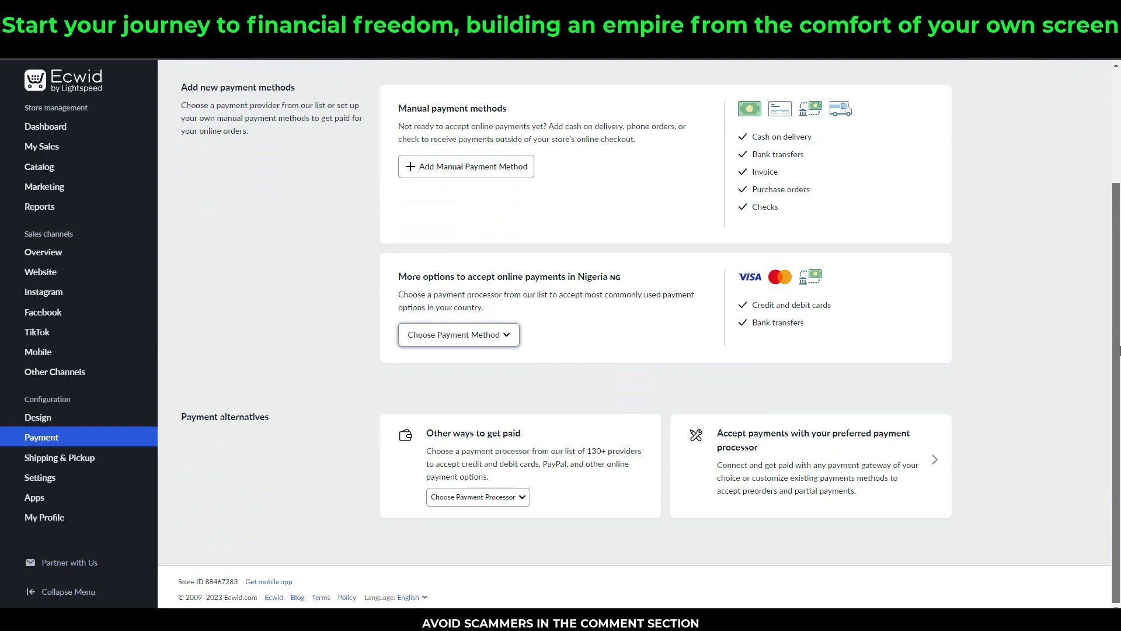
click(512, 343)
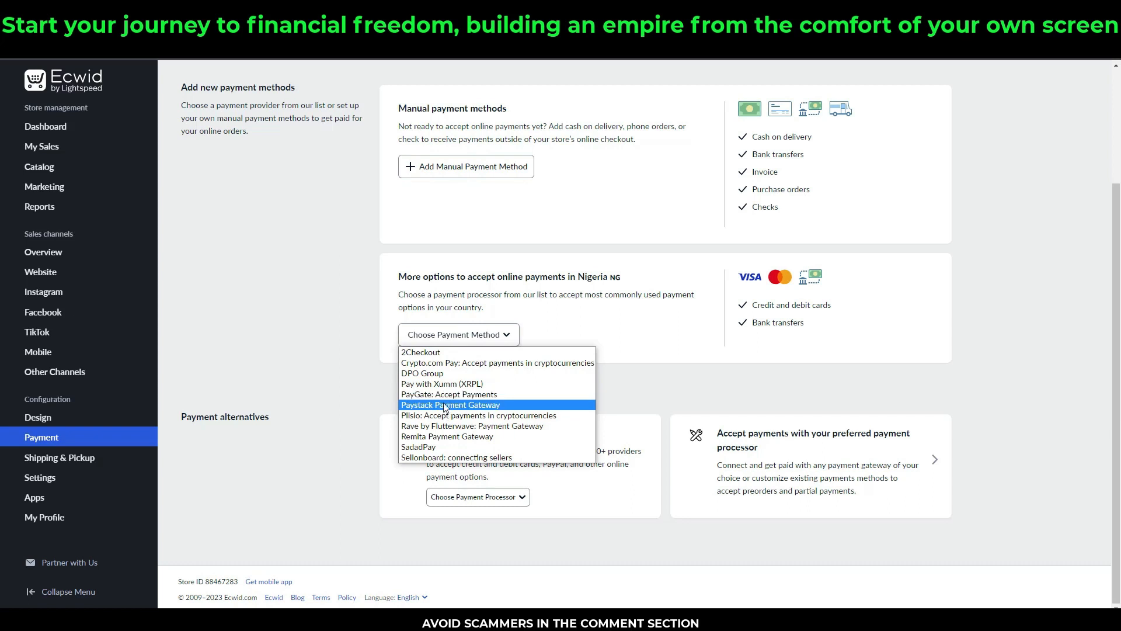
click(585, 337)
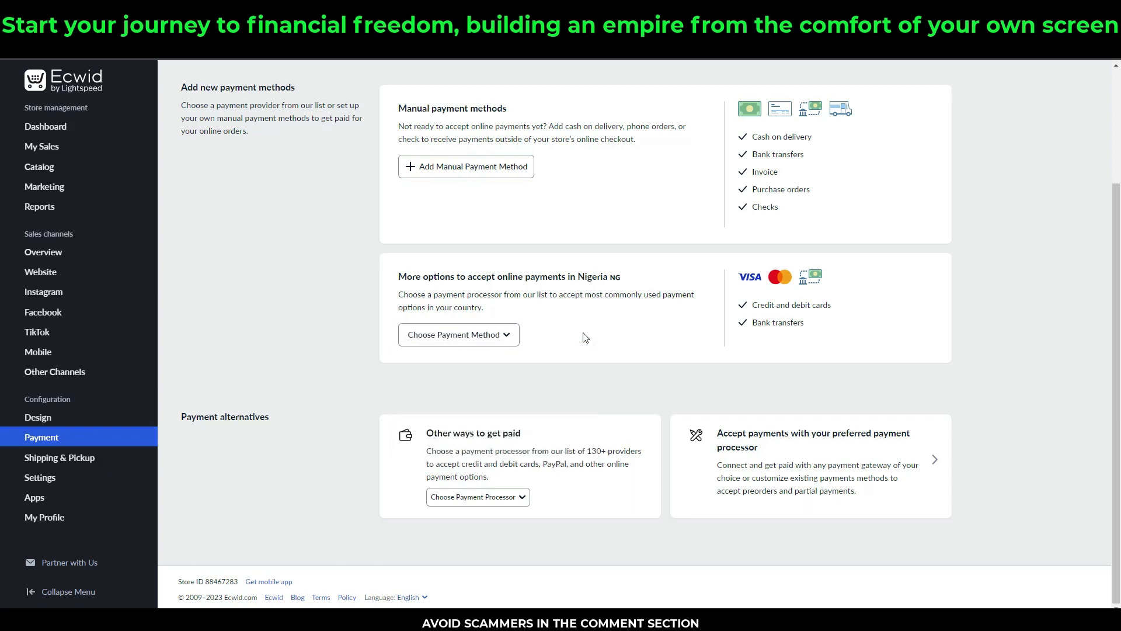
click(512, 497)
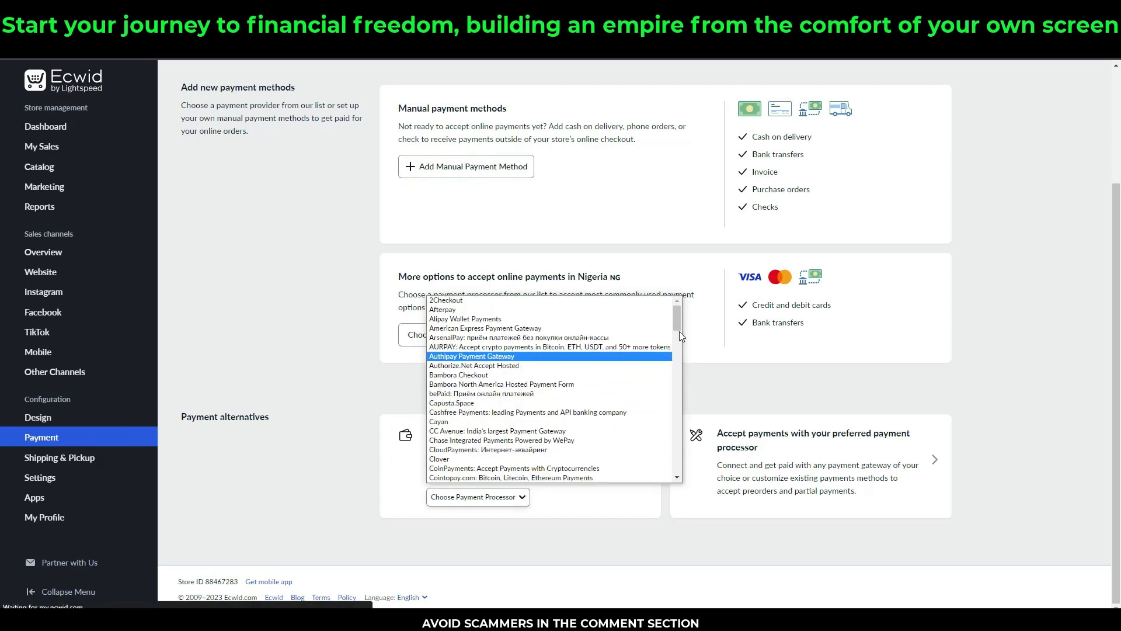
drag(678, 320, 384, 391)
click(387, 365)
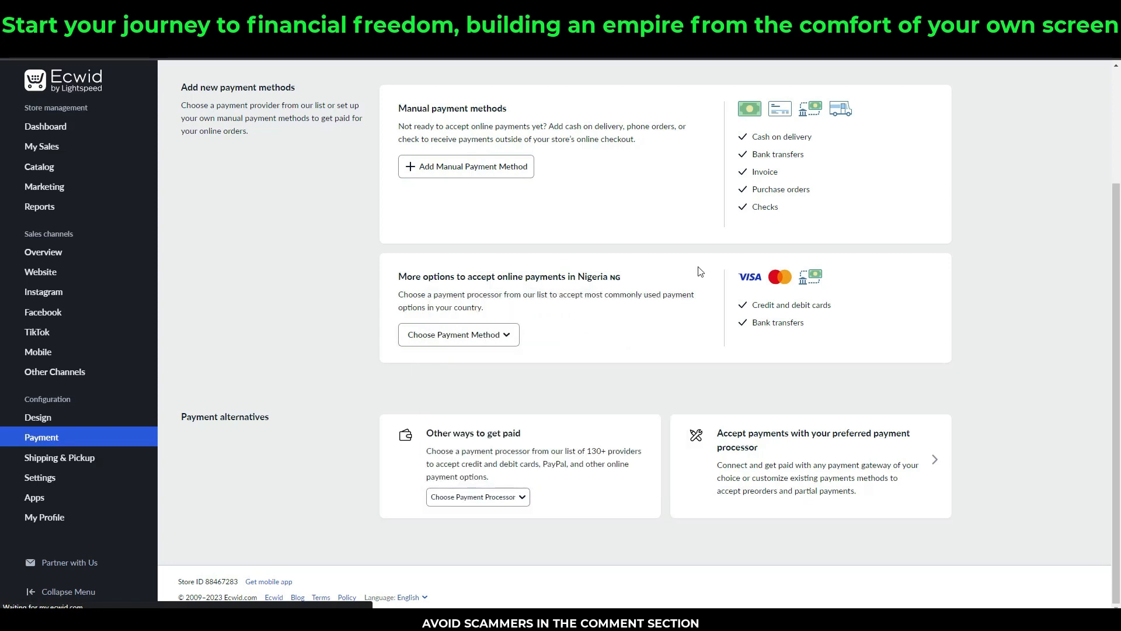
scroll(655, 161, up, 3)
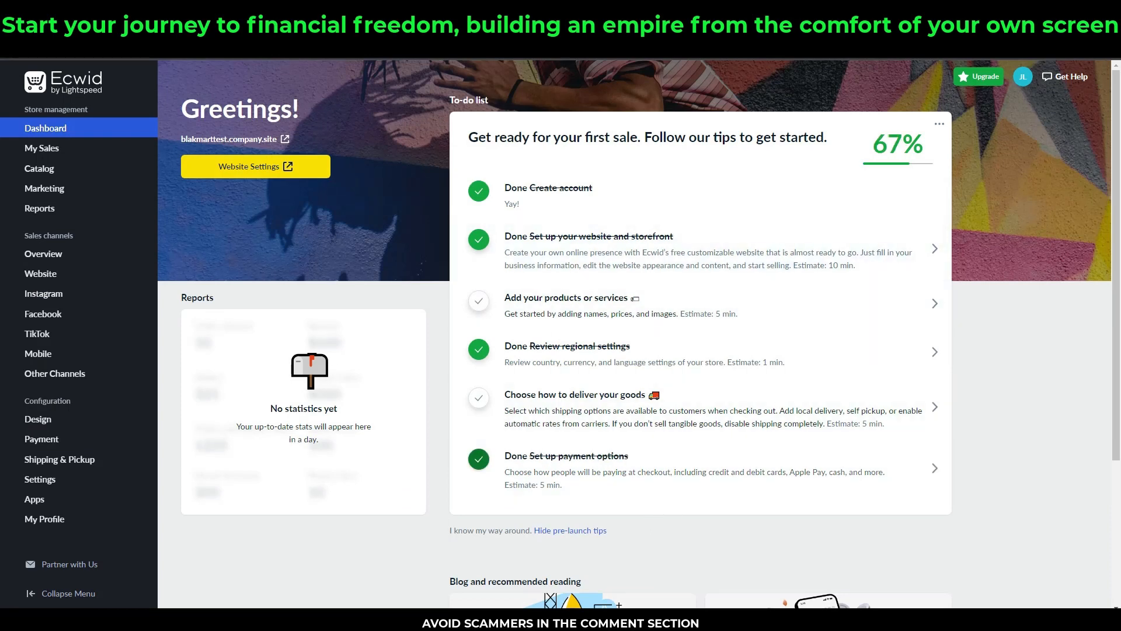
Switch to the Google Docs outline and restore the items "7. Customize your store" and "8. Add Dropshipping app to your store".
mouse_move(292, 620)
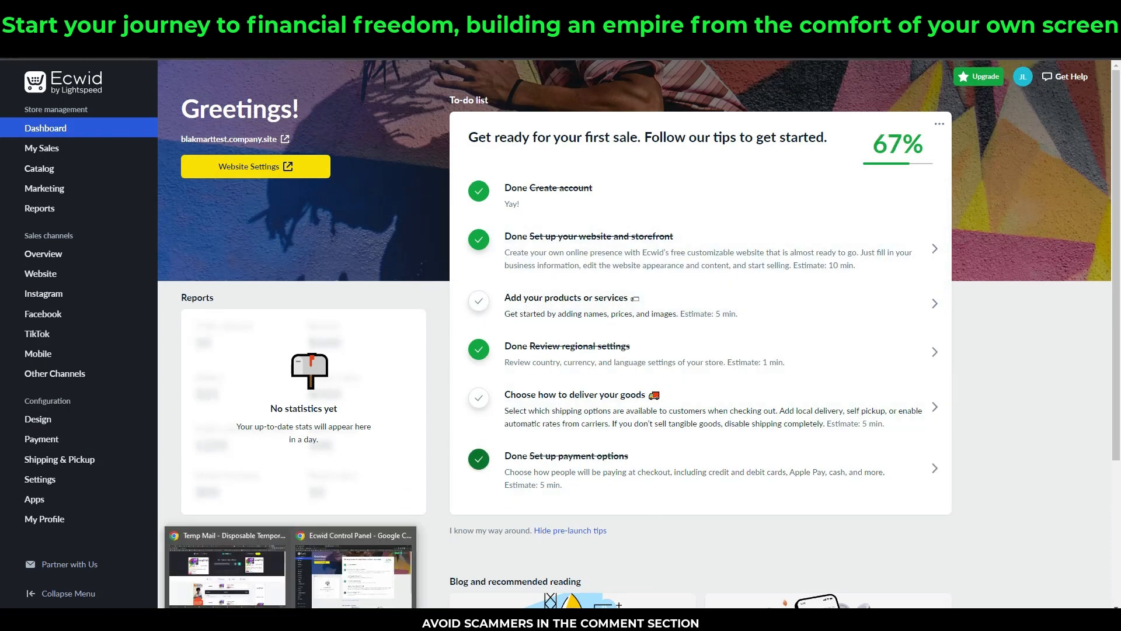
click(227, 570)
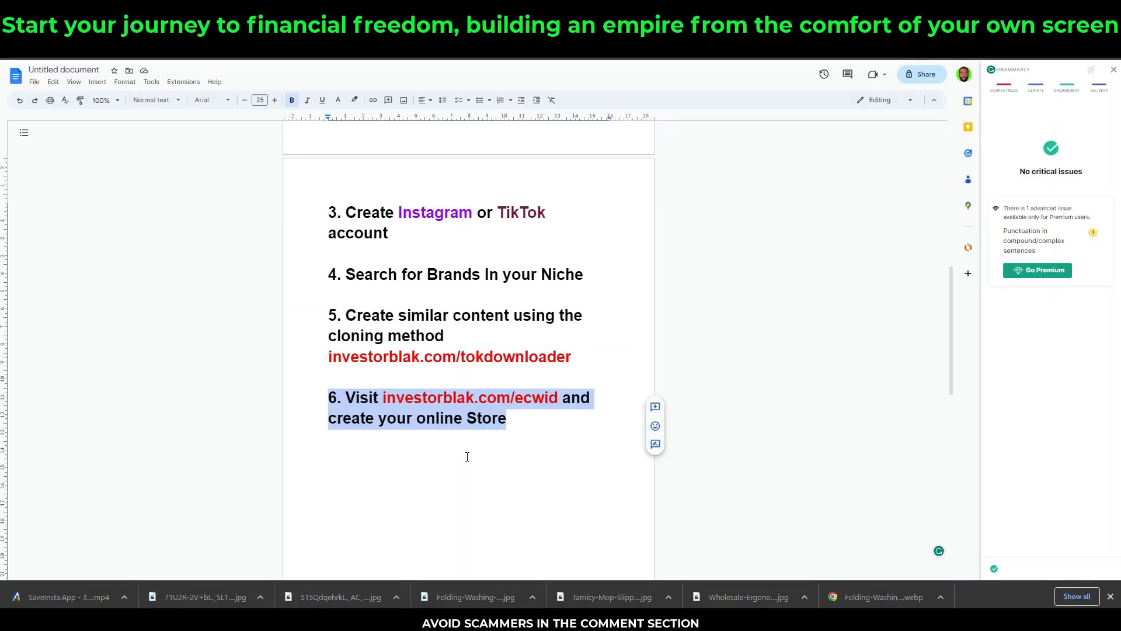
key(ctrl+z)
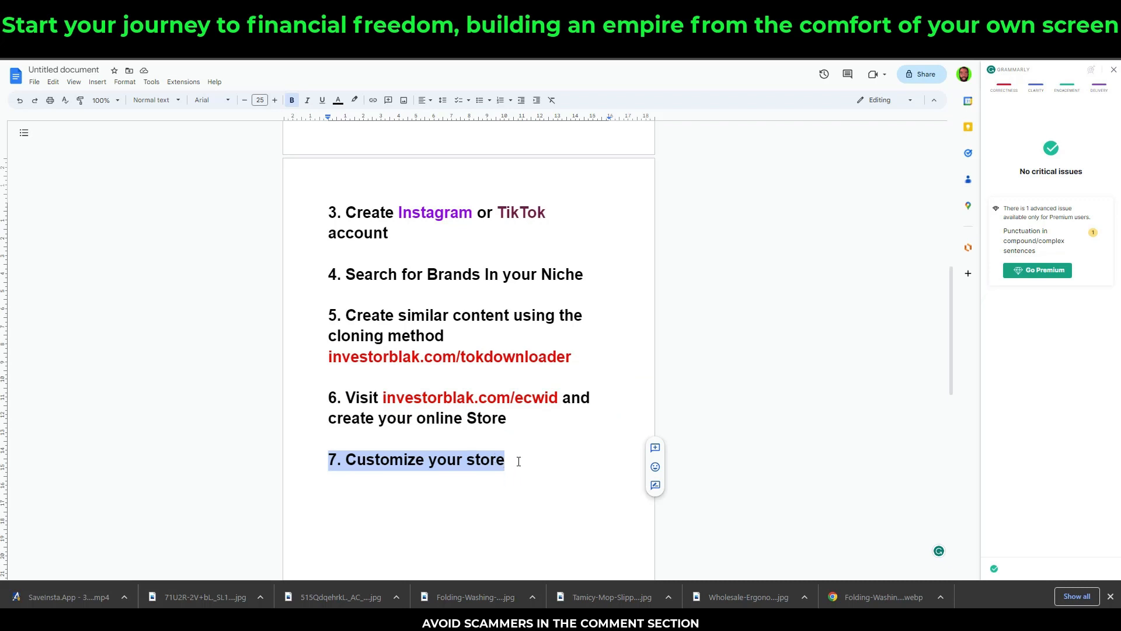
key(ctrl+z)
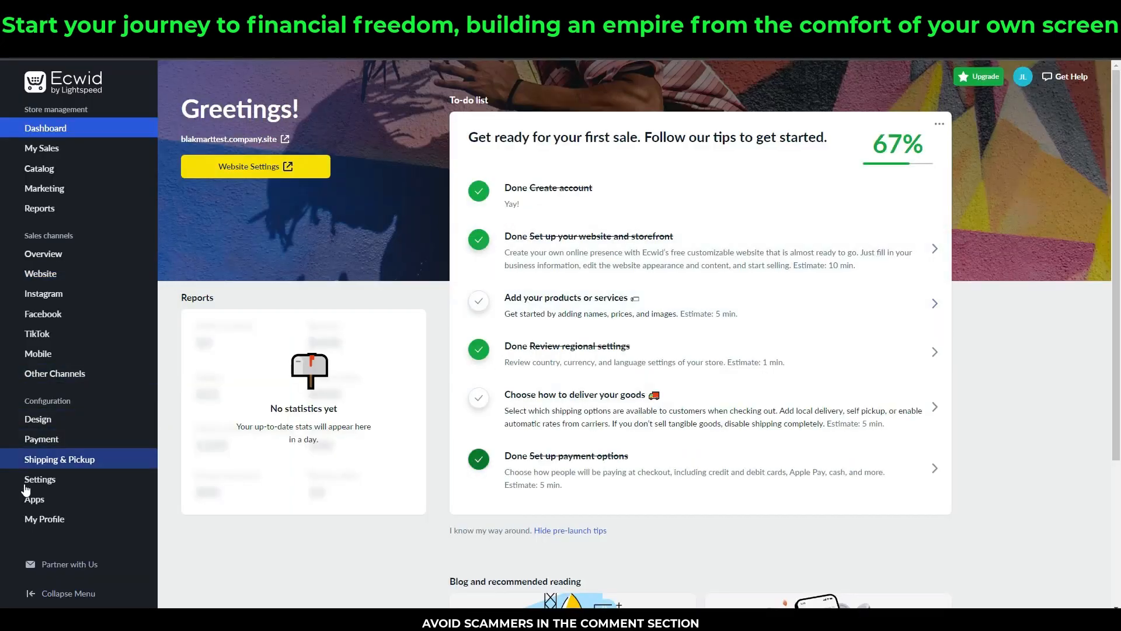
Back in Ecwid, search the App Market for "sup" and open the Sup Dropshipping app's page.
mouse_move(66, 505)
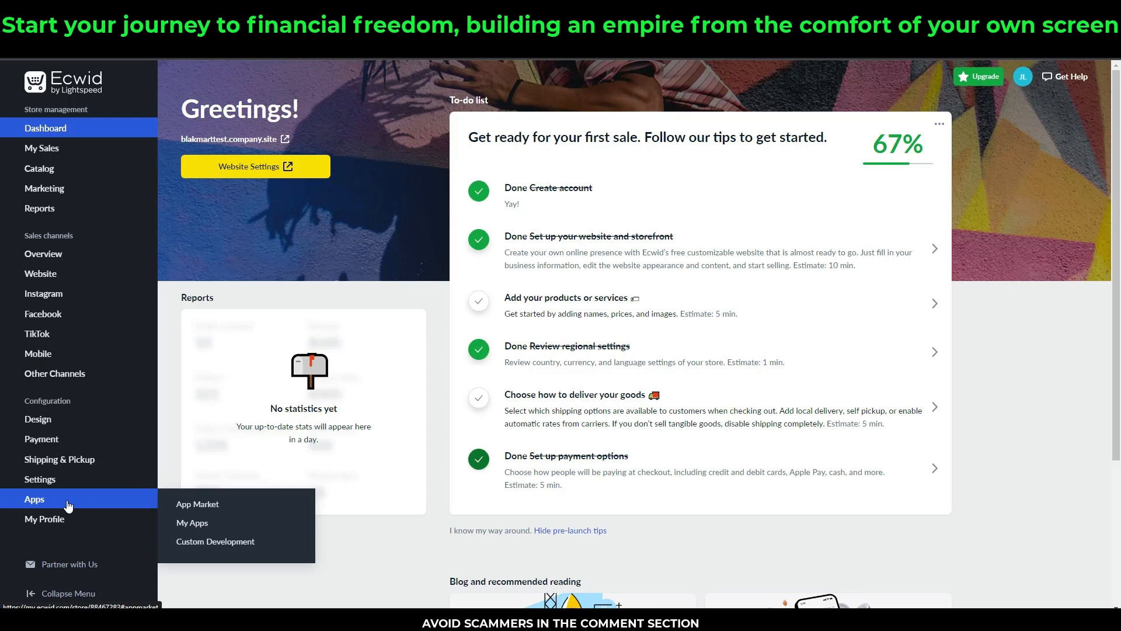
click(197, 506)
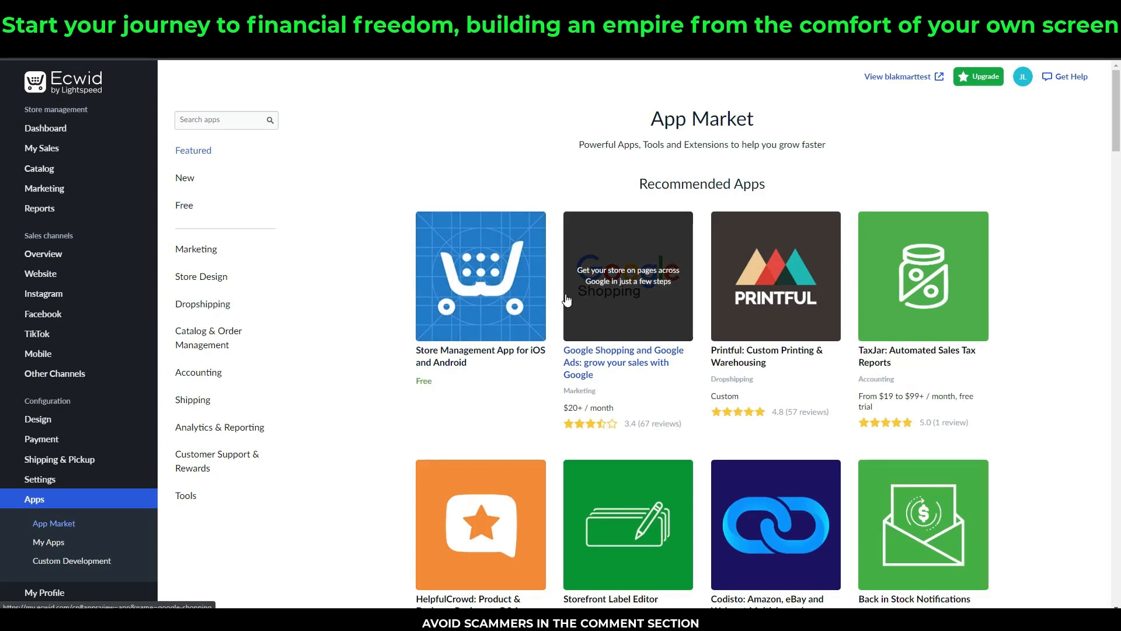
click(216, 120)
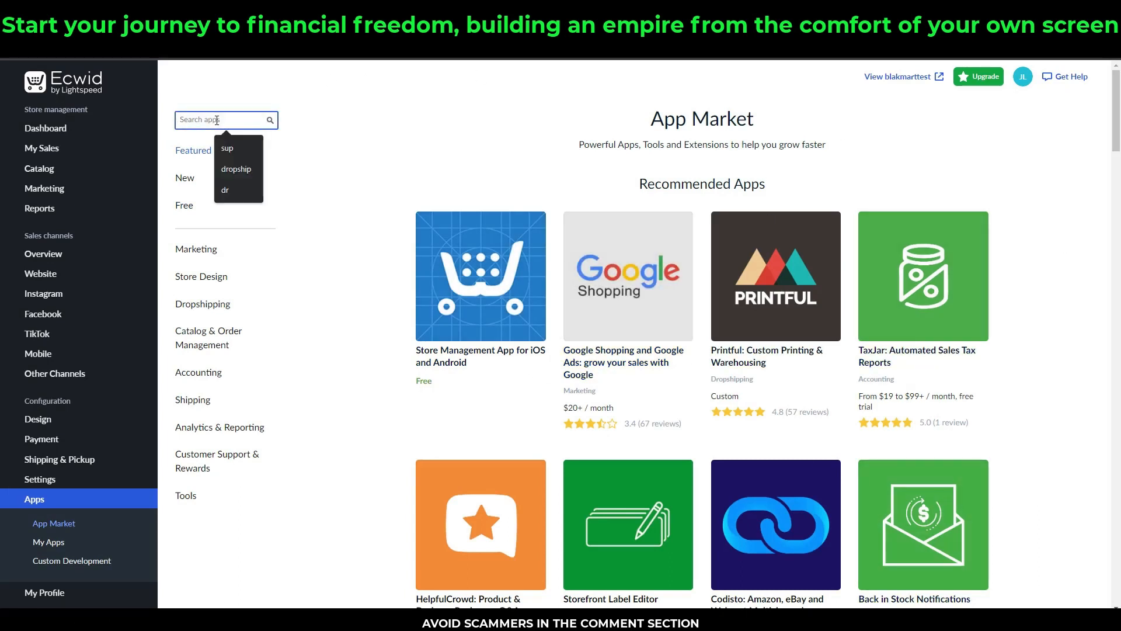
text(sup)
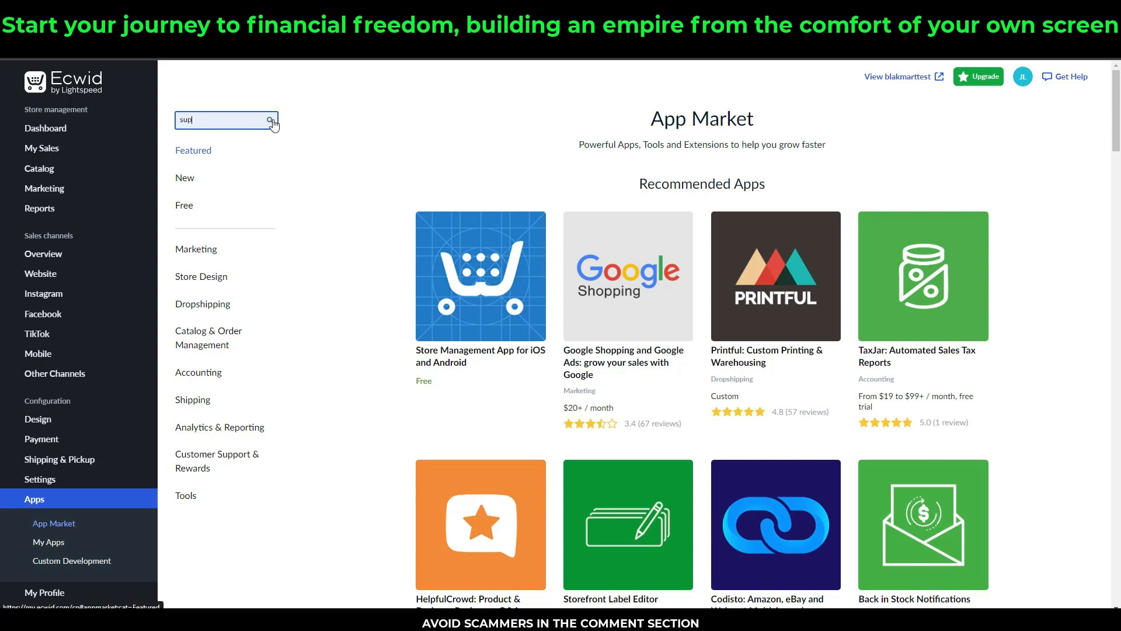
click(270, 120)
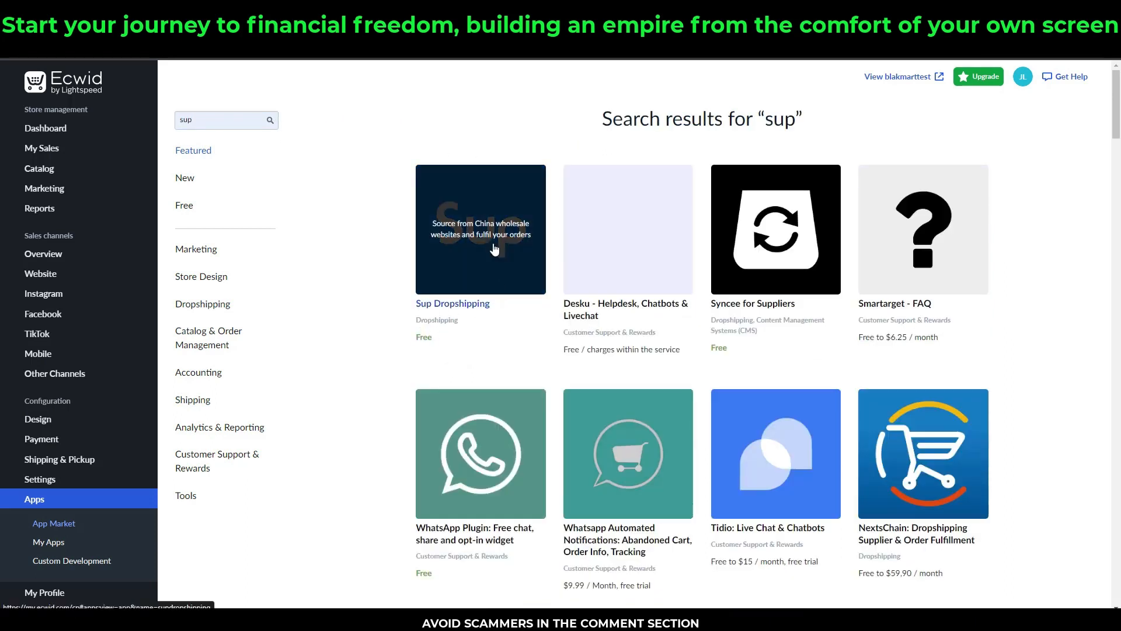
click(483, 238)
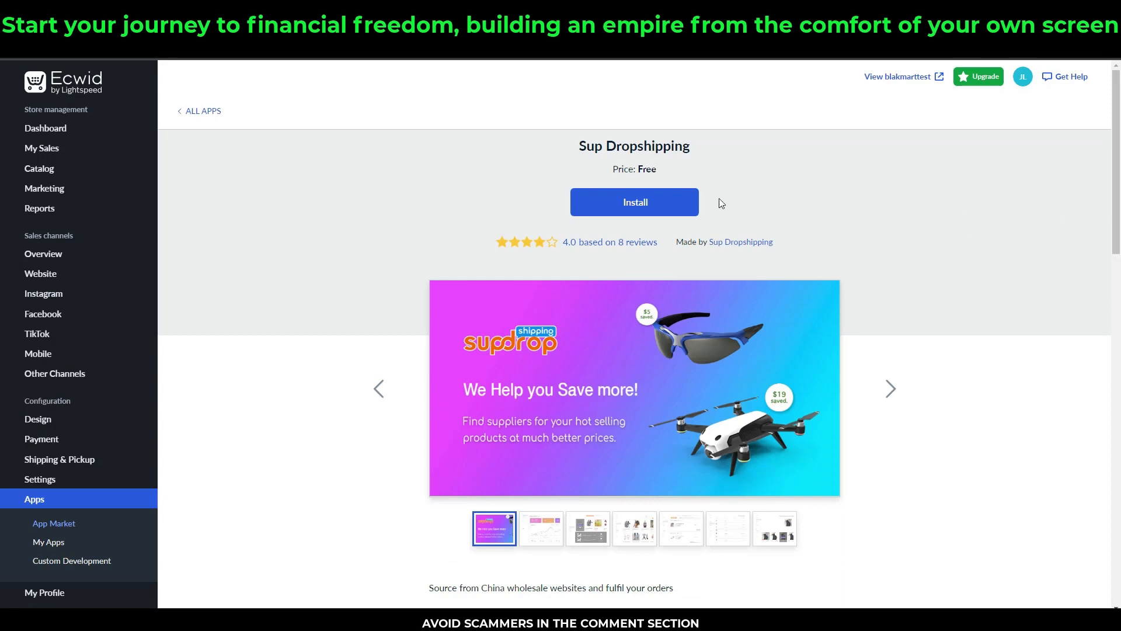
Install the Sup Dropshipping app in the store with the requested permissions and open it.
click(629, 207)
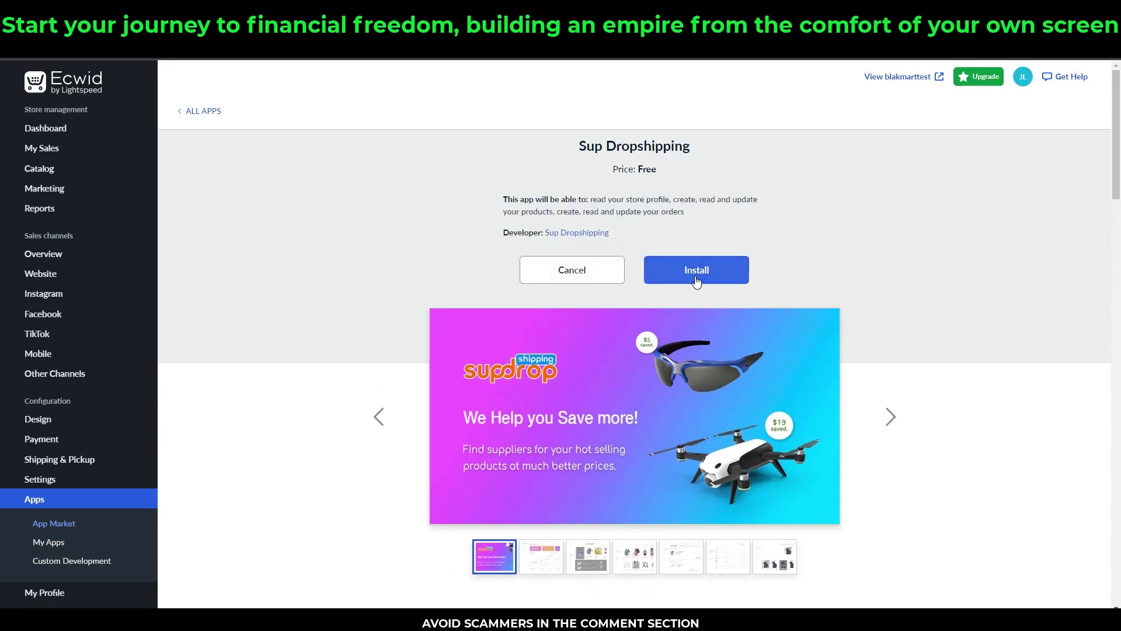
click(696, 281)
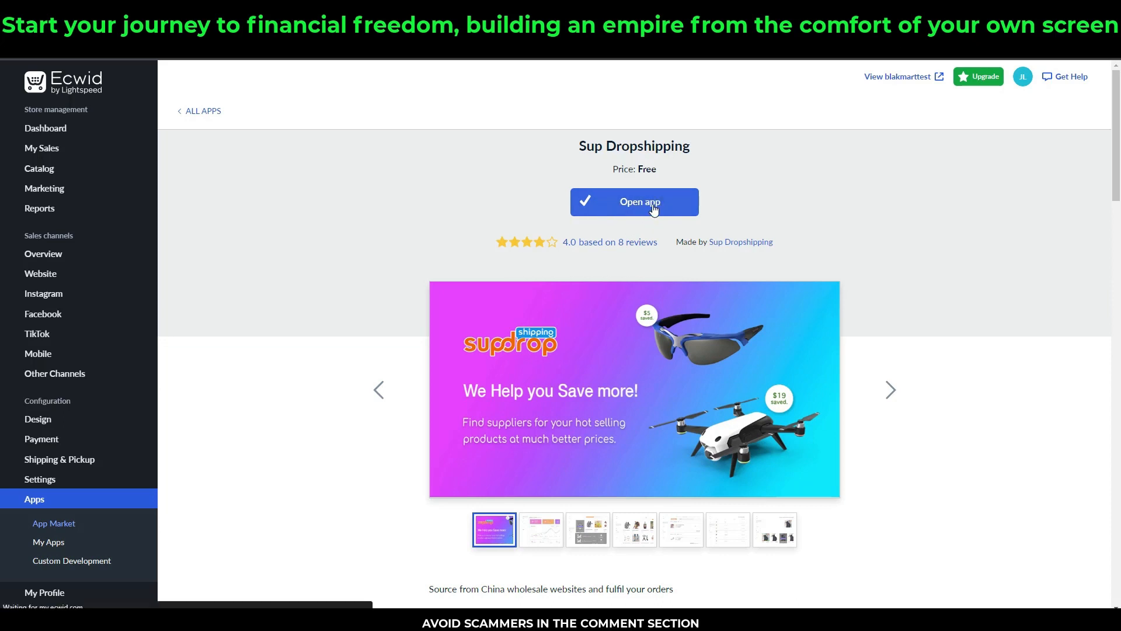
click(624, 211)
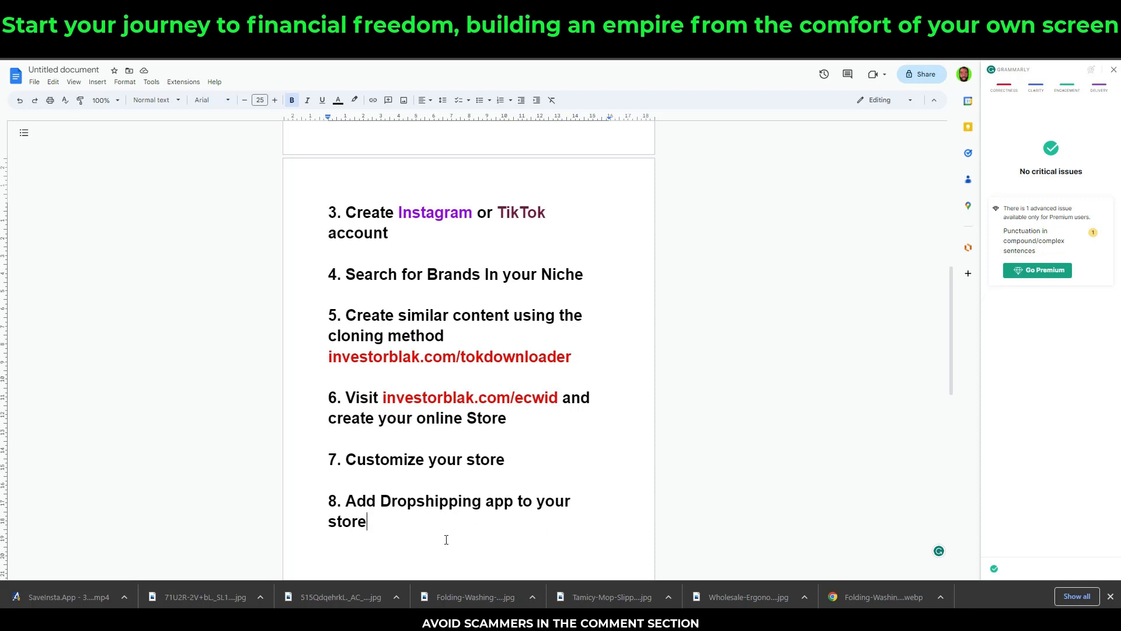
Add the item "9. Add Aliexpress products to your store" at the end of the Google Docs outline.
key(Return)
key(Return)
text(9. Add Aliexpress products to your store)
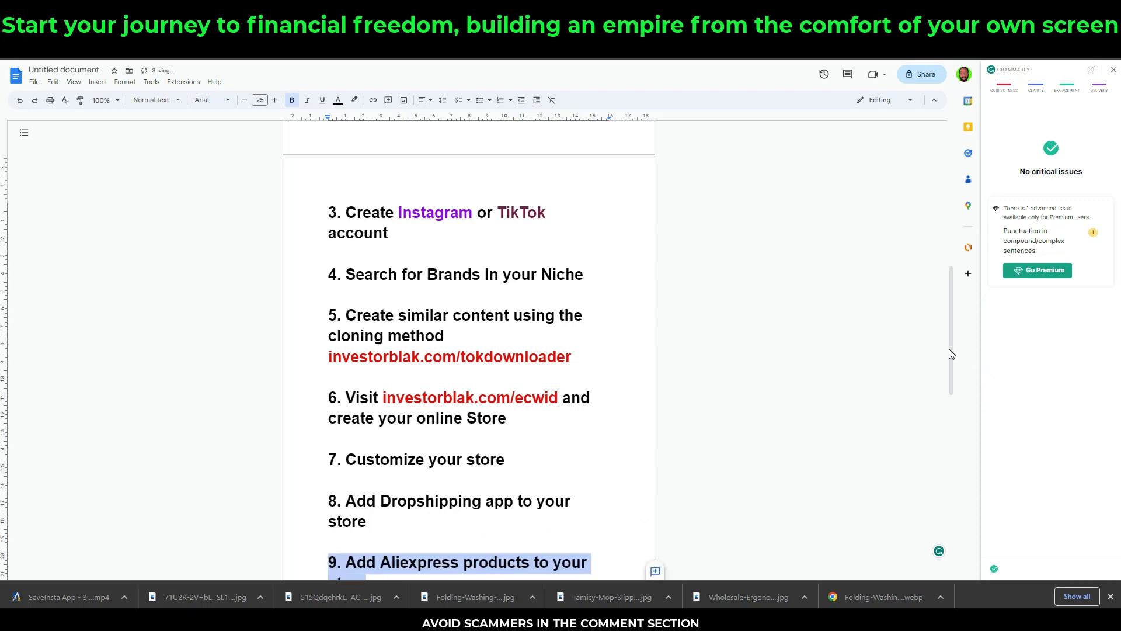
drag(951, 352, 935, 433)
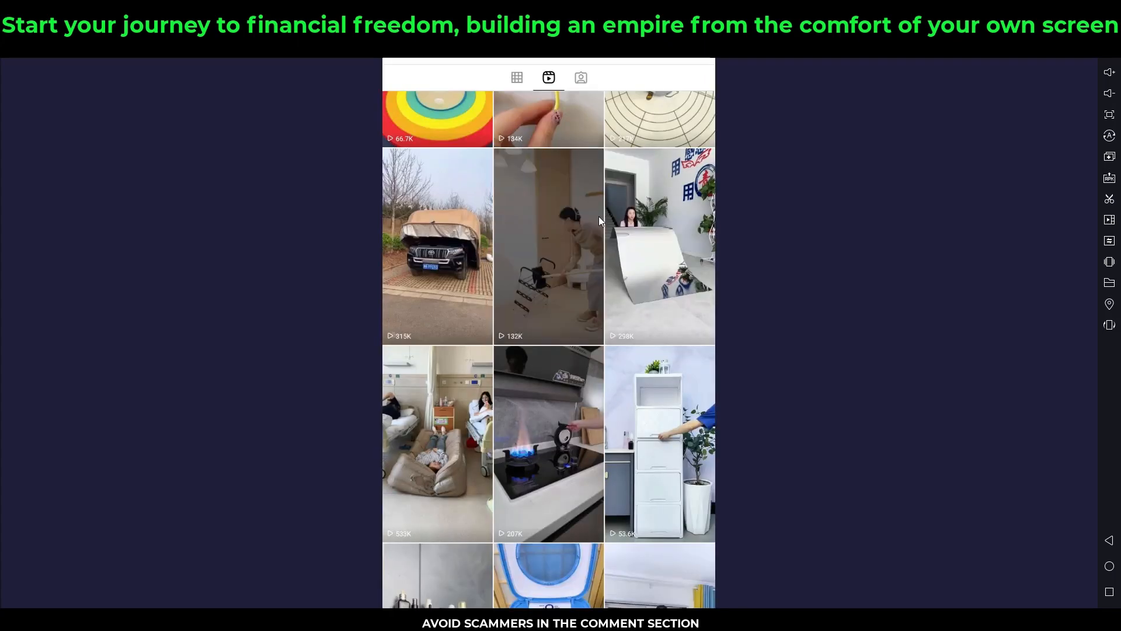
On the Smart Home Gadgets Instagram profile, open the linked kurugadgets.com website and browse its product listings.
drag(598, 216, 569, 464)
drag(550, 256, 533, 440)
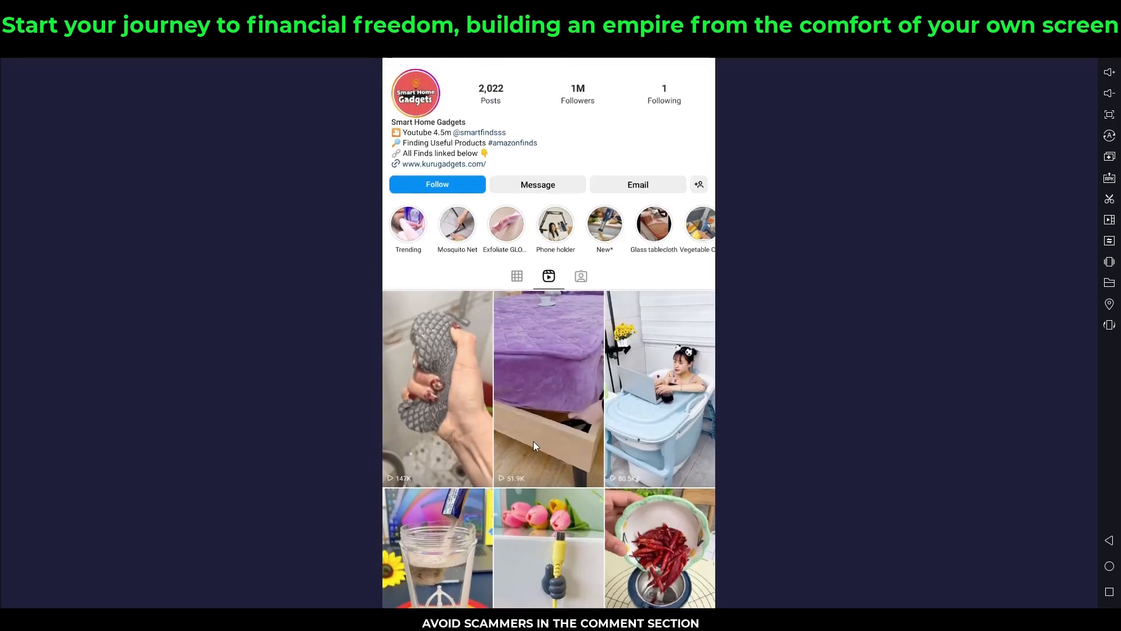
click(436, 166)
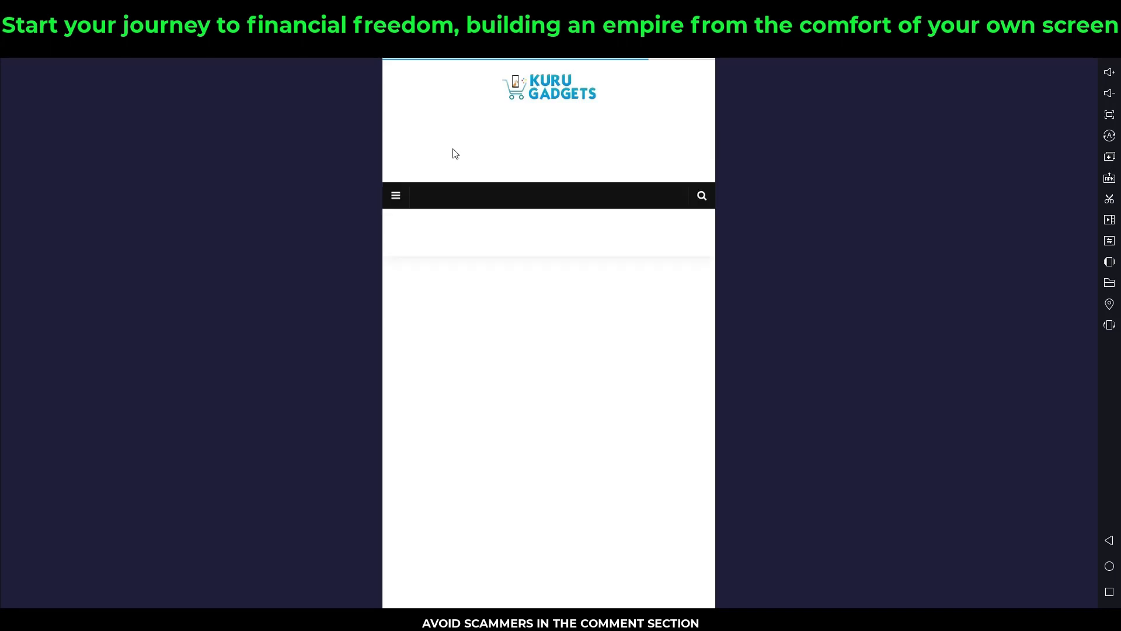
scroll(533, 302, down, 5)
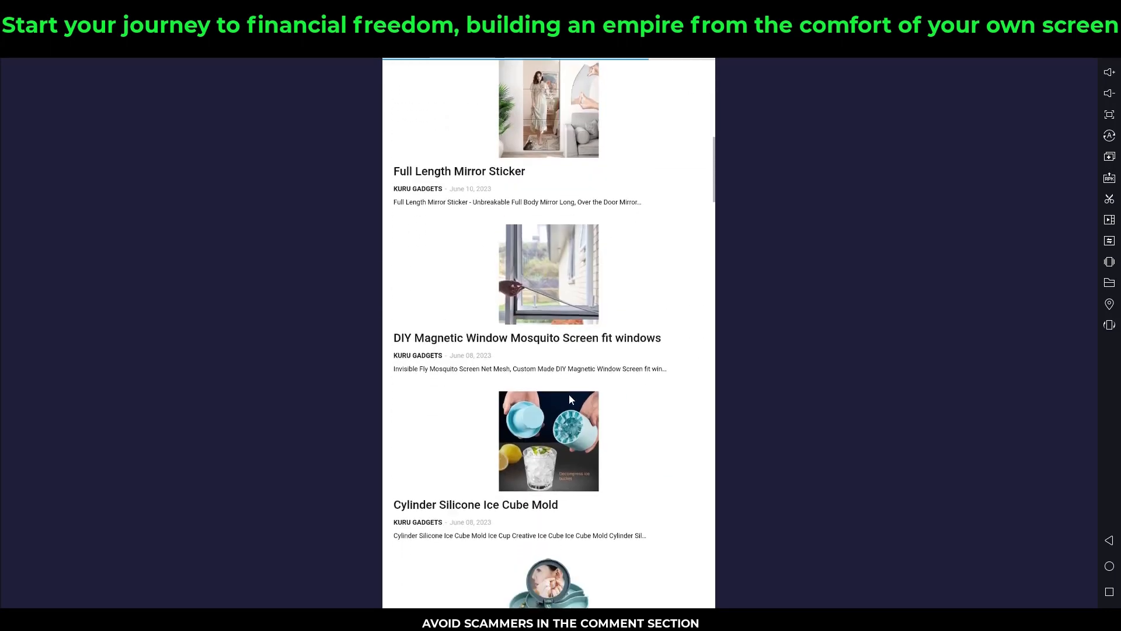
scroll(569, 394, down, 10)
scroll(549, 333, down, 3)
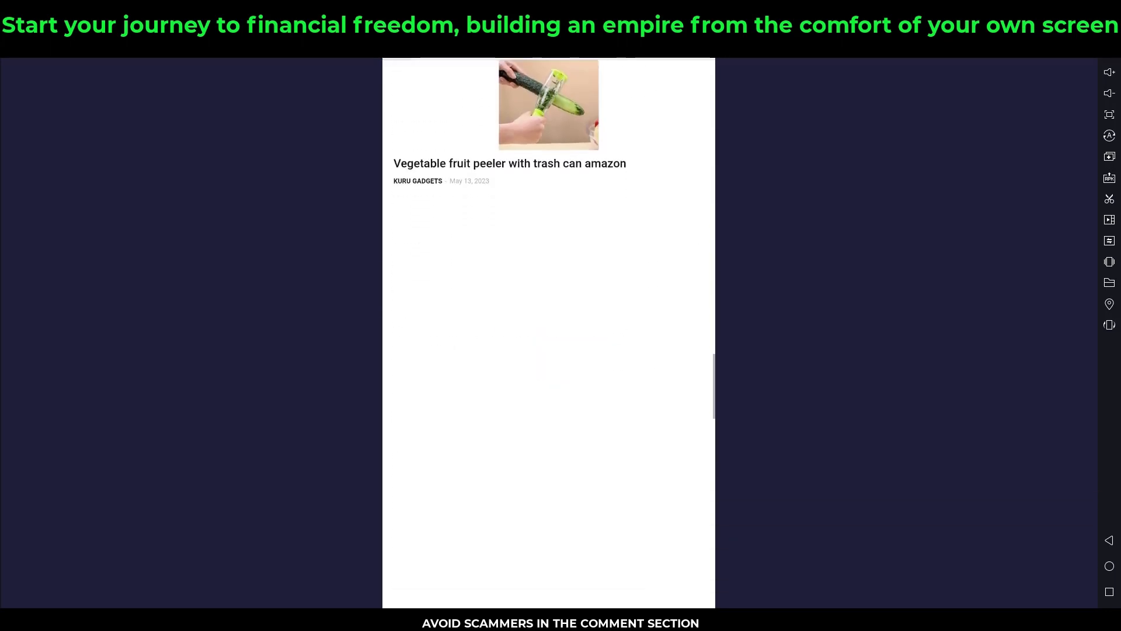
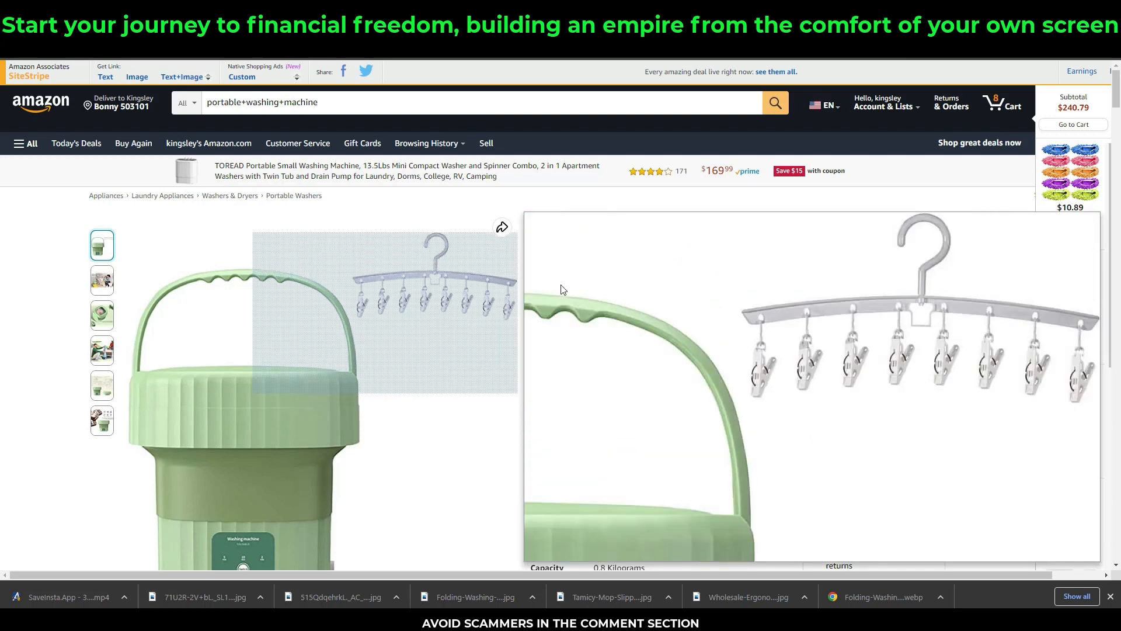
Save the enlarged main image of the green ZNOOOE portable washing machine from Amazon to the Desktop as a JPEG.
mouse_move(1118, 101)
mouse_down()
mouse_move(1119, 117)
mouse_move(1120, 105)
mouse_up()
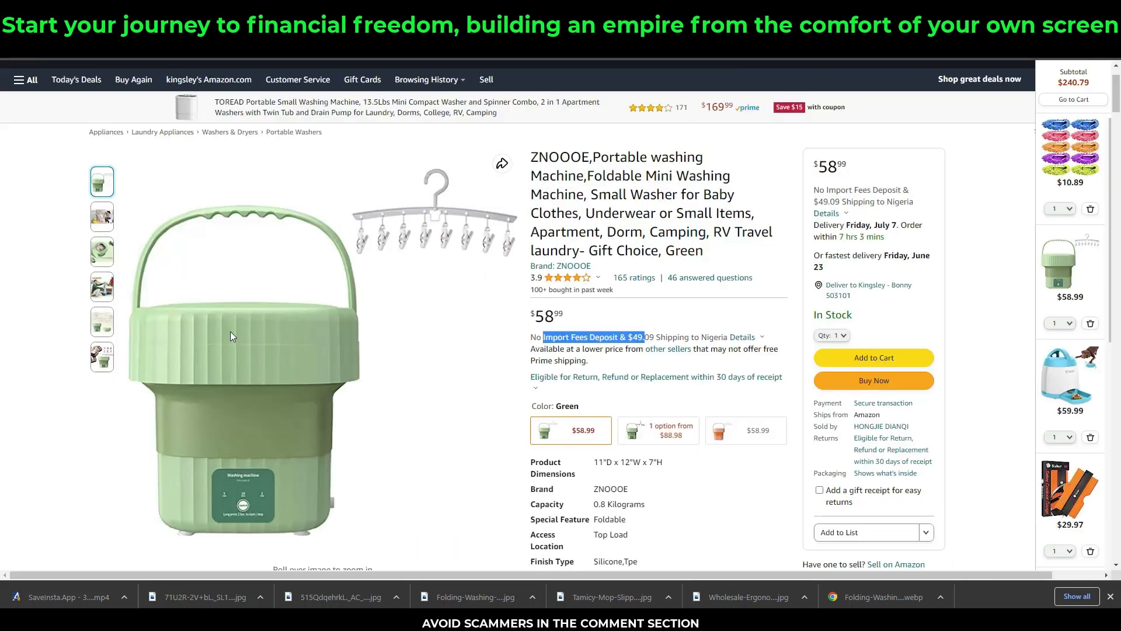
click(232, 338)
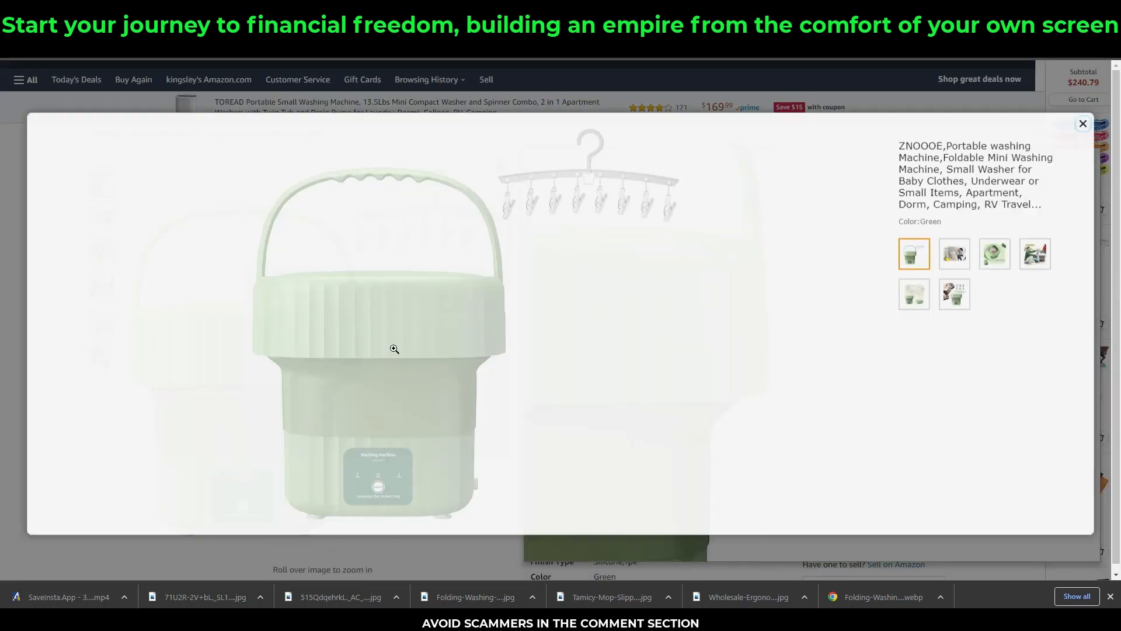
right_click(400, 314)
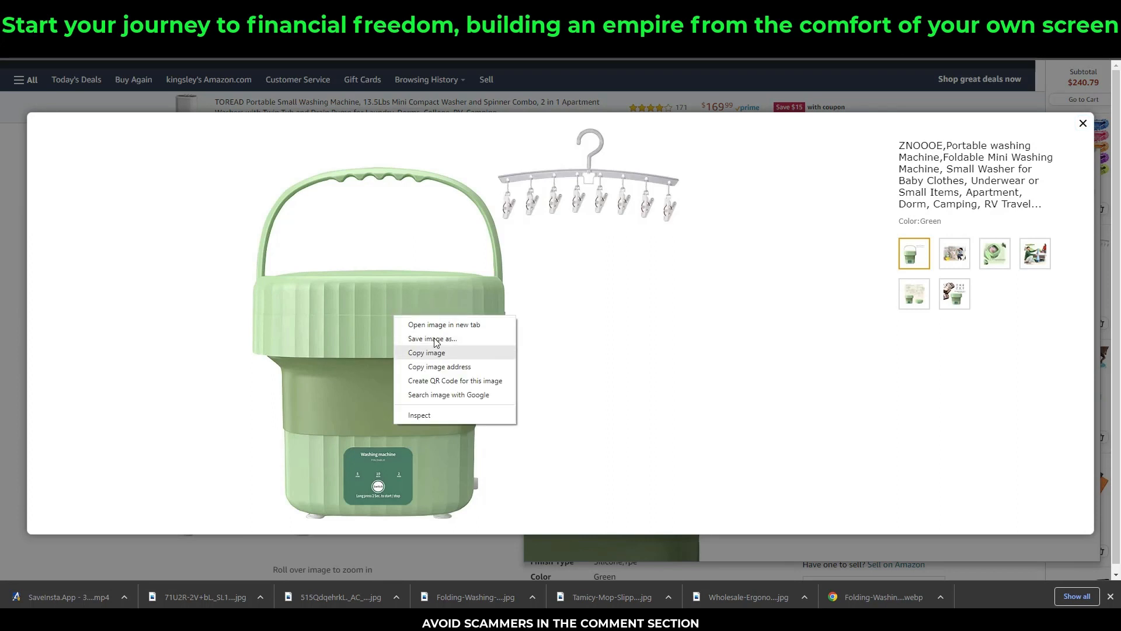
click(435, 343)
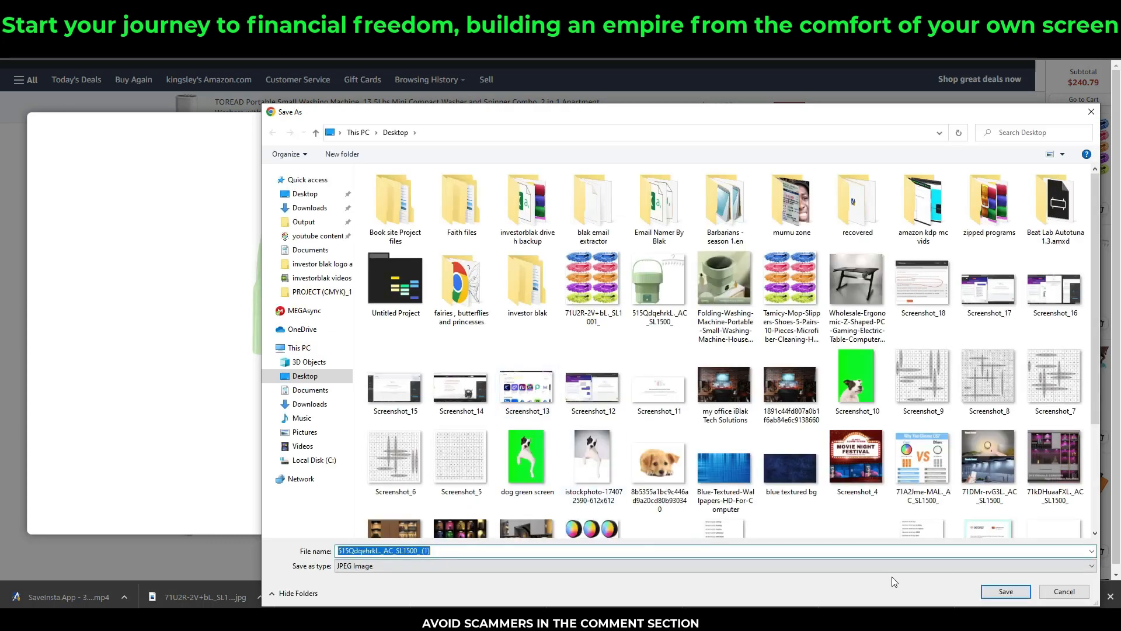
click(1011, 597)
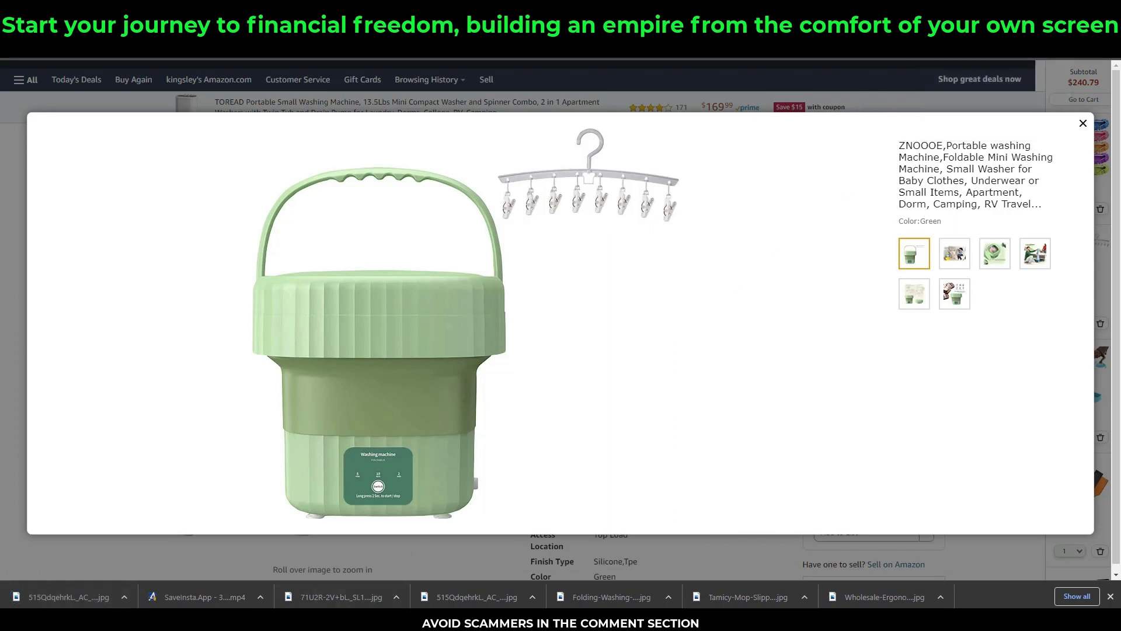
In the Chrome window with the Amazon pages, show the downloaded washing machine image in its folder.
mouse_move(290, 620)
click(354, 576)
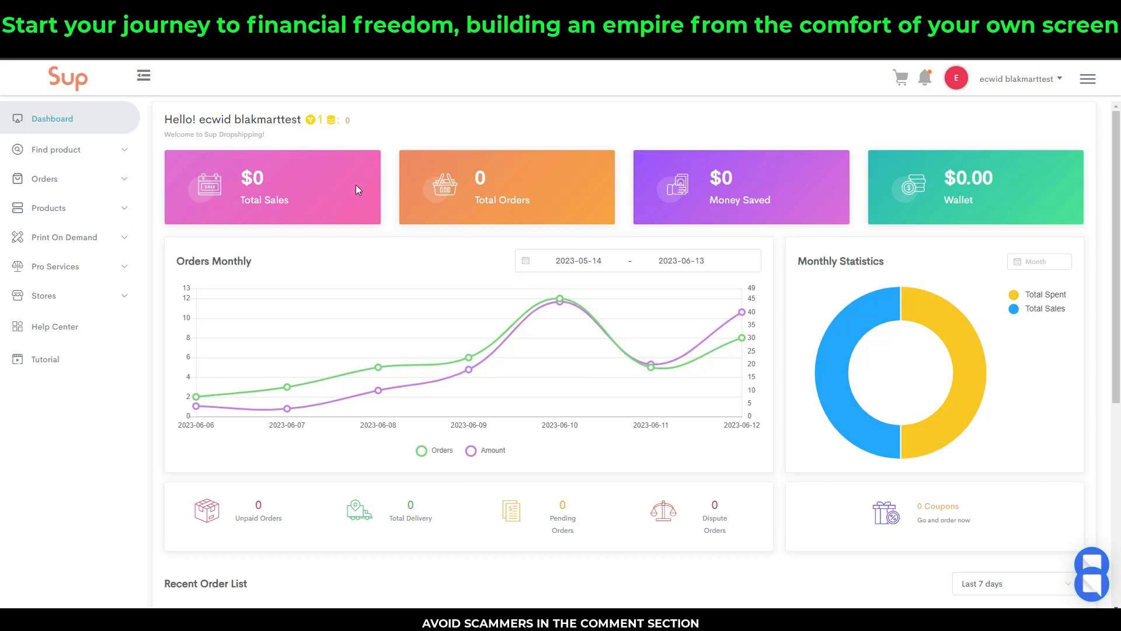
mouse_move(204, 620)
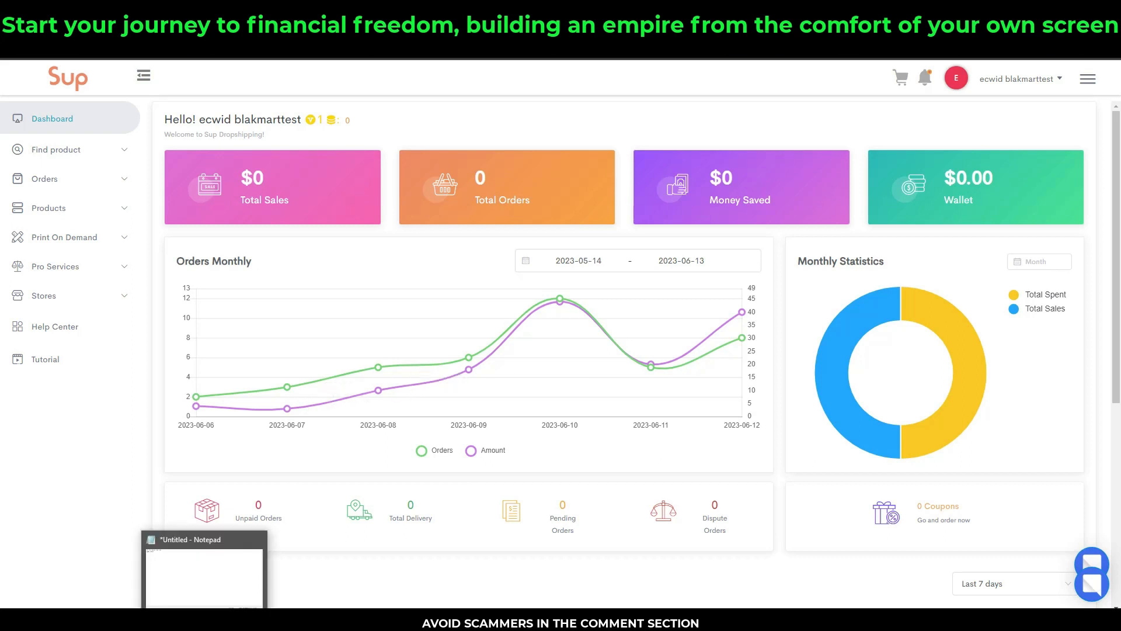
mouse_move(291, 620)
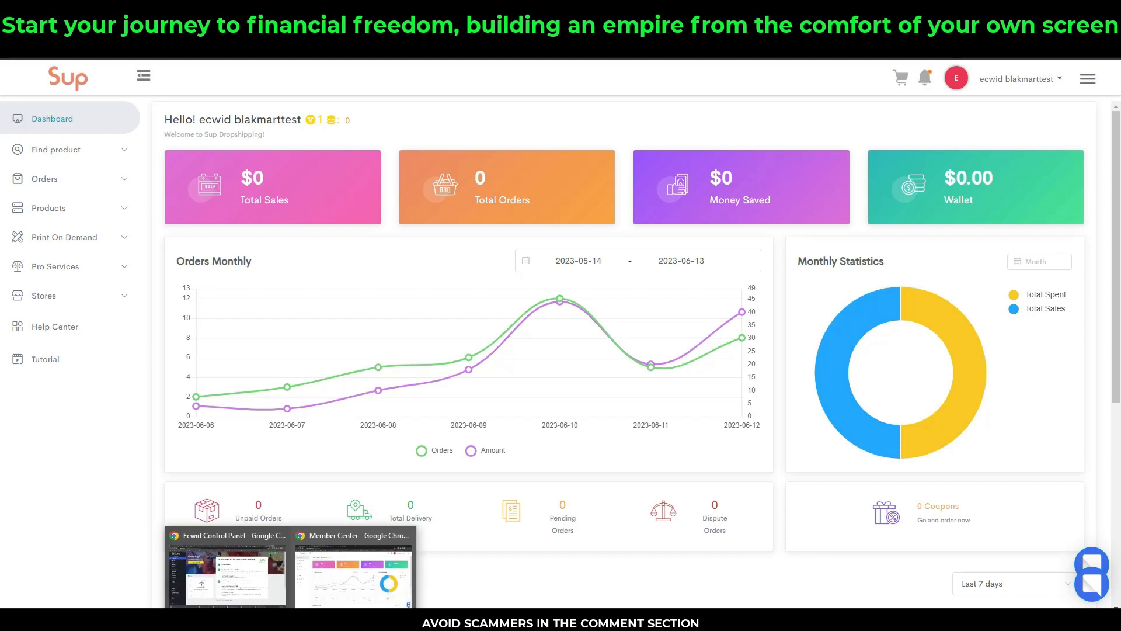
click(238, 576)
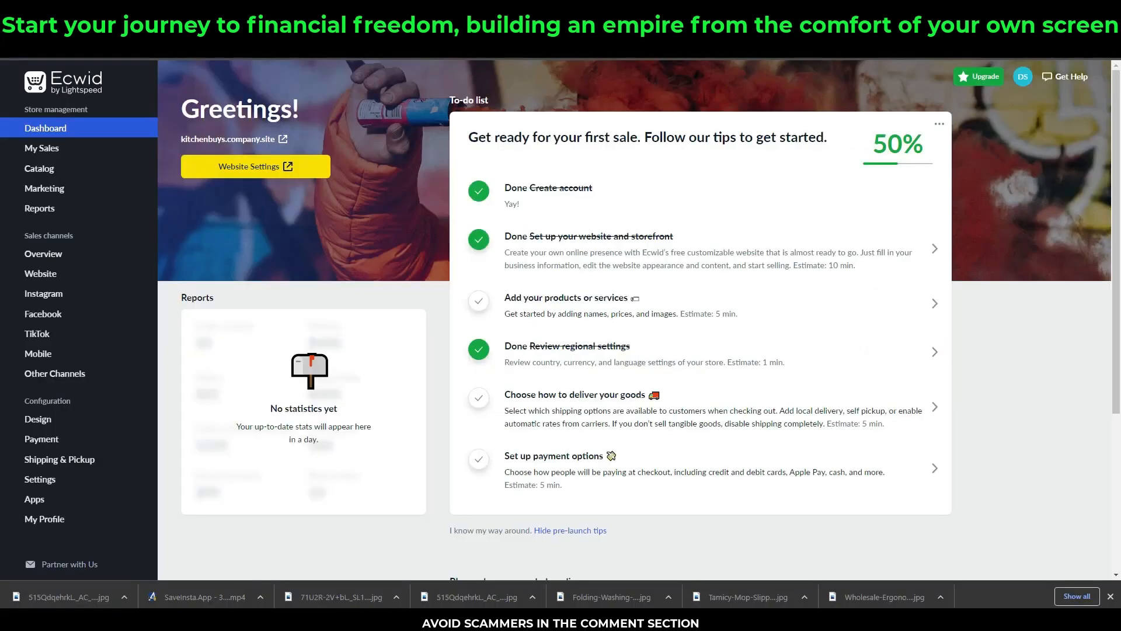
key(ctrl+Tab)
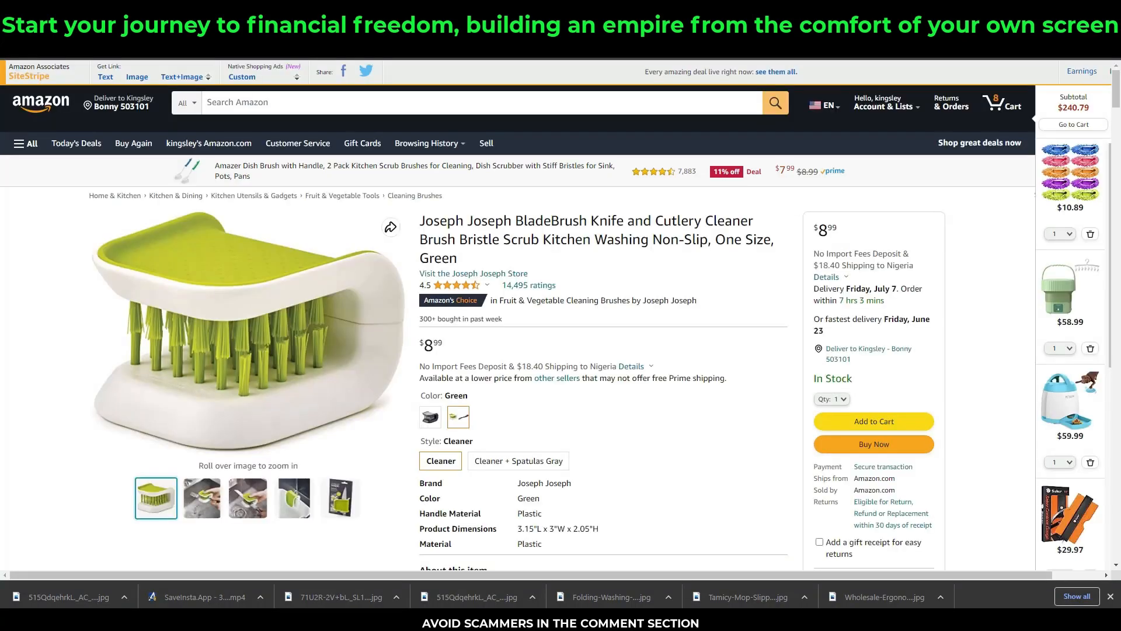
click(124, 597)
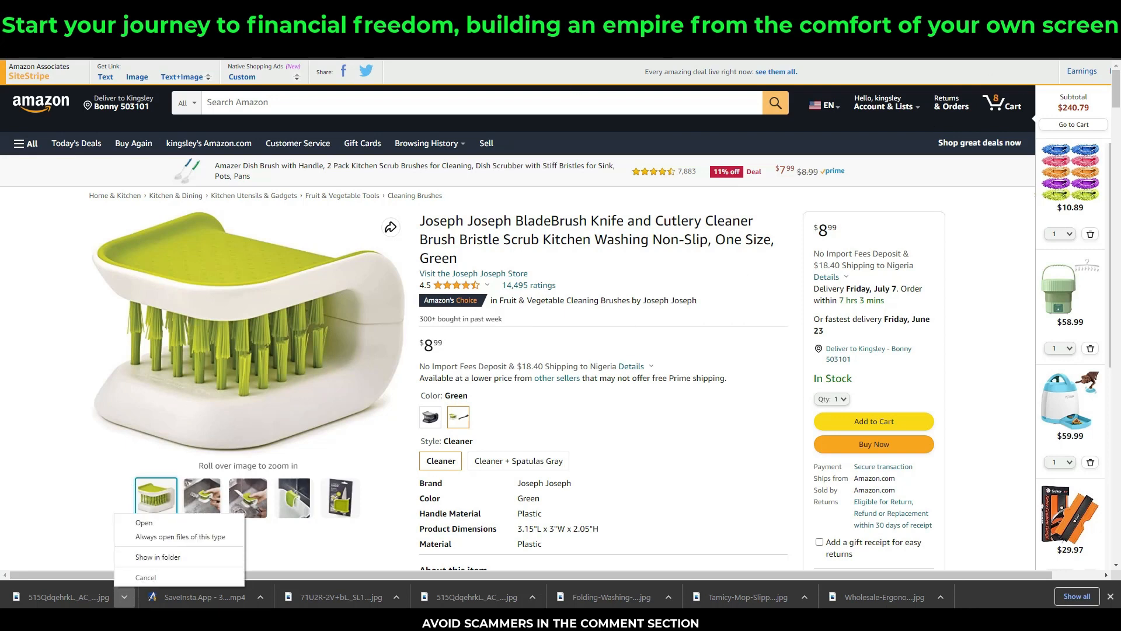
Switch to Sup Dropshipping and start a new product sourcing request from the Sourcing Results page.
mouse_move(292, 619)
click(367, 569)
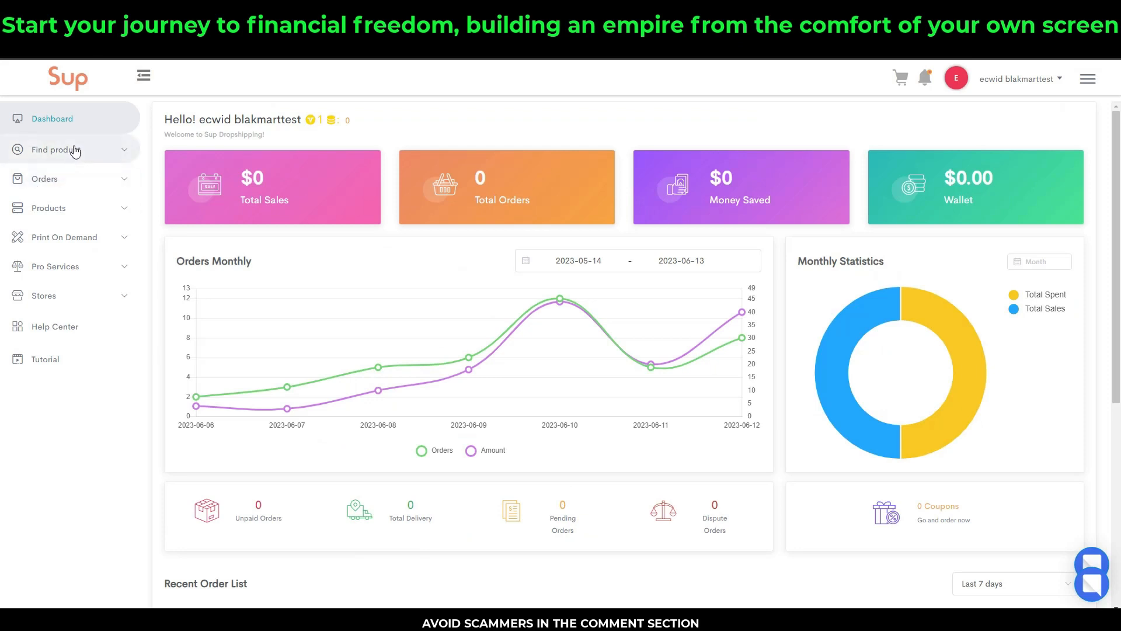
click(76, 151)
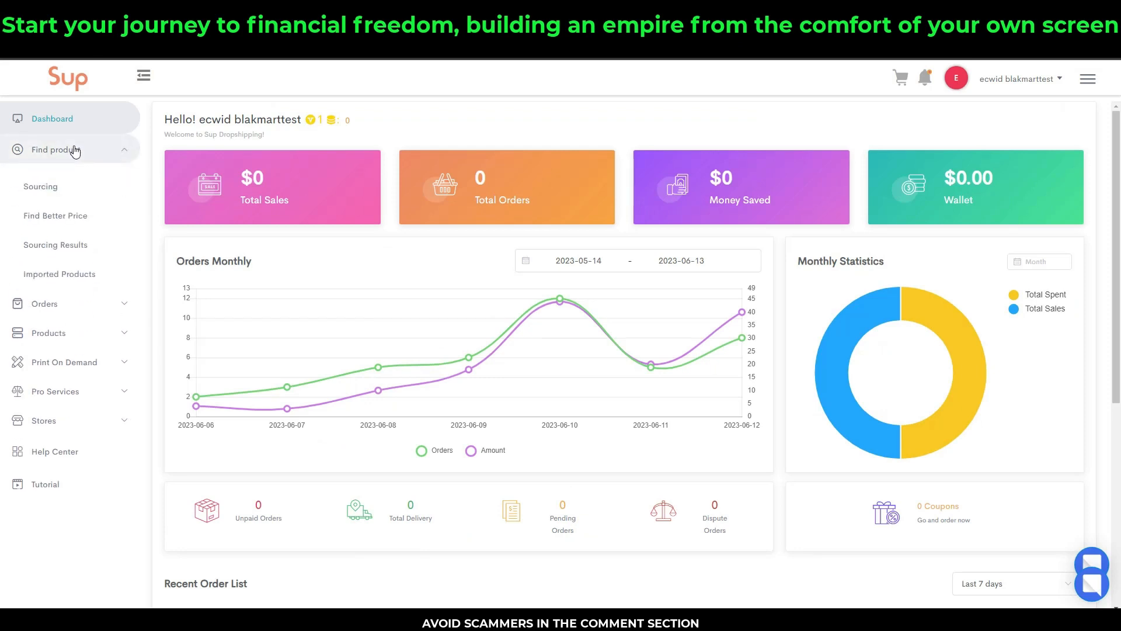
click(43, 251)
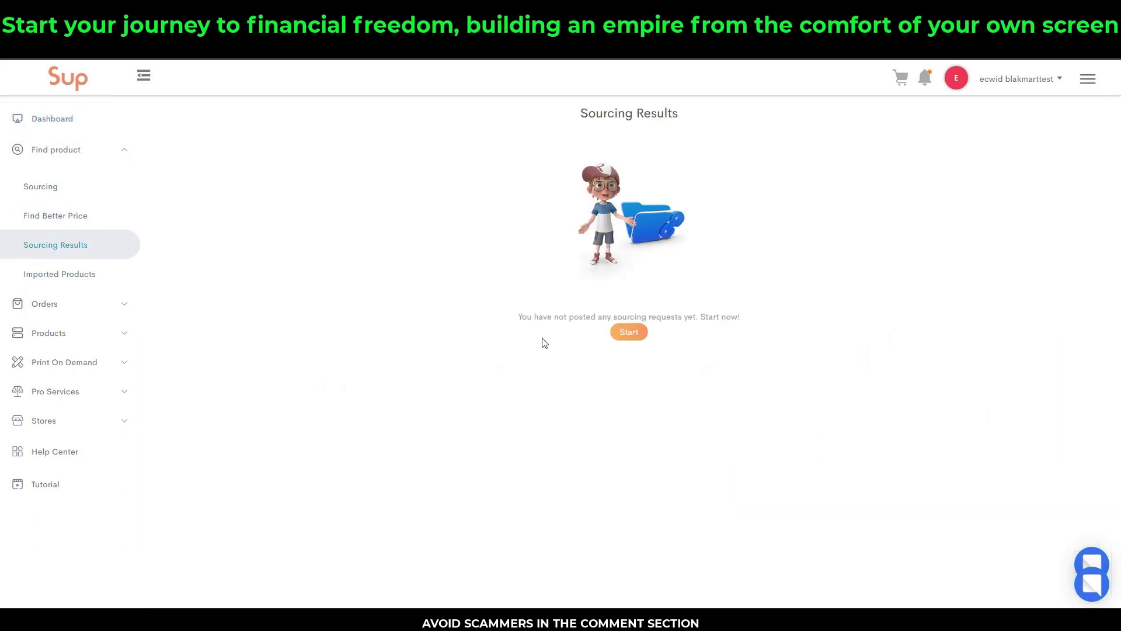
click(630, 332)
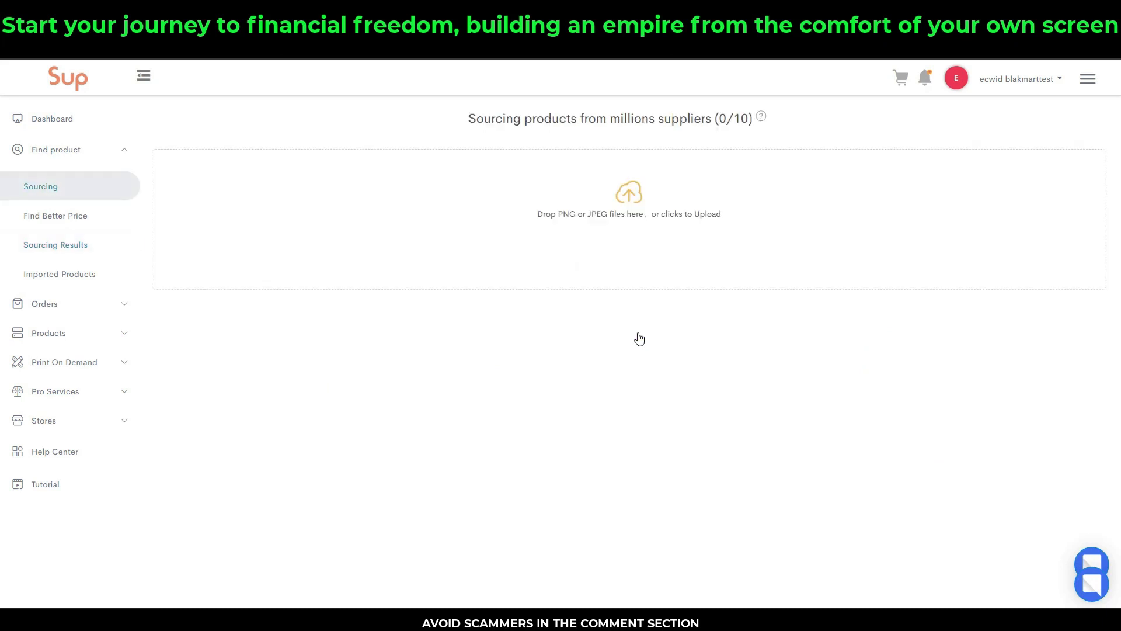
drag(734, 118, 750, 116)
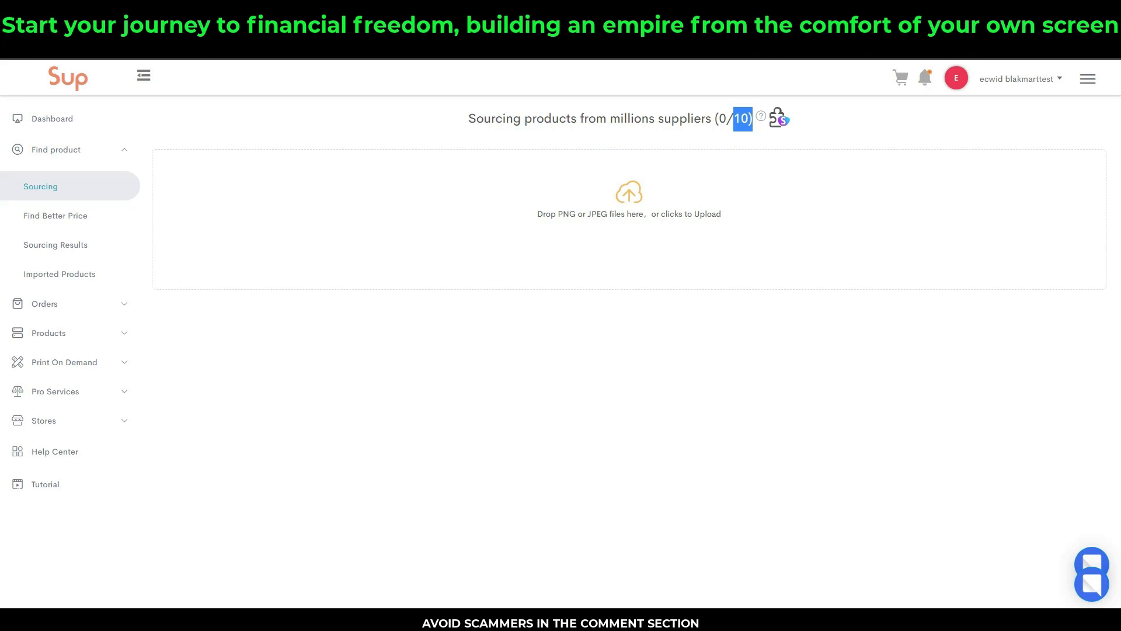
Upload the washing machine image "515QdqehrkL._AC_SL1500_ (1)" from the Desktop folder to search Sup's suppliers.
mouse_move(129, 620)
click(278, 575)
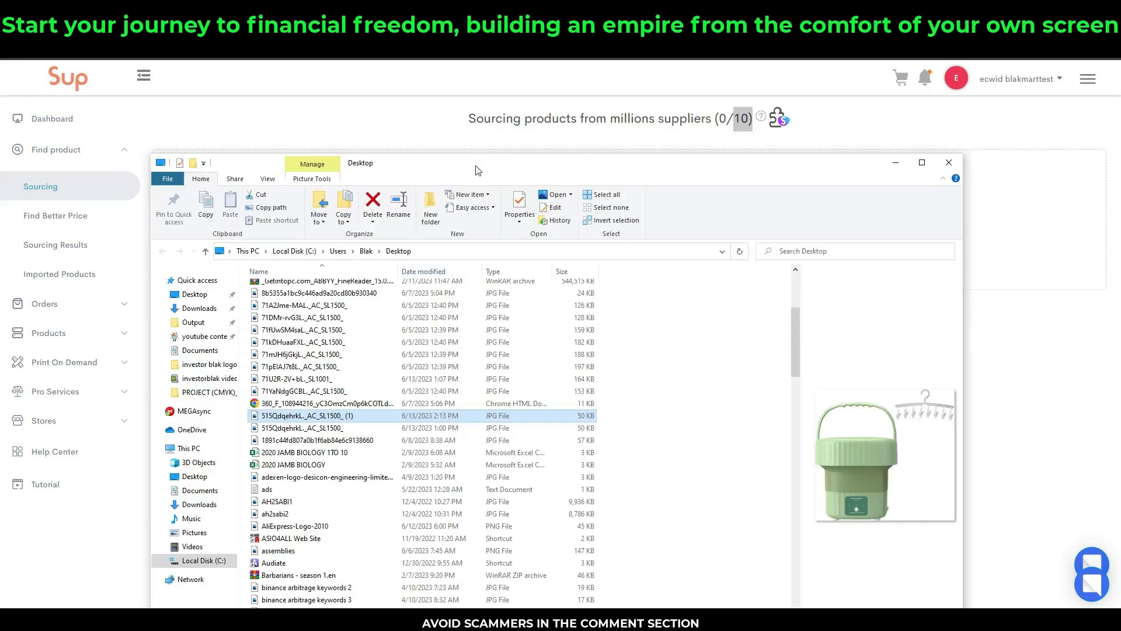
drag(476, 167, 681, 209)
drag(504, 458, 233, 224)
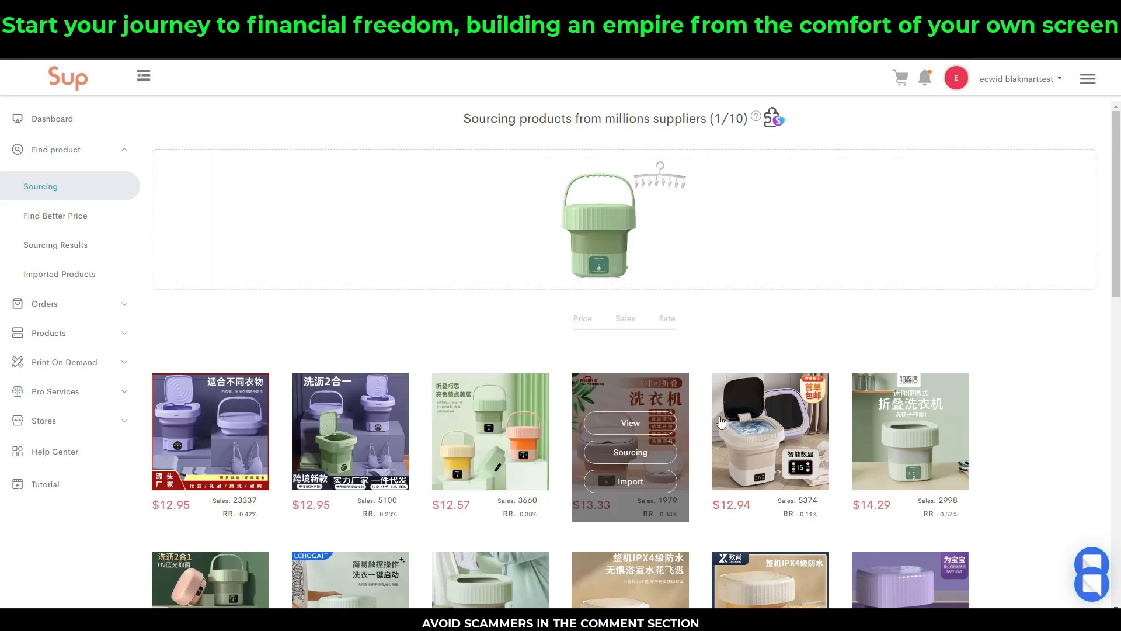
Look through the matching washing machines and sort them by price.
scroll(642, 380, down, 4)
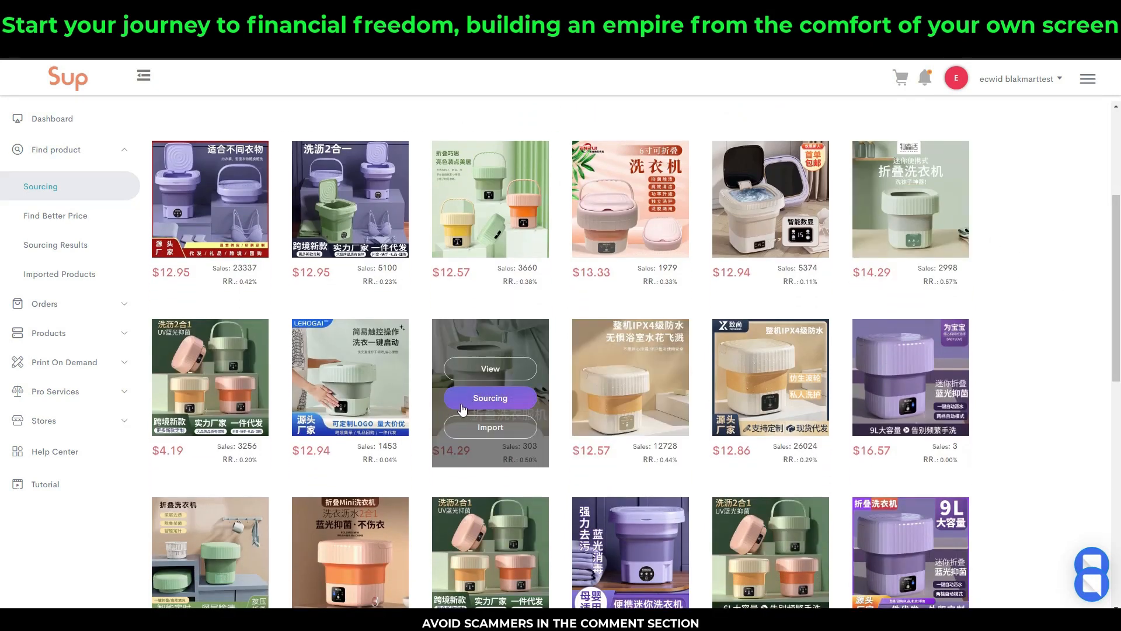
click(463, 407)
scroll(548, 362, up, 4)
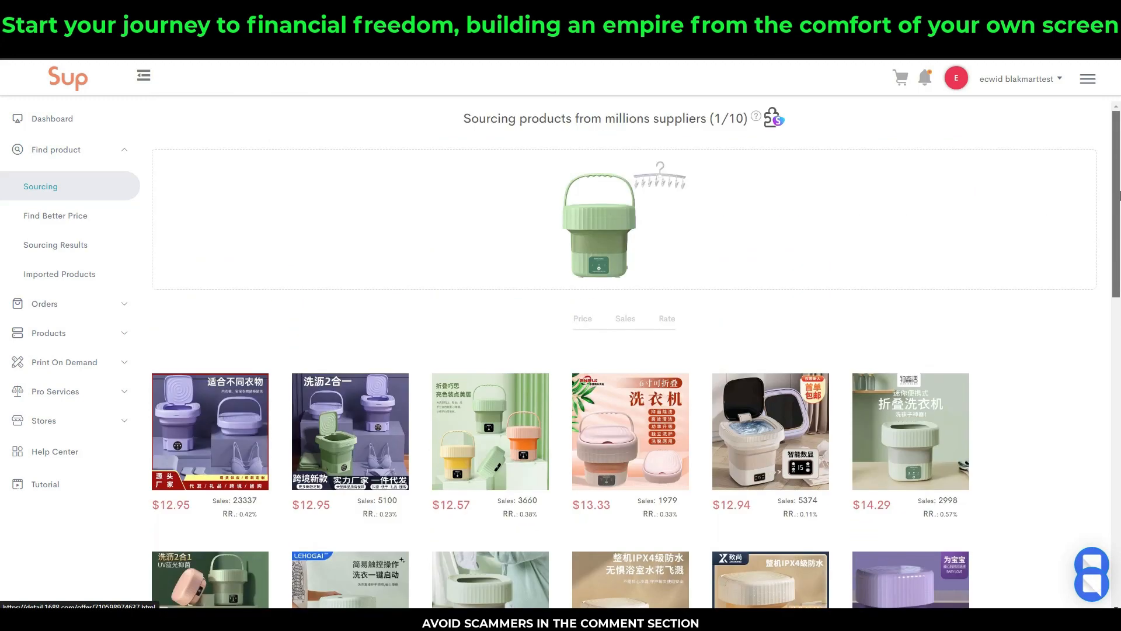
click(582, 320)
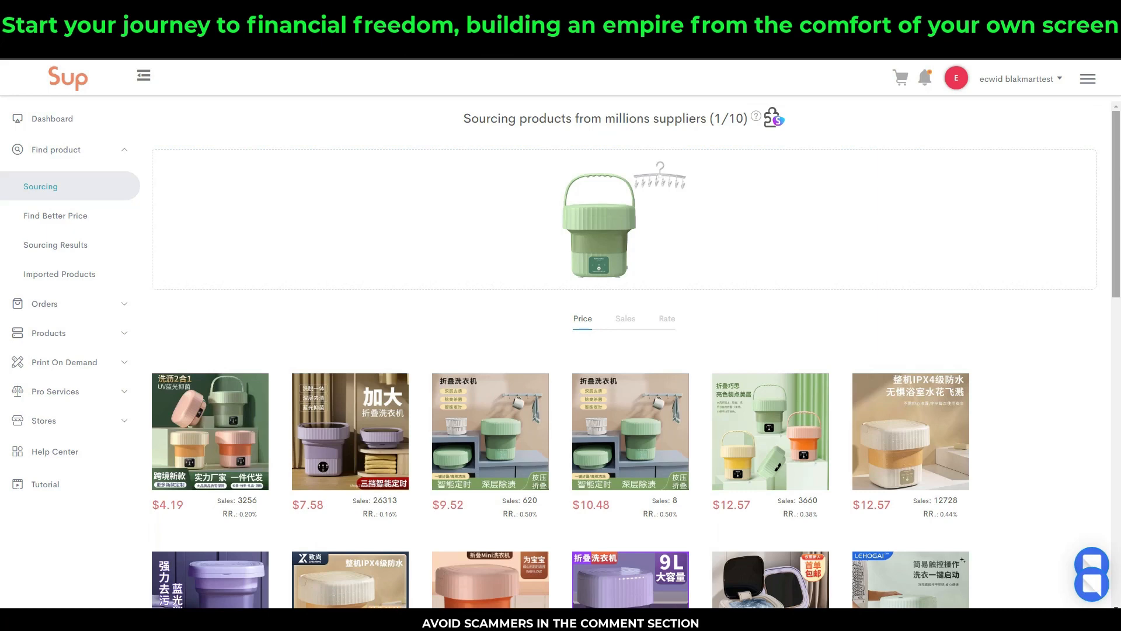
drag(1119, 170, 1118, 348)
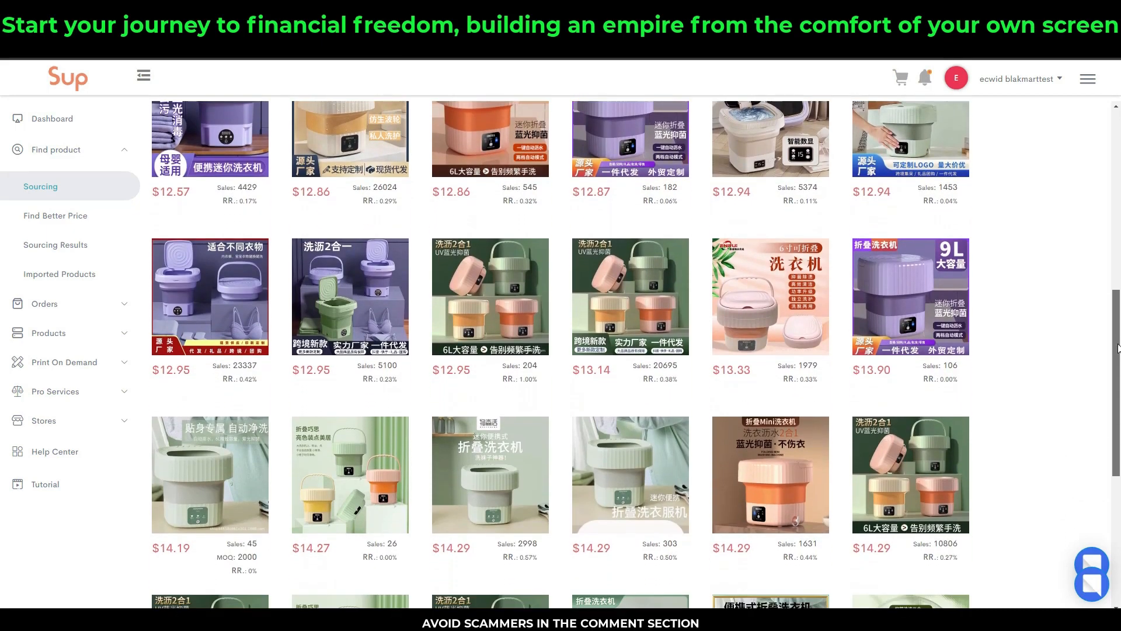
Import the folding washing machine listed at $14.19 from the sourcing results.
mouse_move(239, 509)
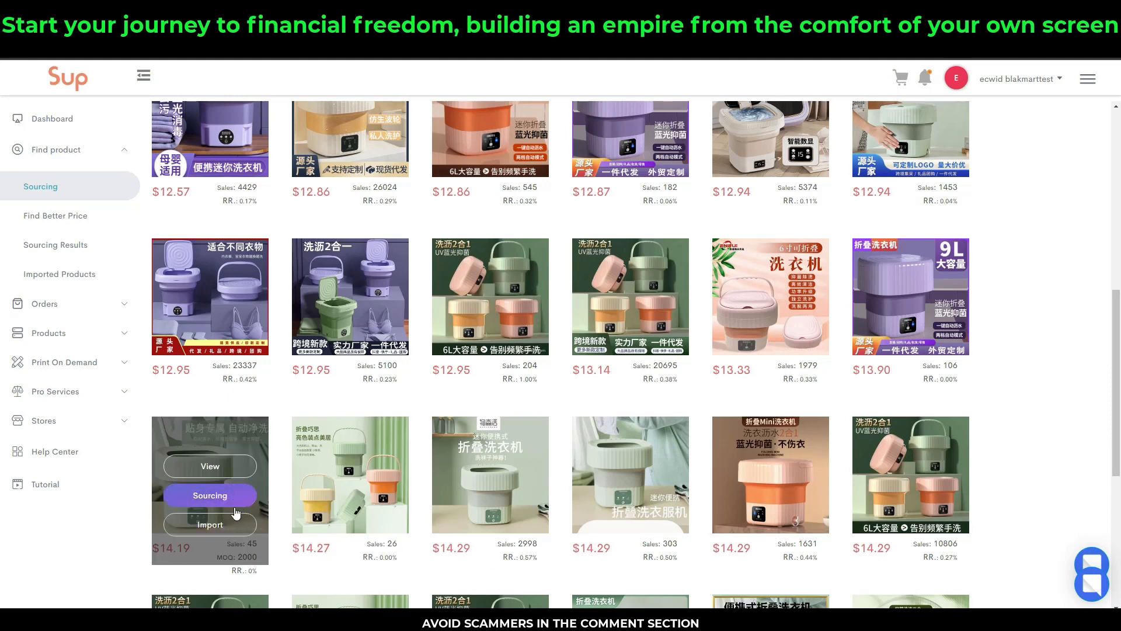
click(211, 525)
click(590, 365)
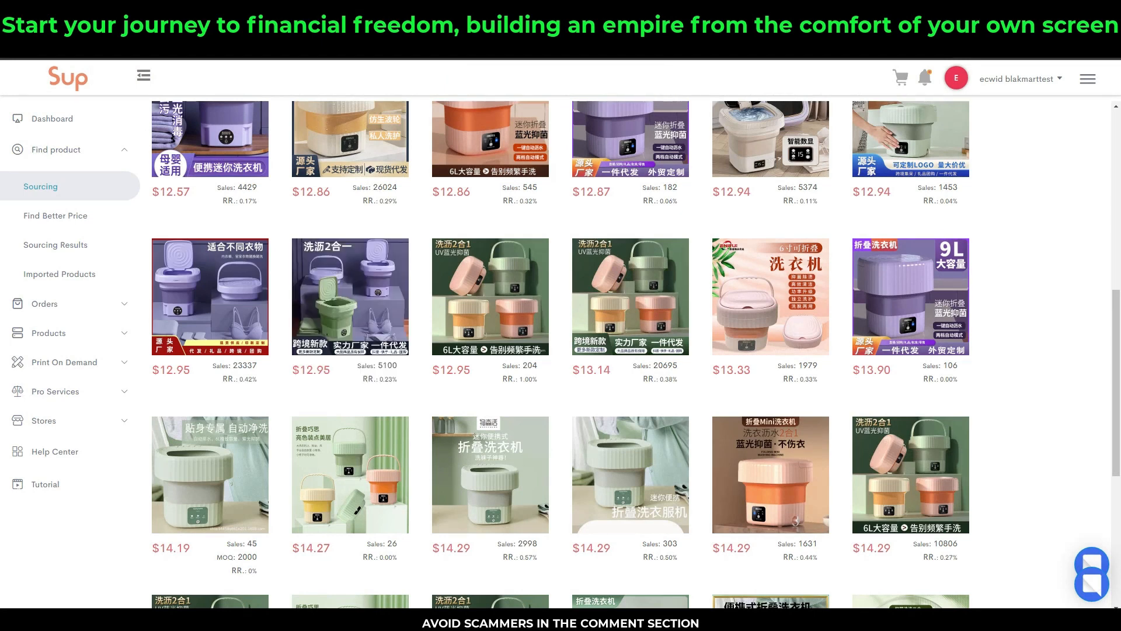
Switch back to the Amazon page of the green Joseph Joseph BladeBrush cutlery cleaner.
mouse_move(290, 620)
click(261, 582)
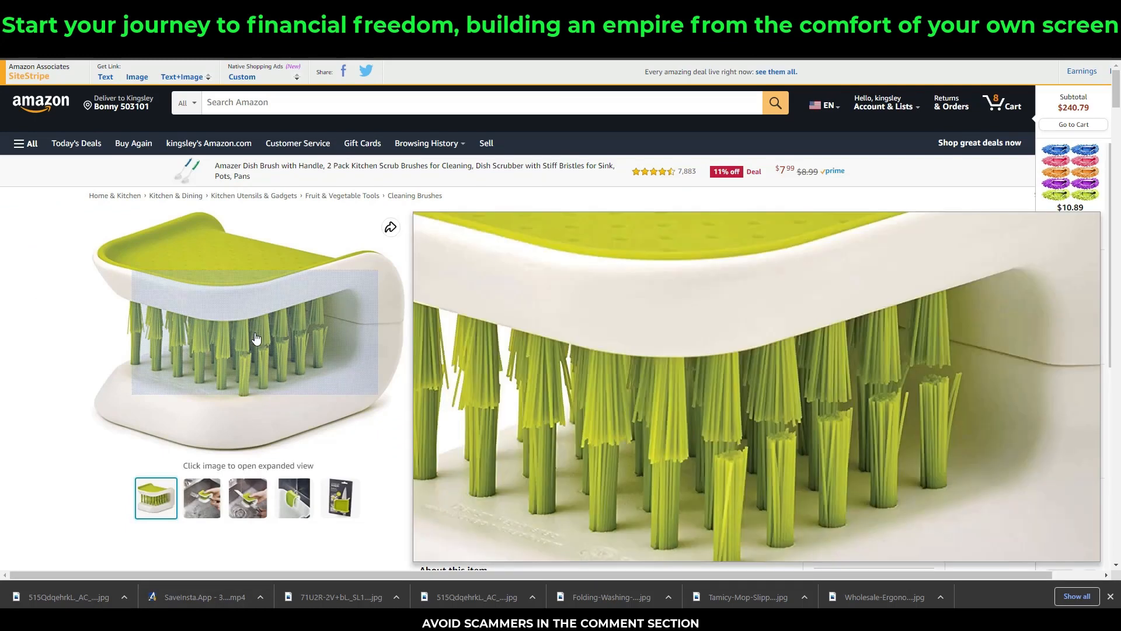
right_click(255, 333)
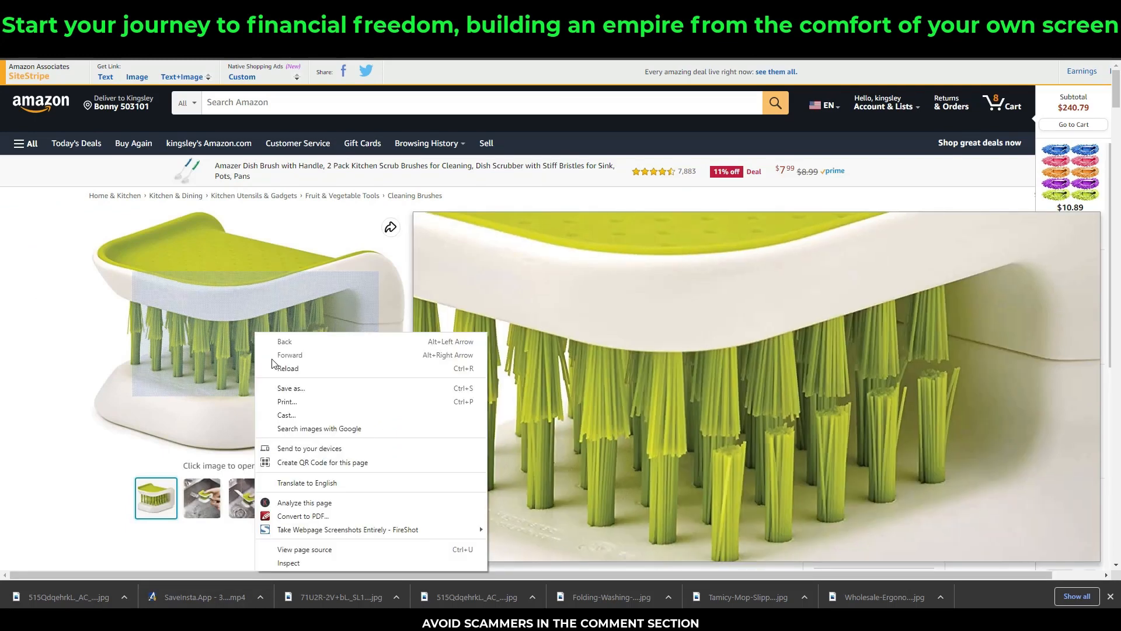
click(313, 390)
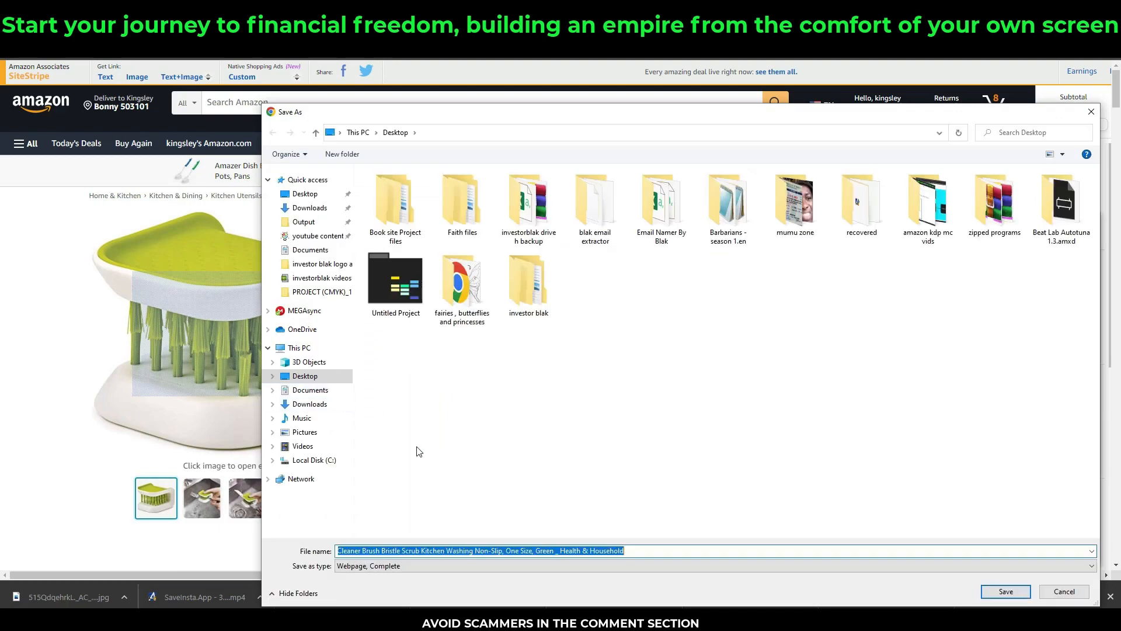
click(1090, 112)
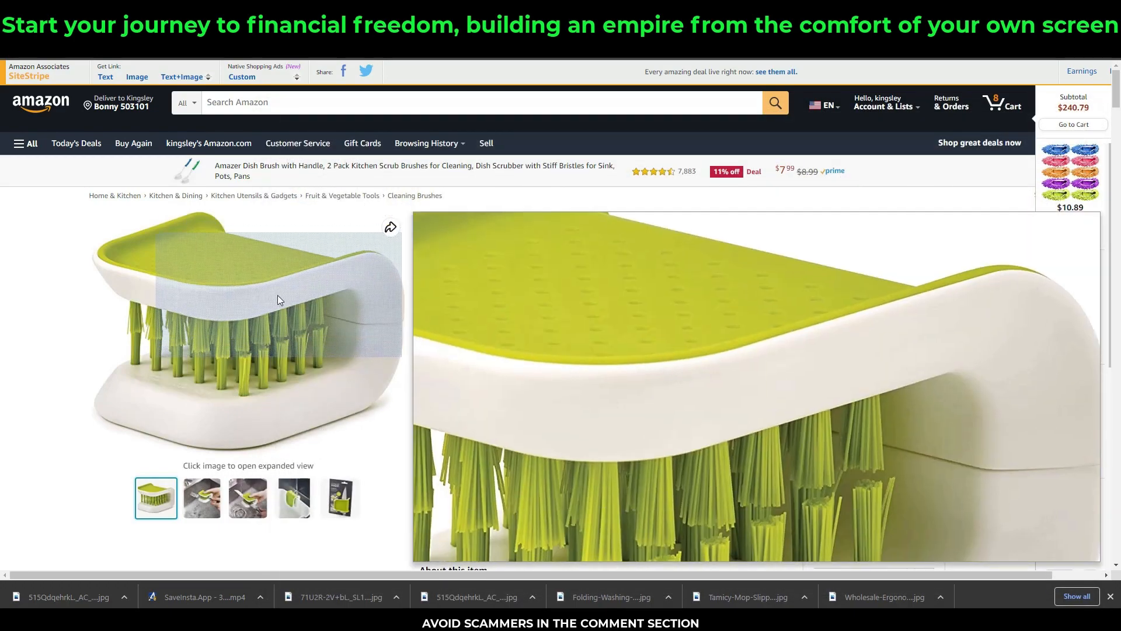
Open the BladeBrush's main image in the expanded view and save it to the Desktop as a JPEG.
click(284, 345)
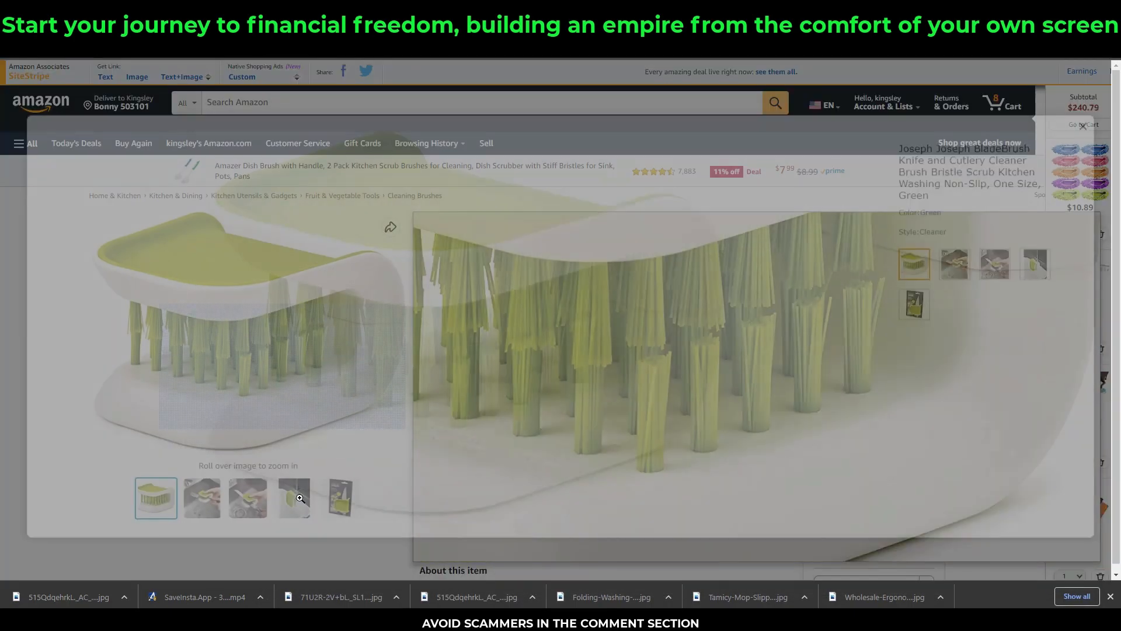
right_click(390, 315)
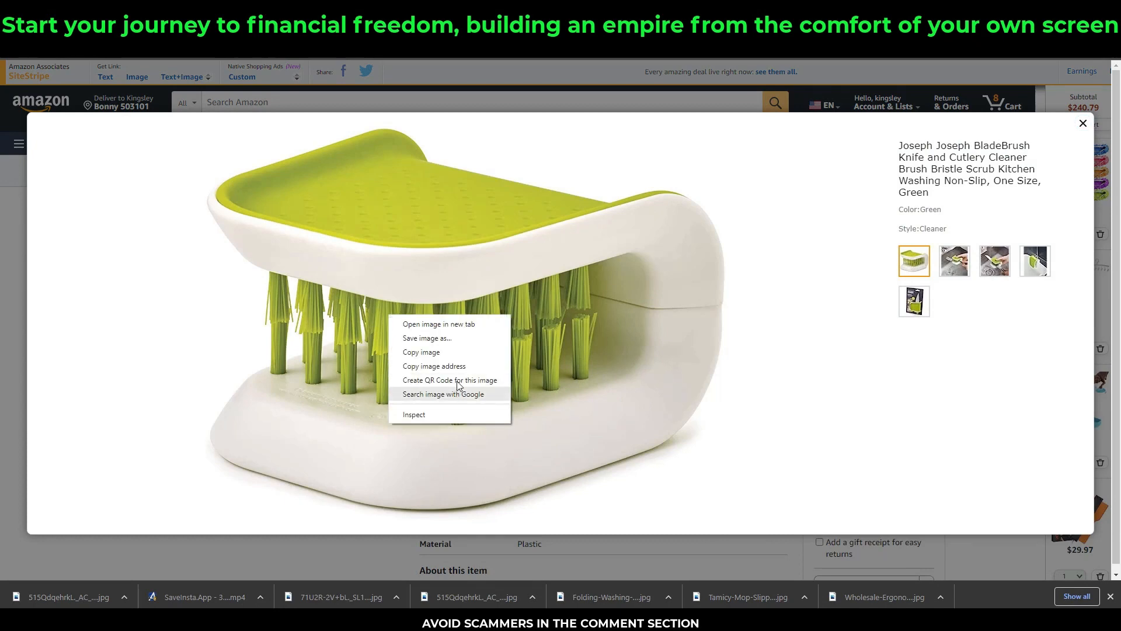
click(450, 338)
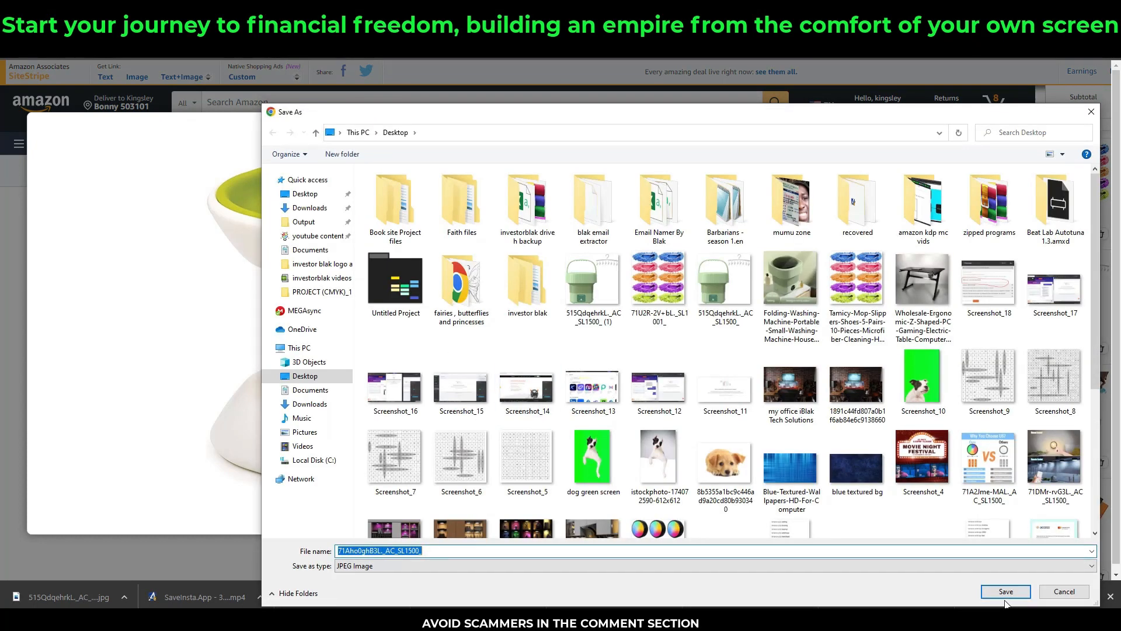
click(1004, 592)
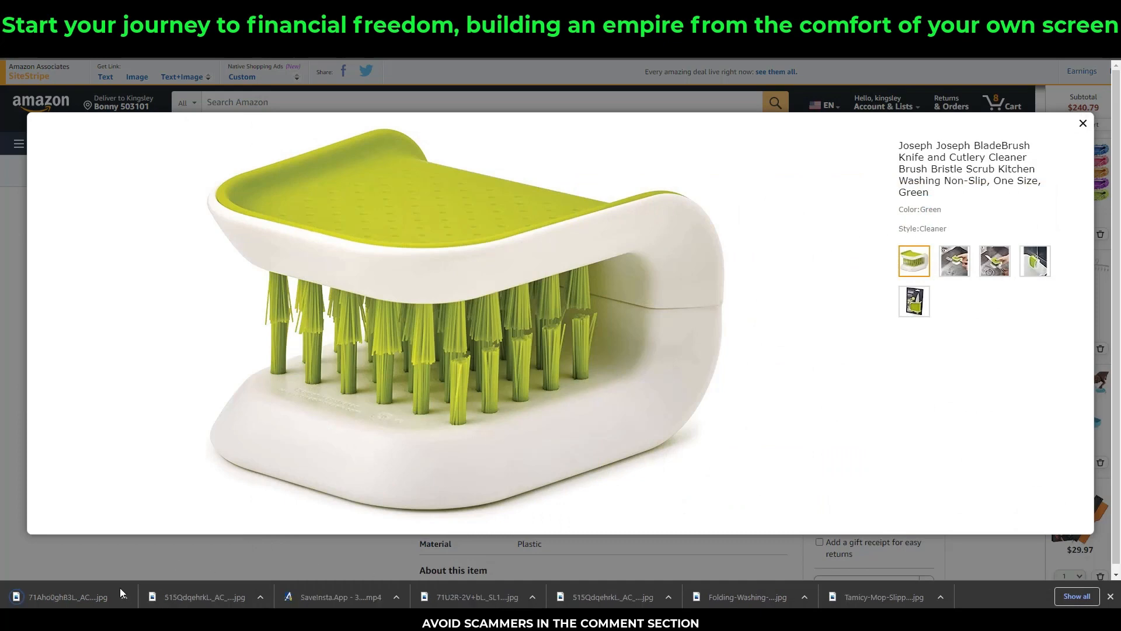
Run an image search in Sup's sourcing page with the saved BladeBrush picture from the Desktop folder.
click(124, 598)
click(156, 558)
click(333, 583)
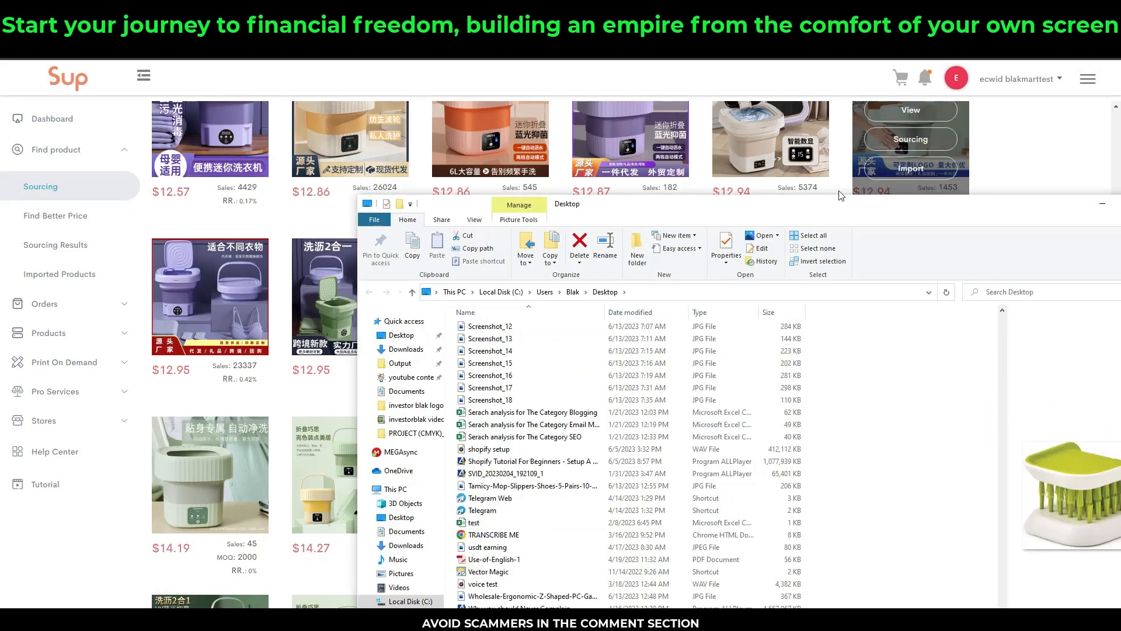
click(1119, 155)
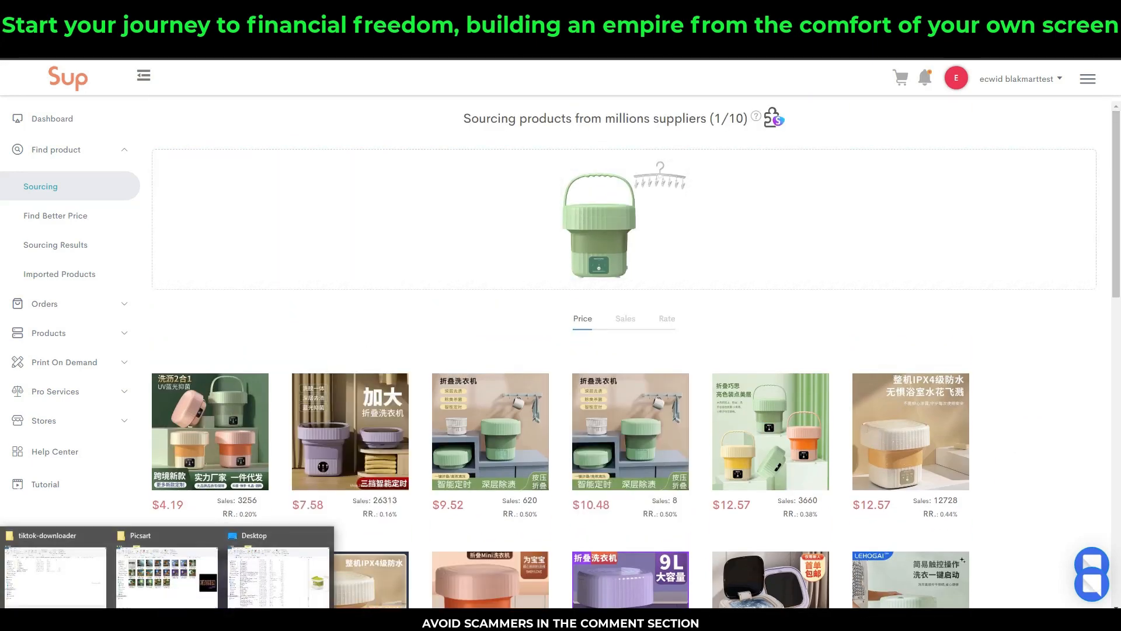
click(263, 585)
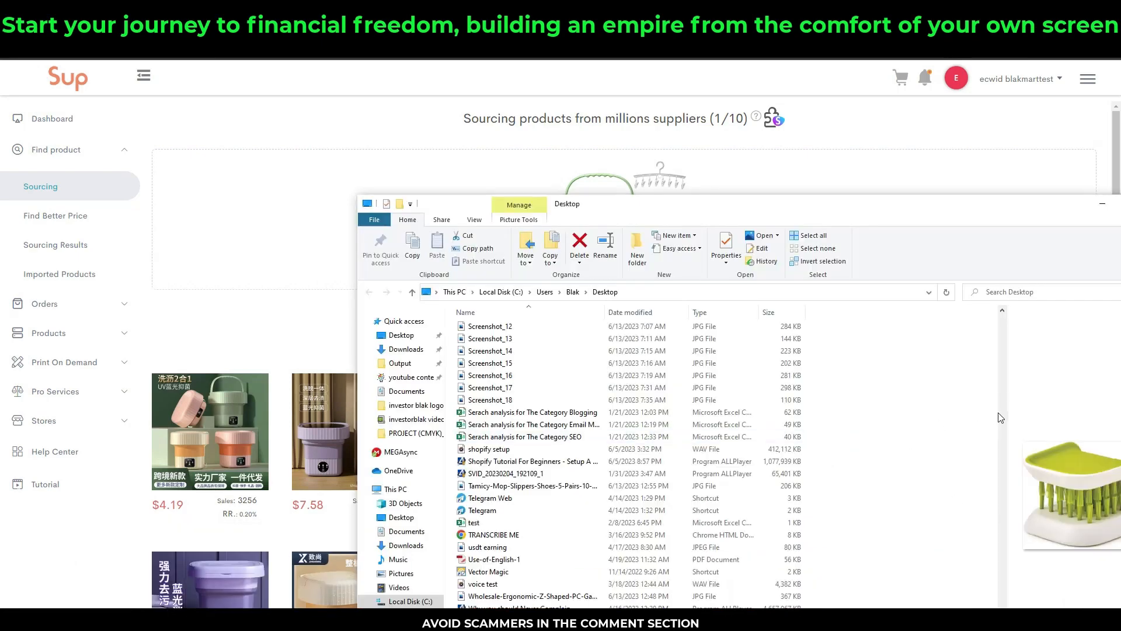
drag(892, 206, 906, 31)
drag(514, 518, 309, 213)
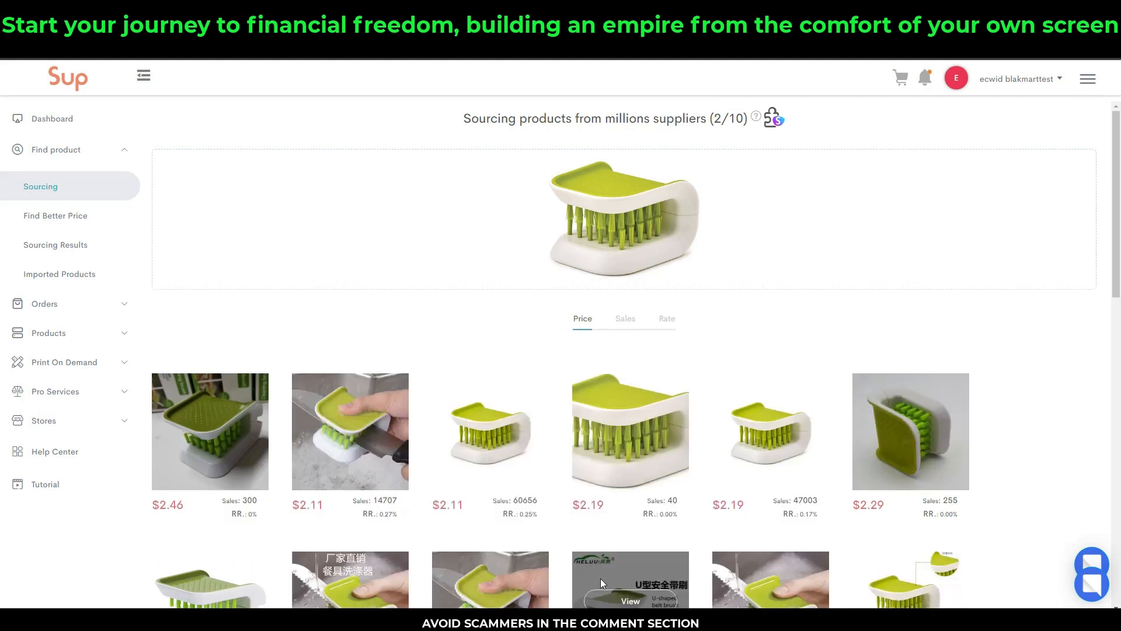
Sort the matching brushes by price and import the one listed at $2.02.
mouse_move(194, 455)
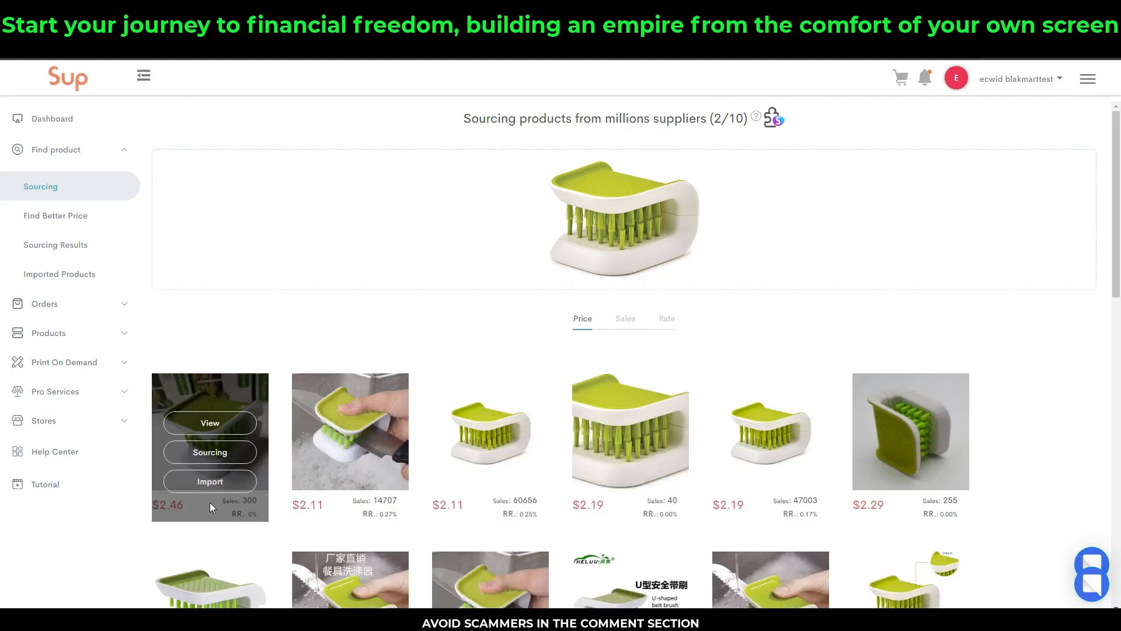
click(587, 319)
mouse_move(180, 486)
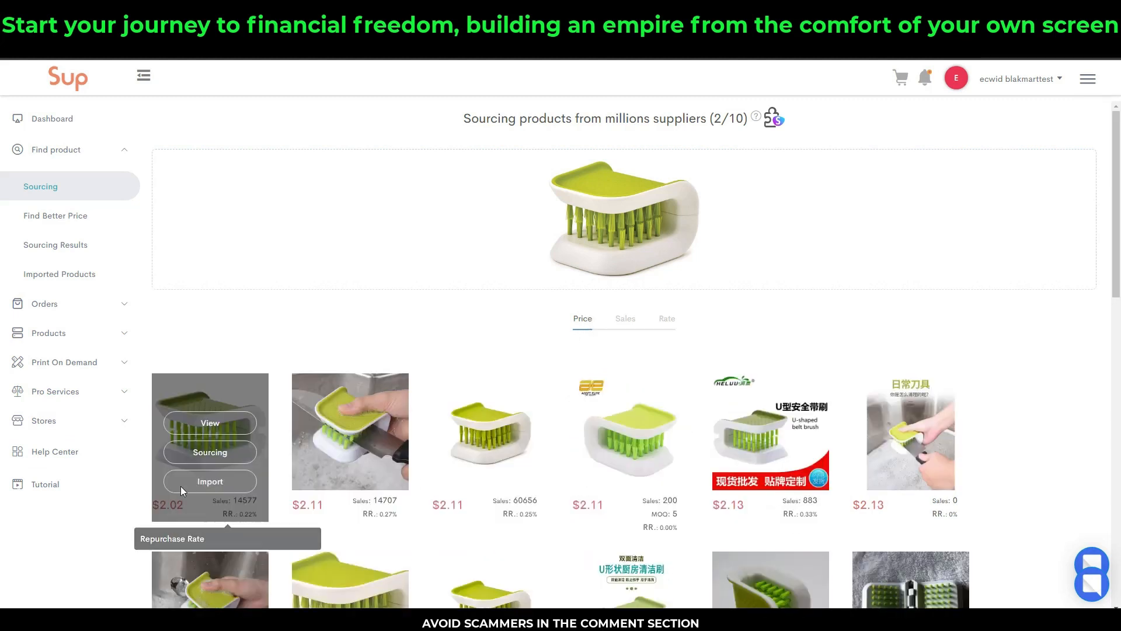
click(215, 485)
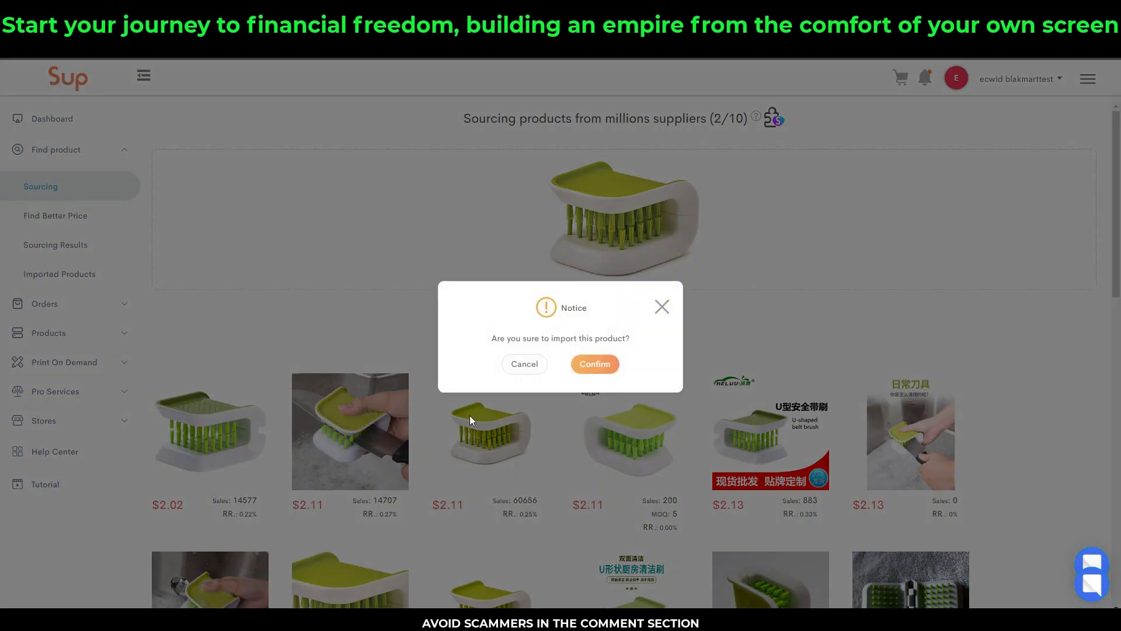
click(590, 367)
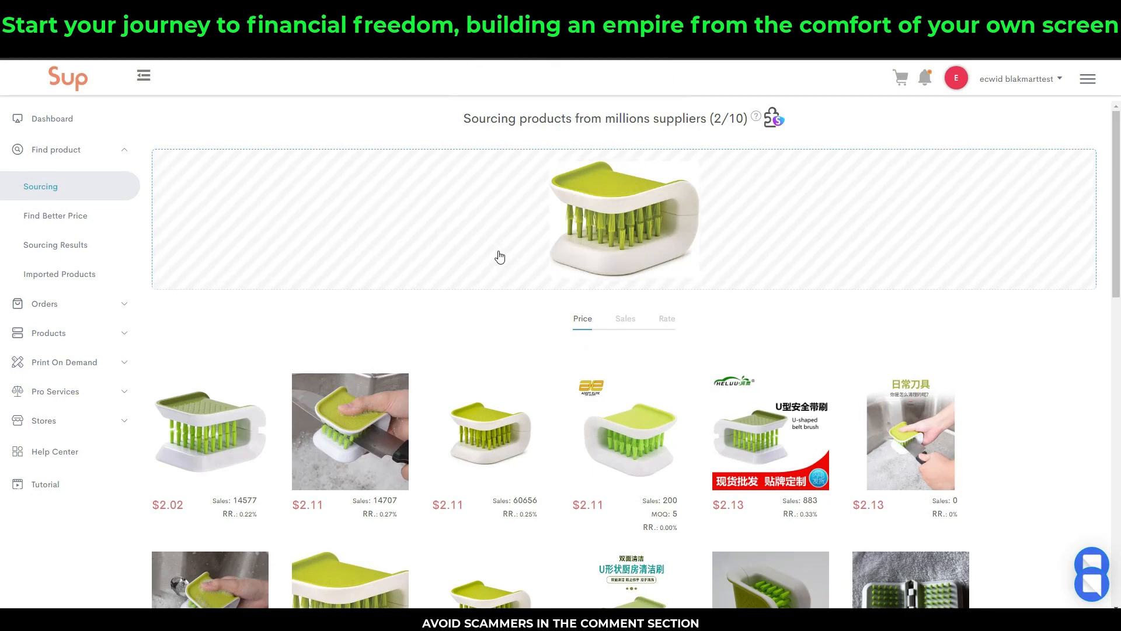
Open the store listing form for the washing machine among the imported products.
click(65, 279)
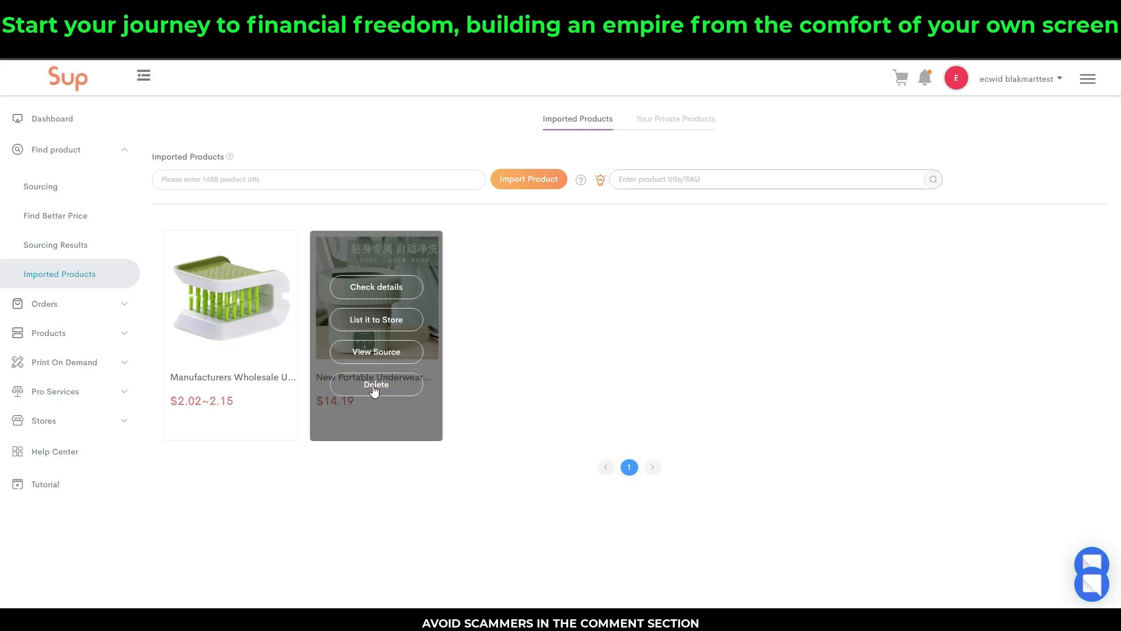
click(383, 329)
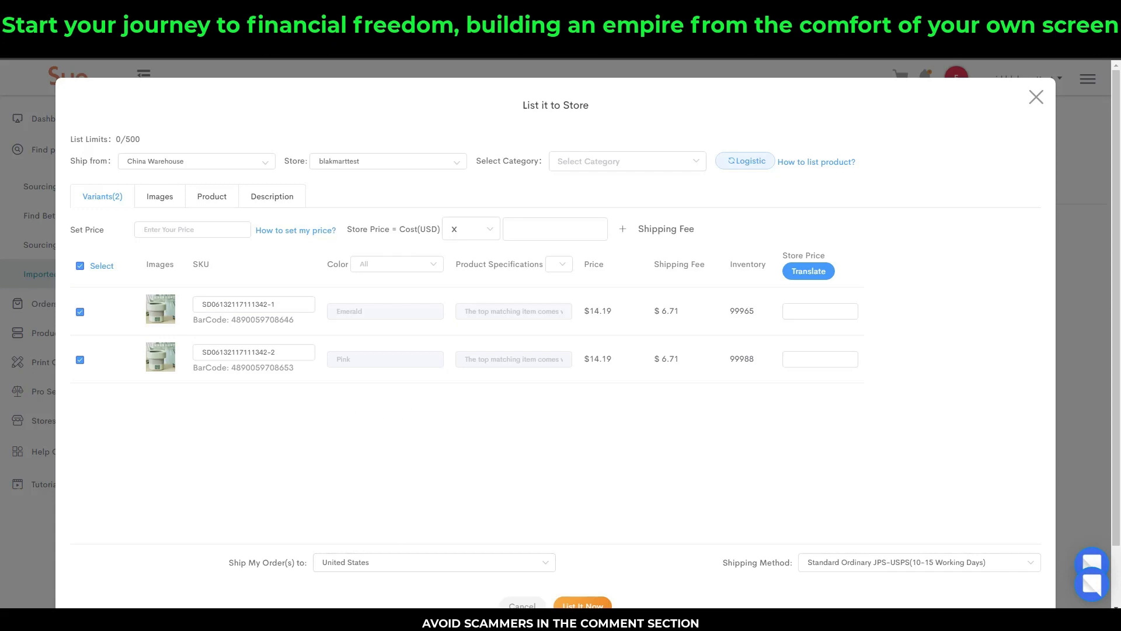
Check the price of the green ZNOOOE portable washing machine on its Amazon page and return to the listing form.
mouse_move(289, 618)
click(274, 575)
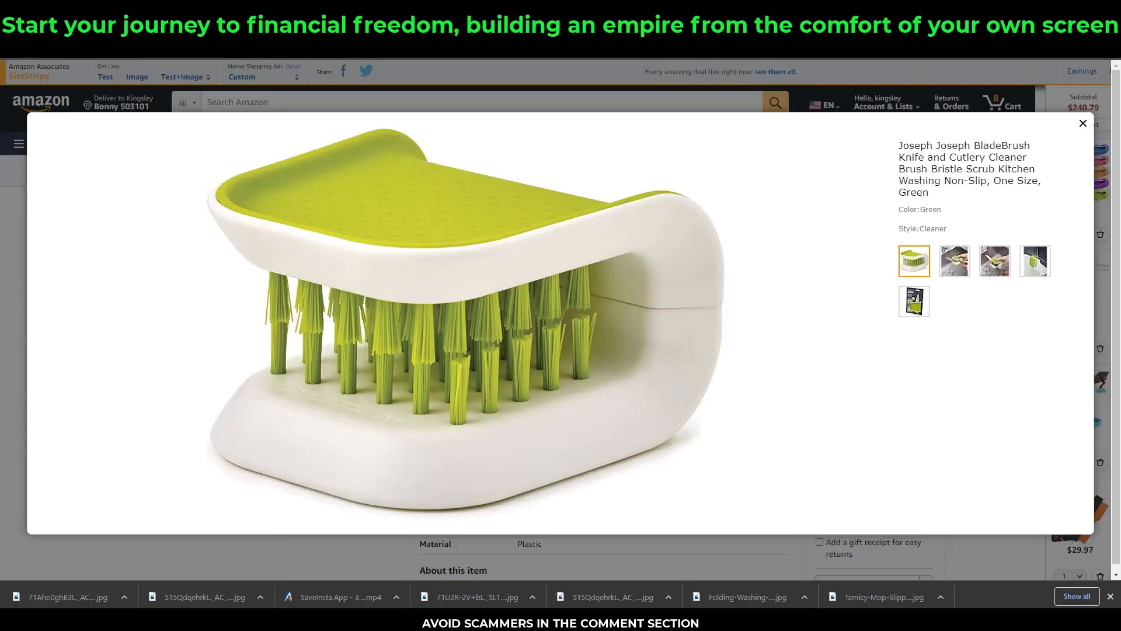
key(ctrl+Tab)
key(ctrl+Tab)
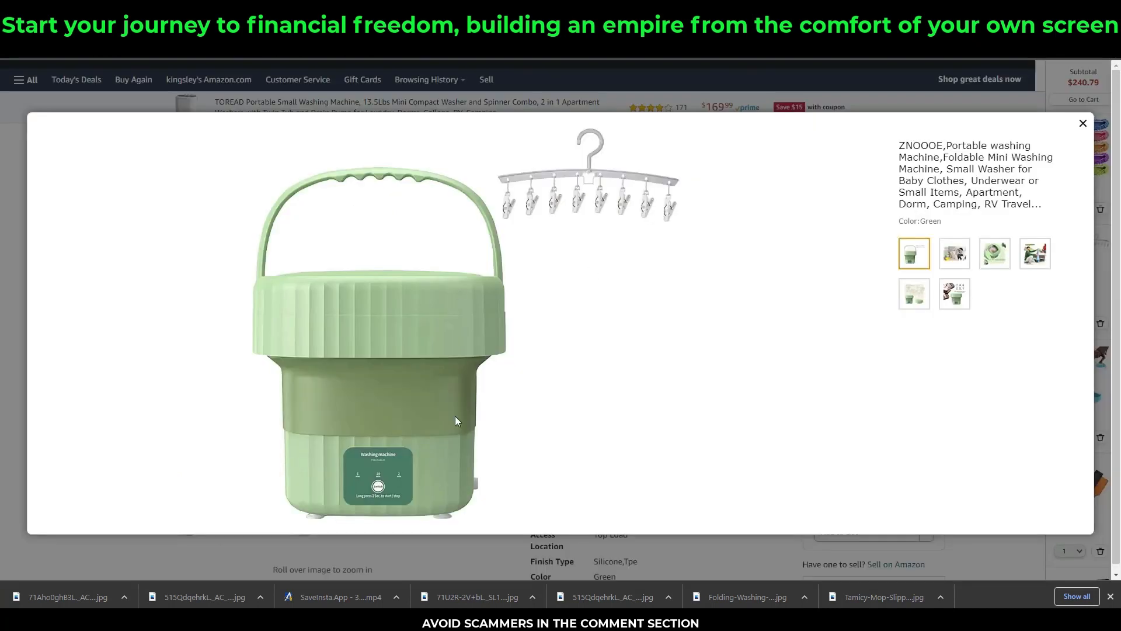
click(1082, 123)
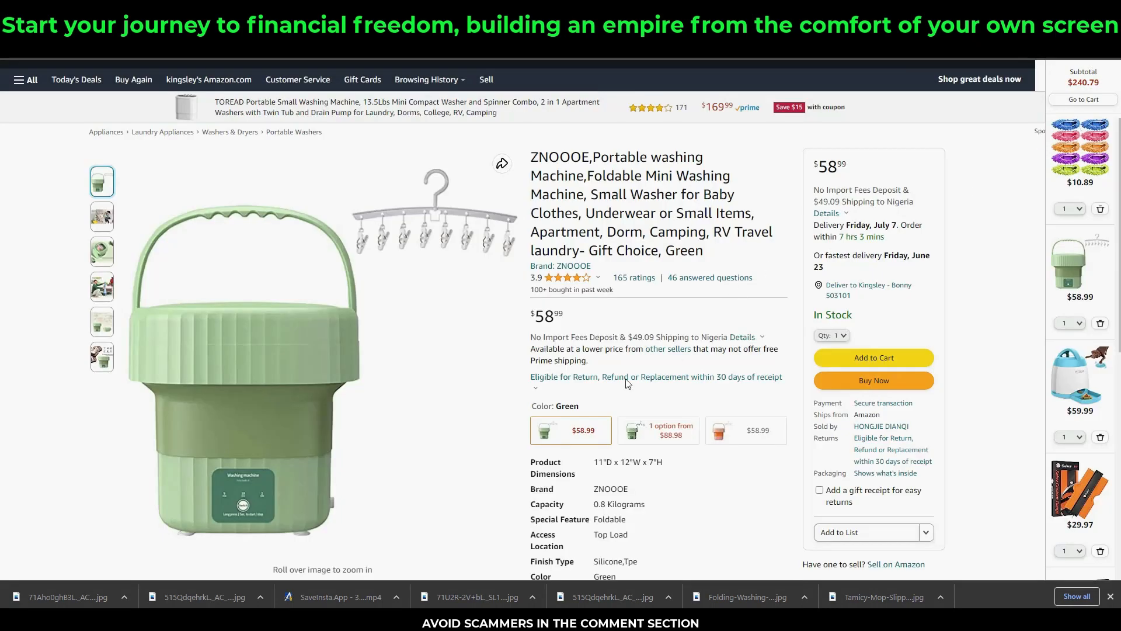
click(558, 378)
click(547, 312)
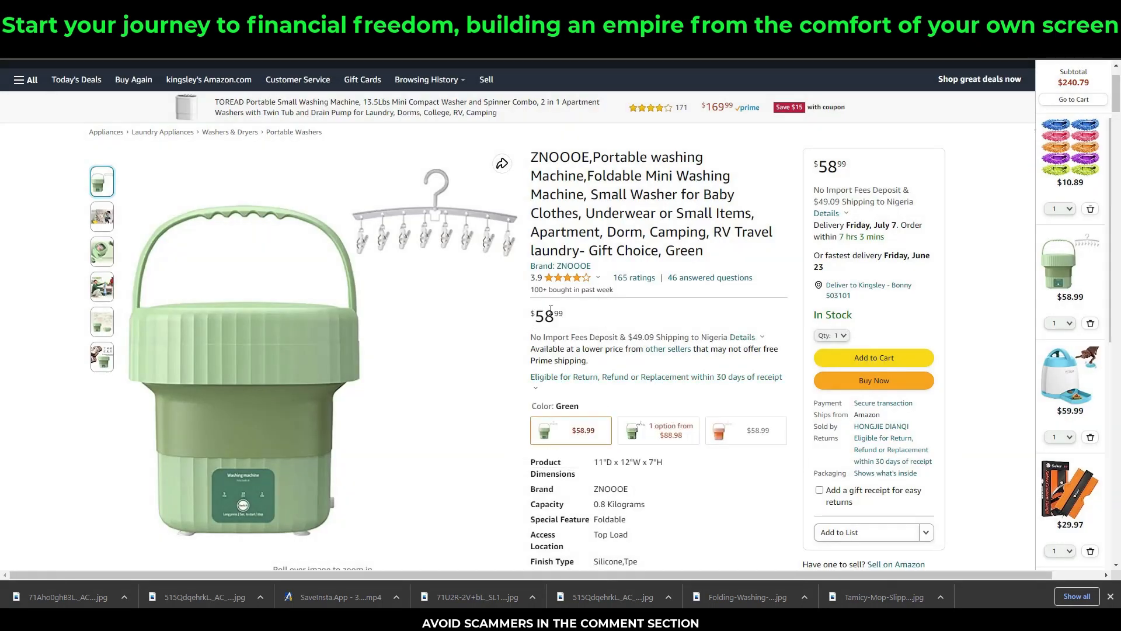
drag(539, 316, 563, 314)
mouse_move(292, 618)
click(339, 575)
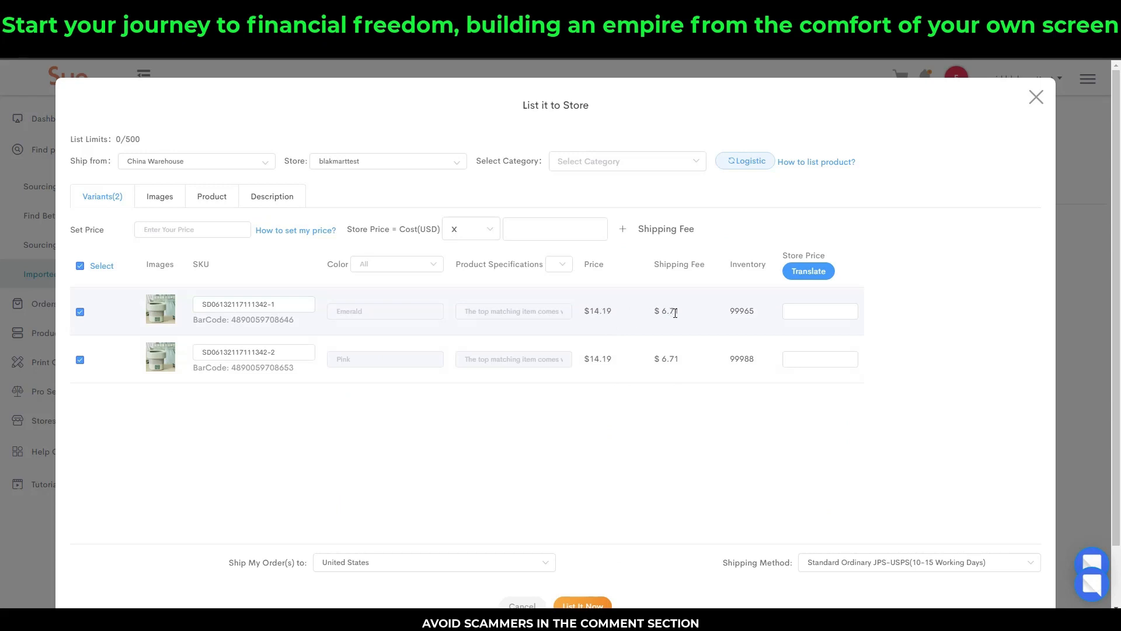
Switch to Calculator and clear its current entry and calculation history.
mouse_move(355, 619)
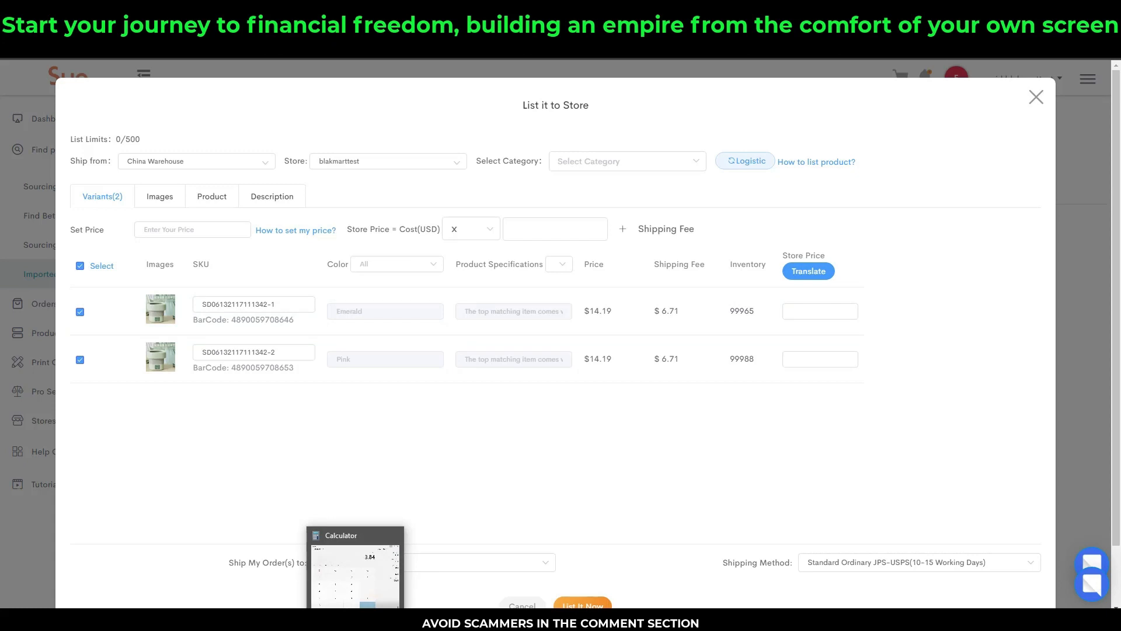
click(355, 619)
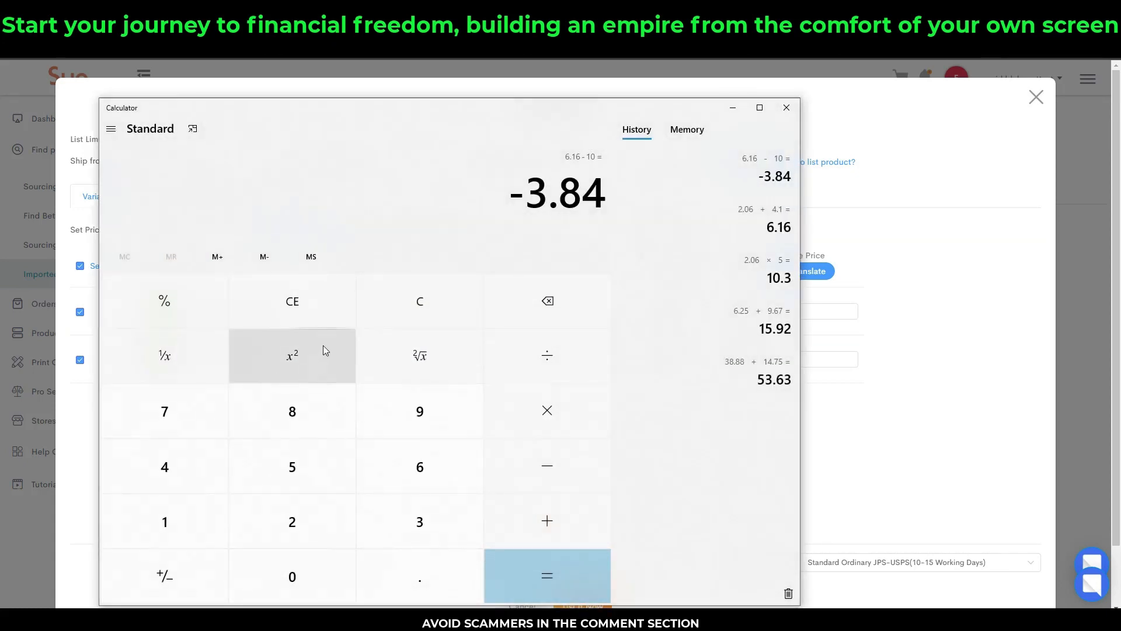
click(396, 314)
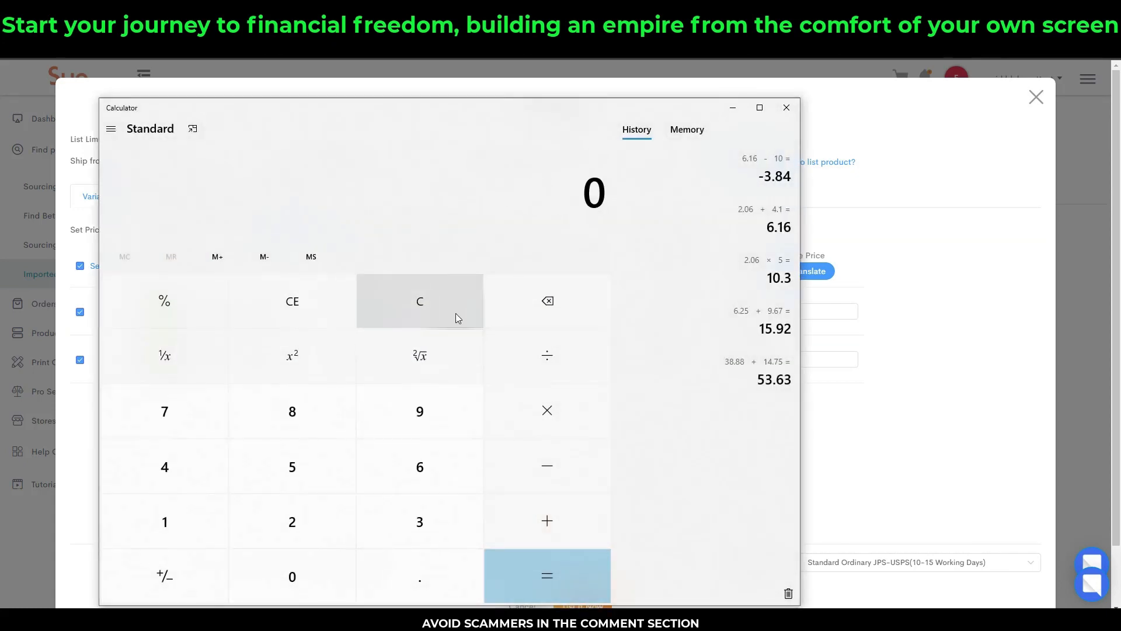
click(788, 593)
Add the washing machine's 14.19 cost and 6.71 shipping fee in Calculator.
click(165, 521)
click(213, 467)
click(436, 585)
click(222, 528)
click(414, 419)
click(907, 461)
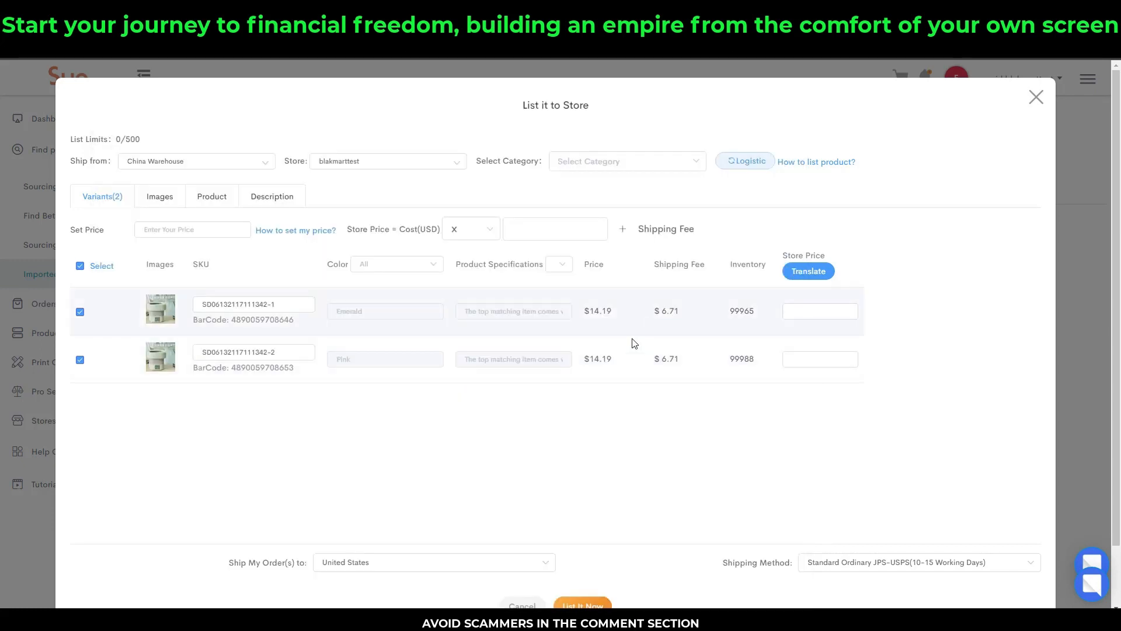
key(alt+Tab)
click(547, 520)
click(420, 466)
click(420, 576)
click(148, 429)
click(185, 536)
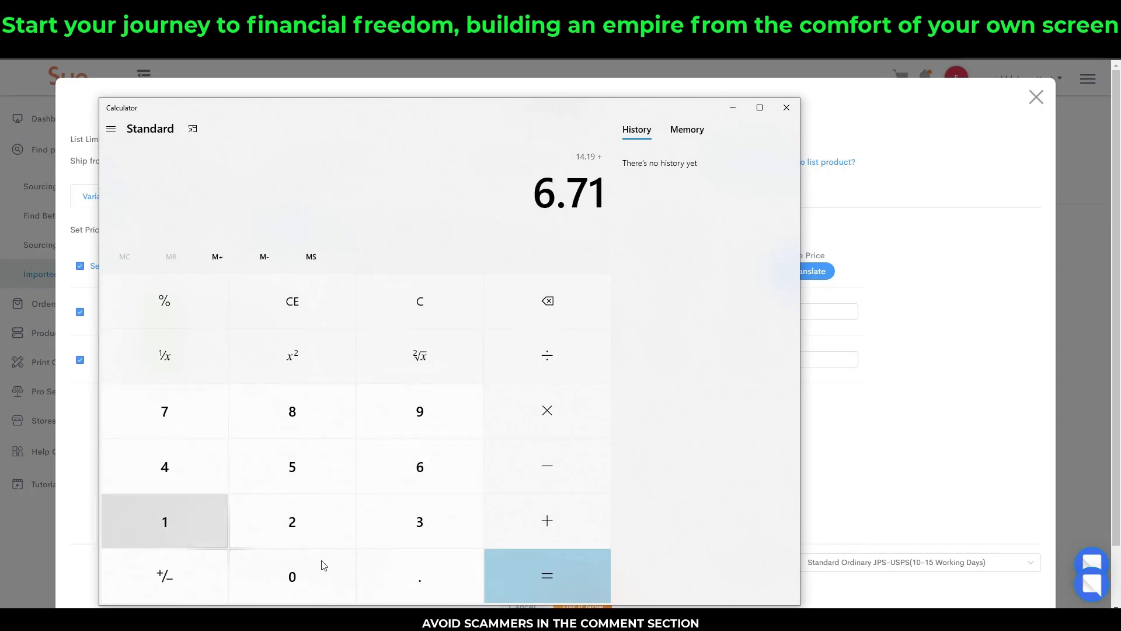
click(572, 578)
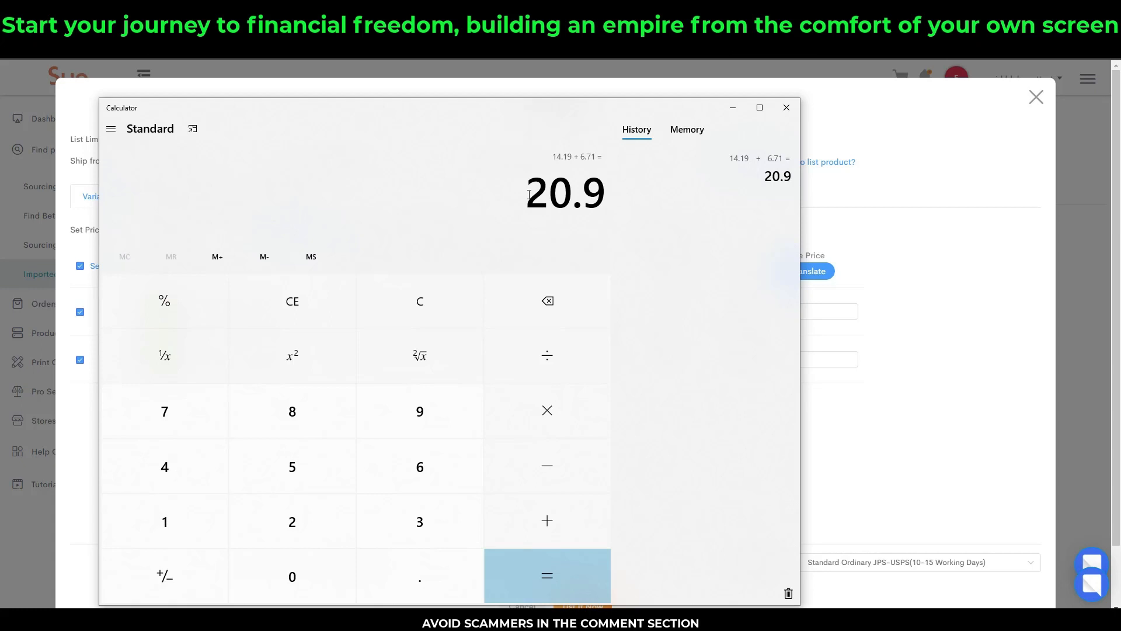
double_click(555, 191)
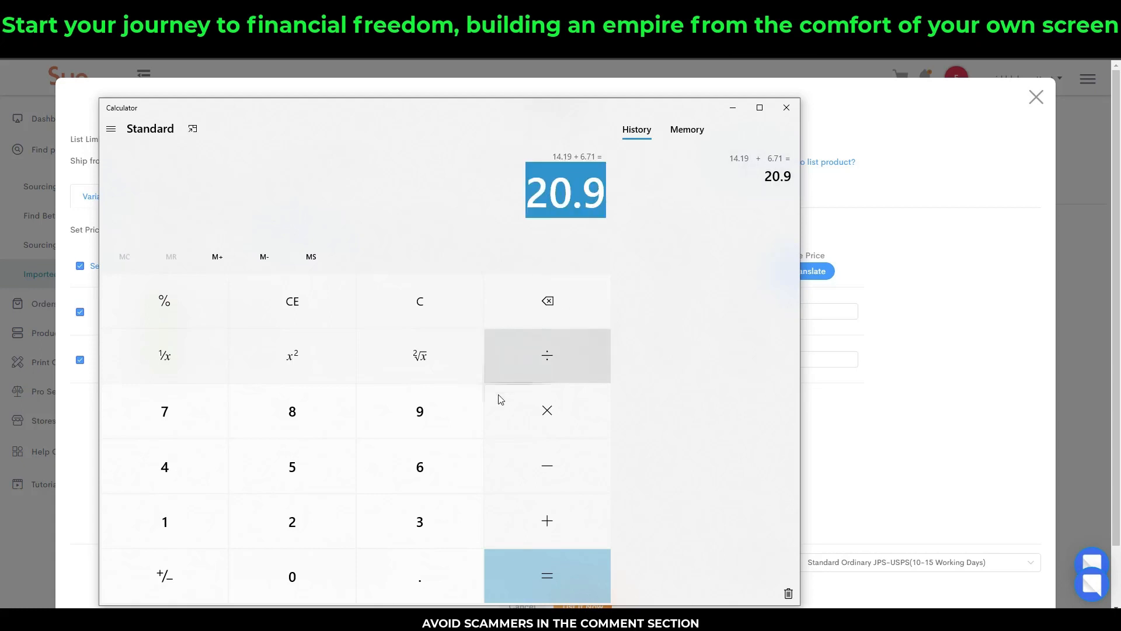
Compare the calculated total with the washing machine's Amazon price and go back to the listing form.
mouse_move(327, 606)
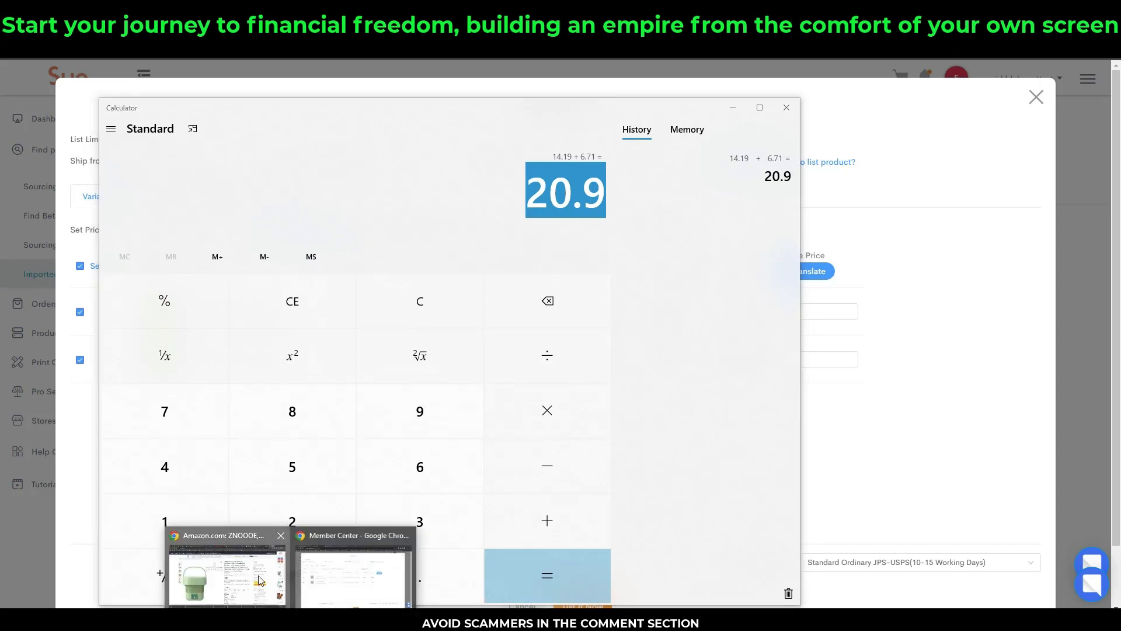
click(275, 583)
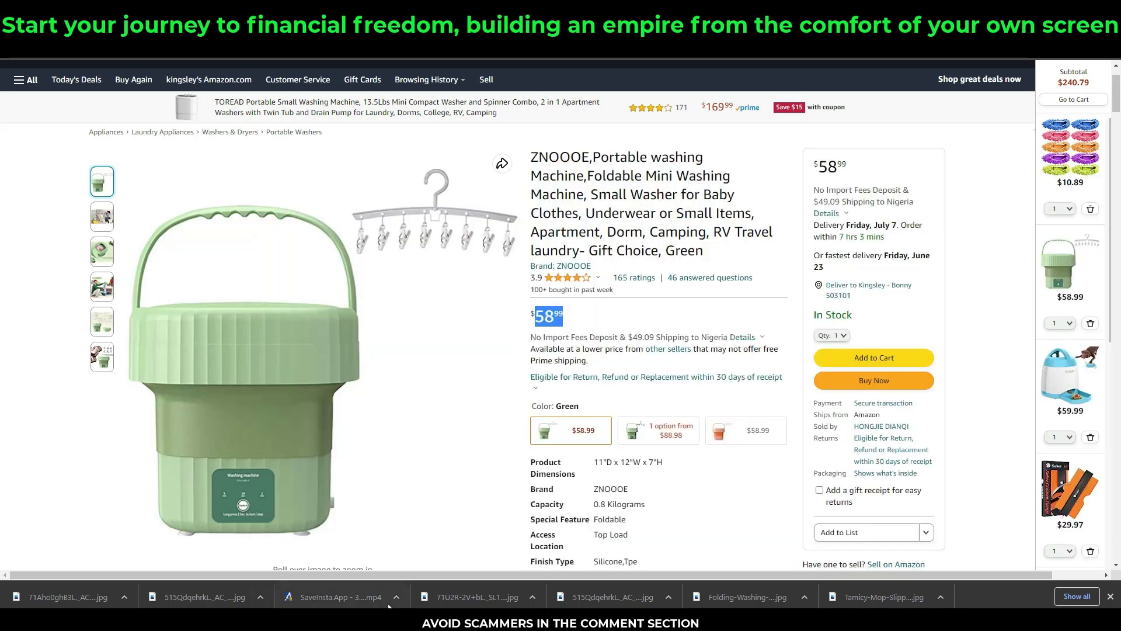
mouse_move(292, 619)
click(345, 584)
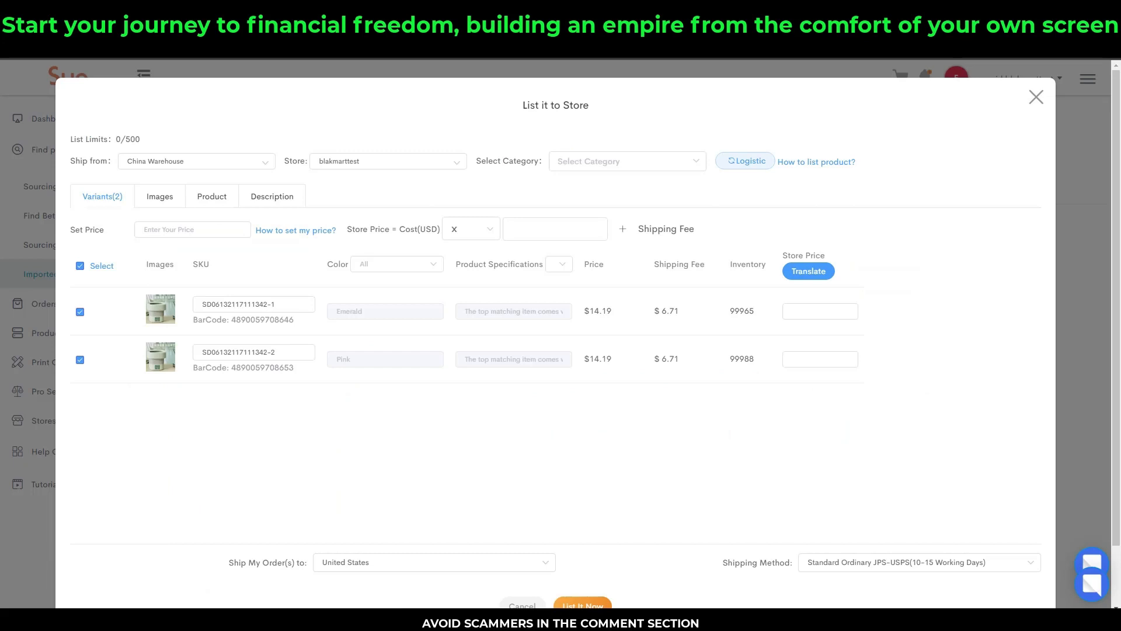
Subtract 40 from the calculated total in Calculator to work out the markup, and return to the listing form.
mouse_move(354, 619)
click(365, 596)
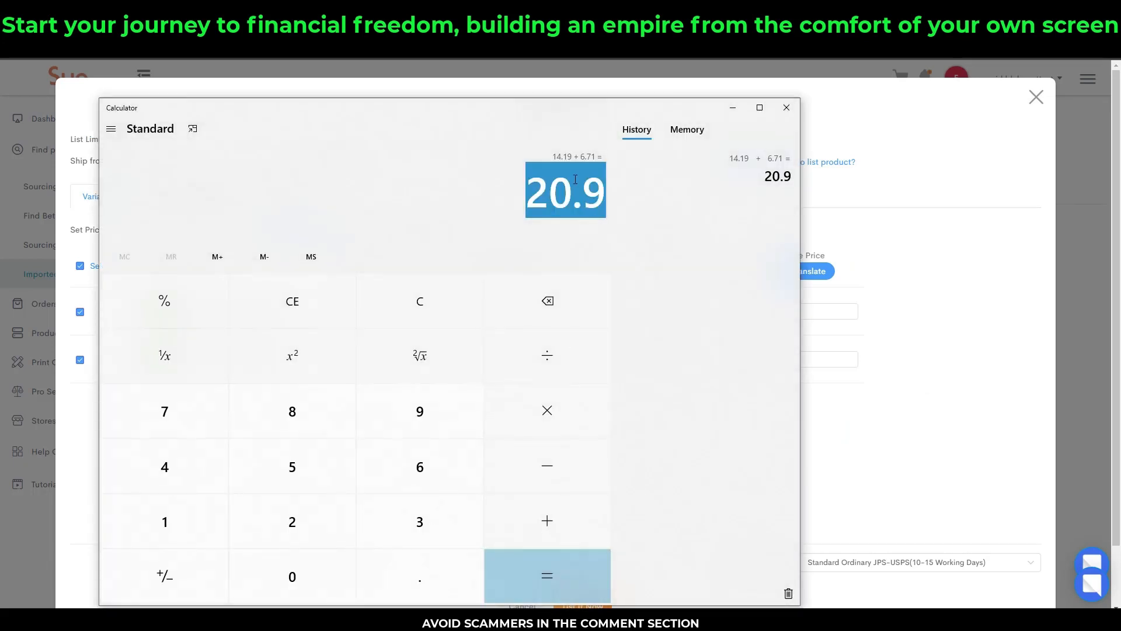
click(550, 466)
click(215, 479)
click(290, 575)
click(536, 573)
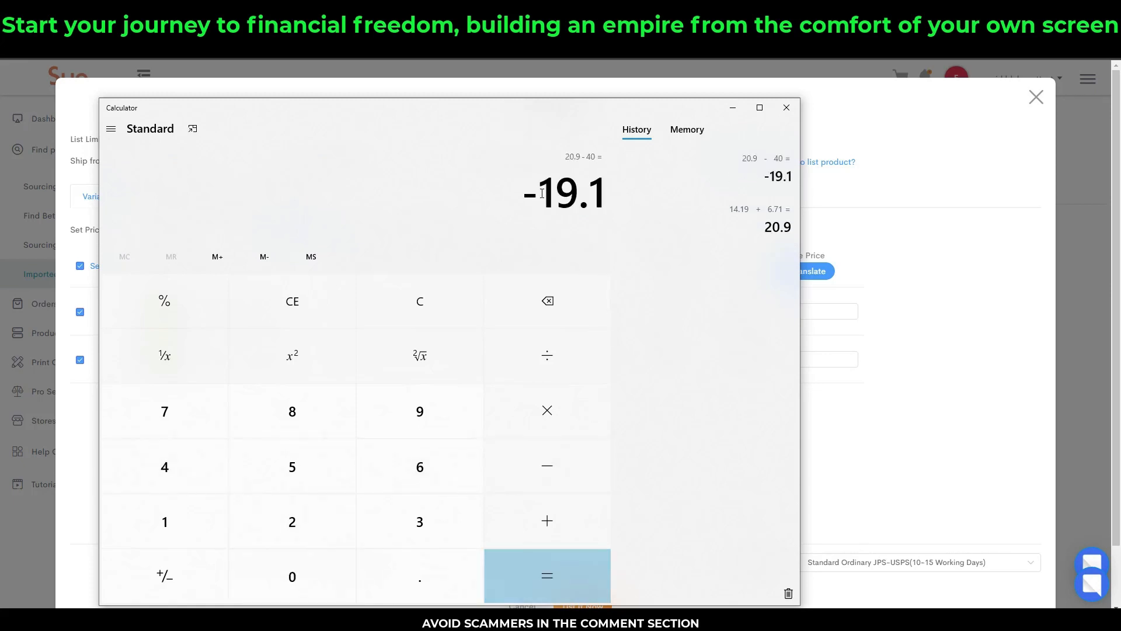
drag(540, 193, 622, 201)
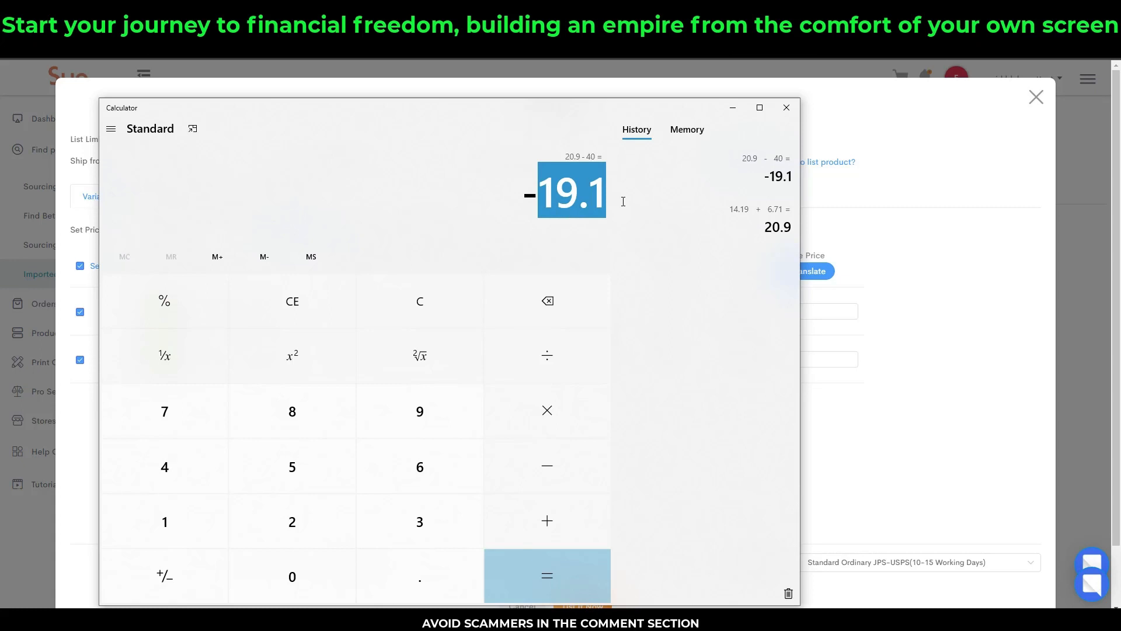
click(883, 114)
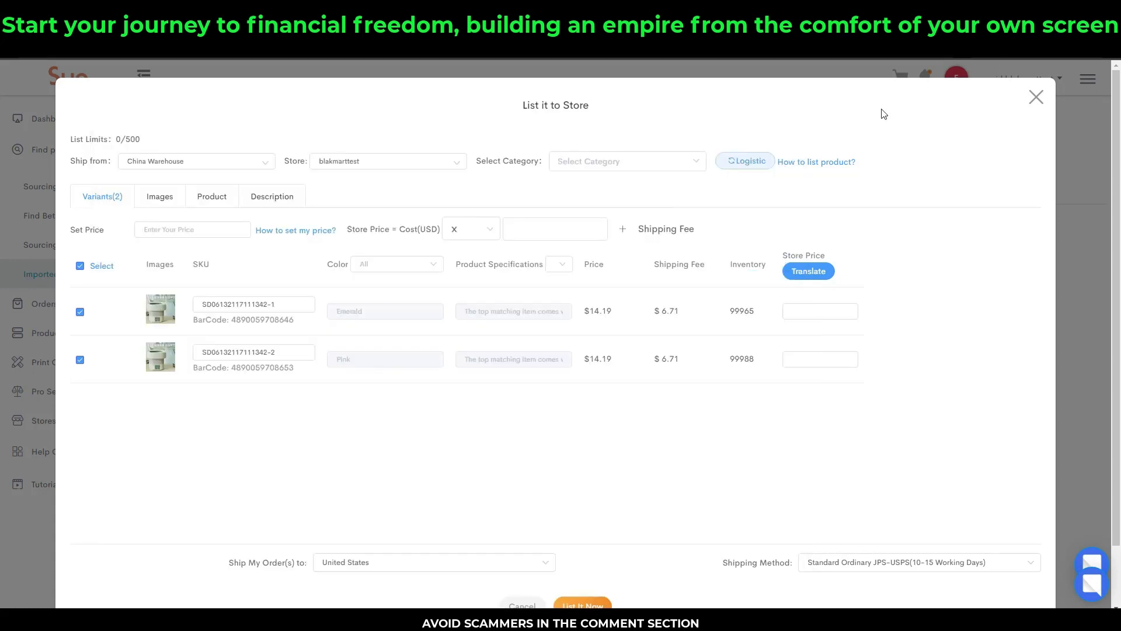
Set the store price formula to cost plus 19.1 plus shipping fee for both washing machine variants.
click(494, 231)
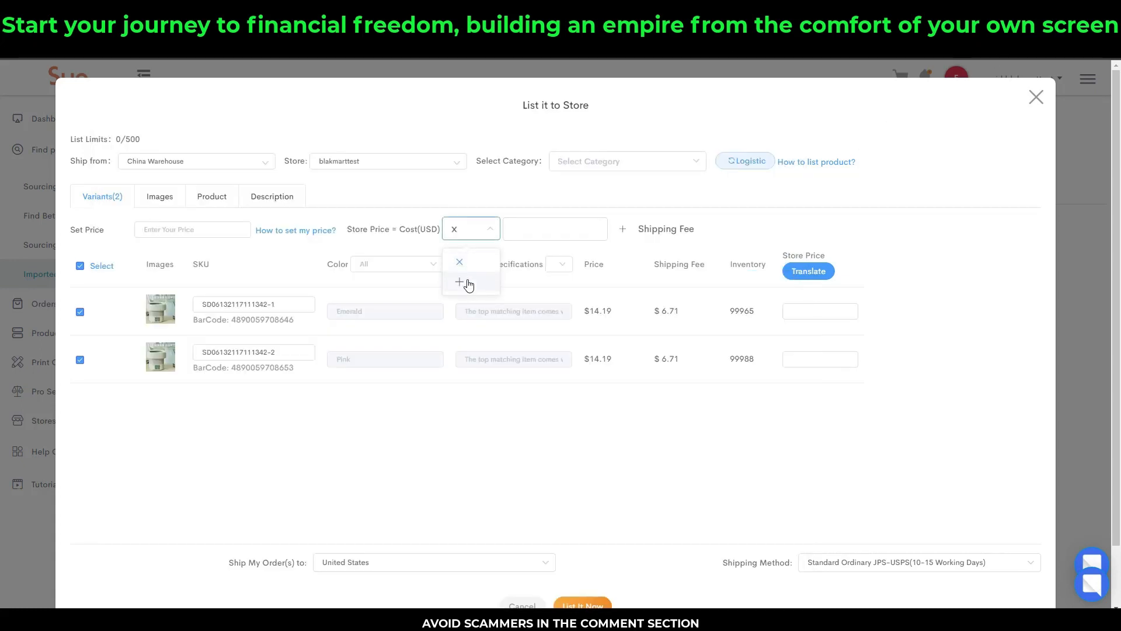
click(458, 285)
click(525, 230)
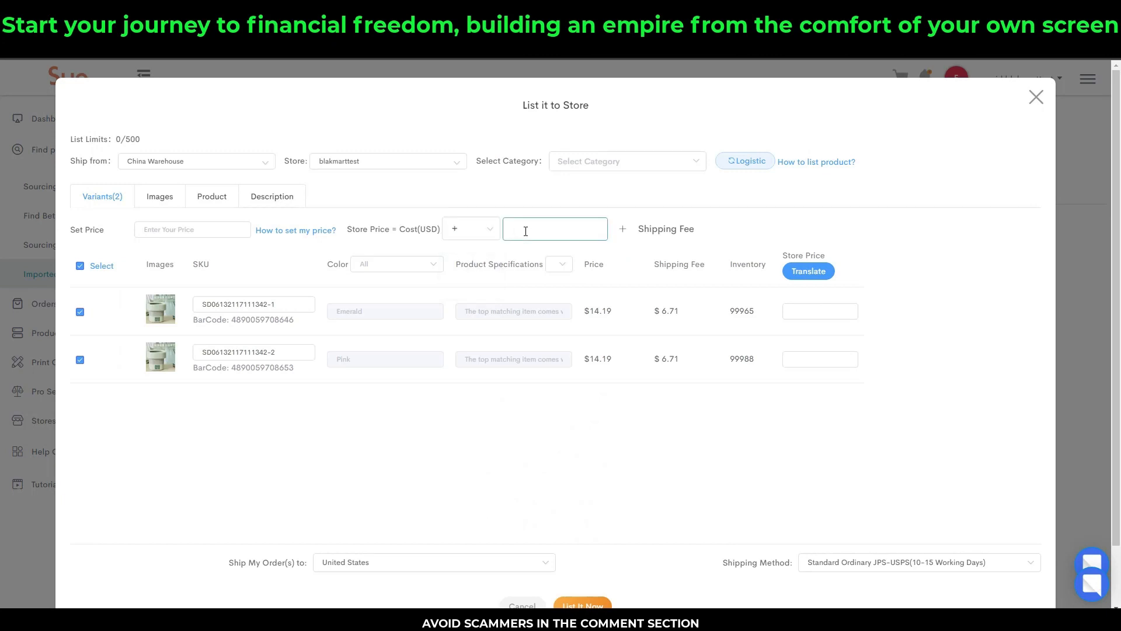
text(1)
click(394, 619)
click(394, 619)
text(9.1)
drag(813, 310, 782, 312)
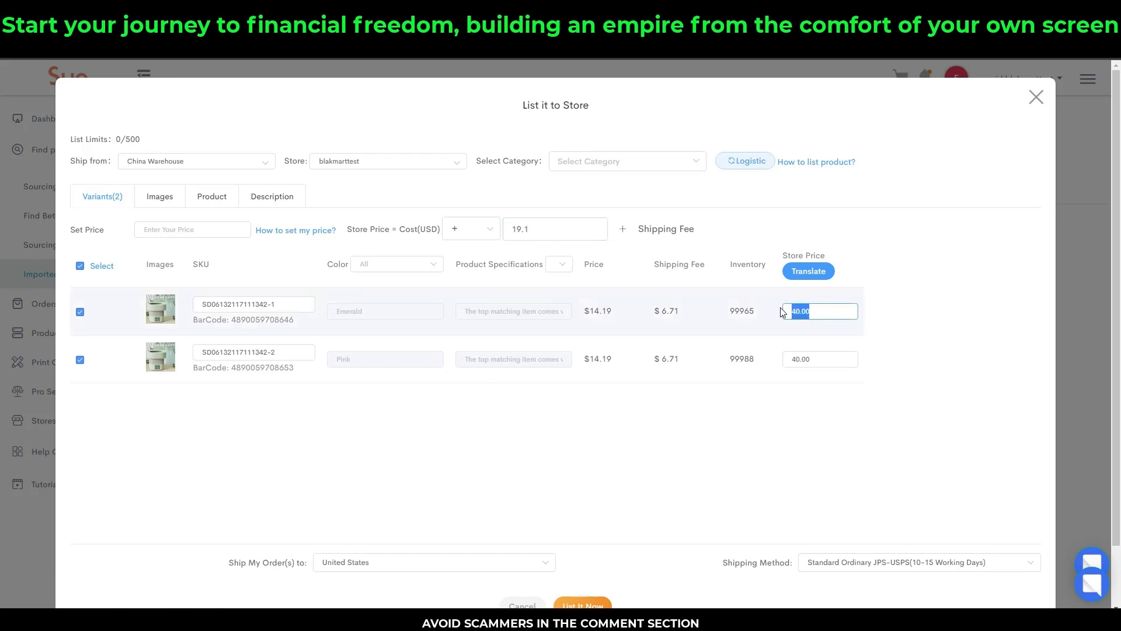
click(645, 425)
List the washing machine to the blakmarttest store and open its product page on the store.
drag(1116, 194, 1114, 281)
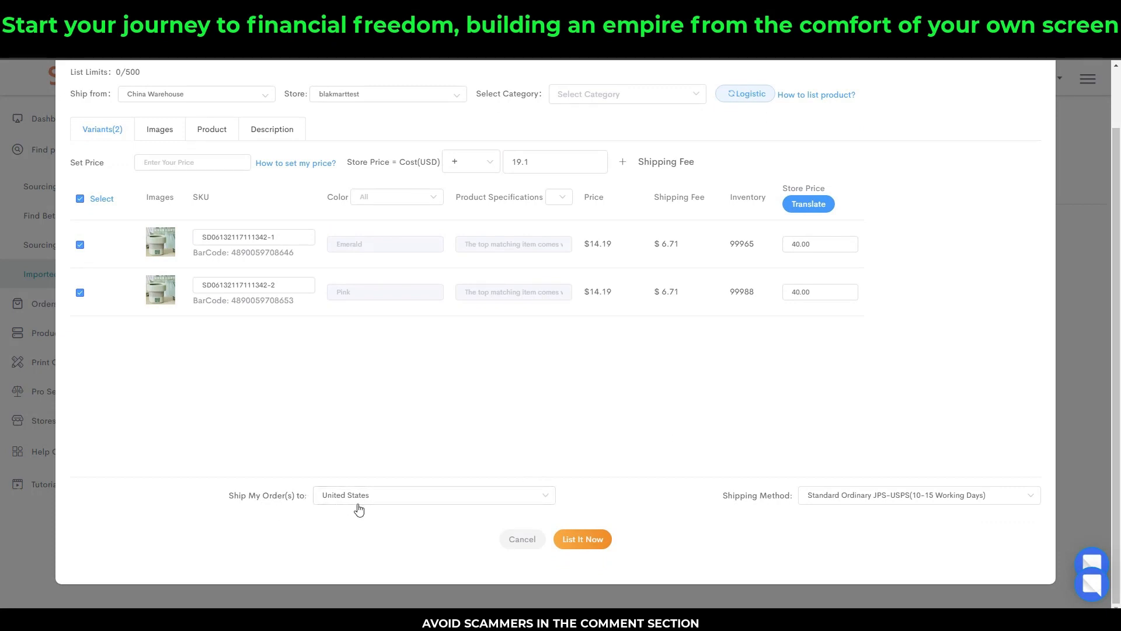
click(582, 540)
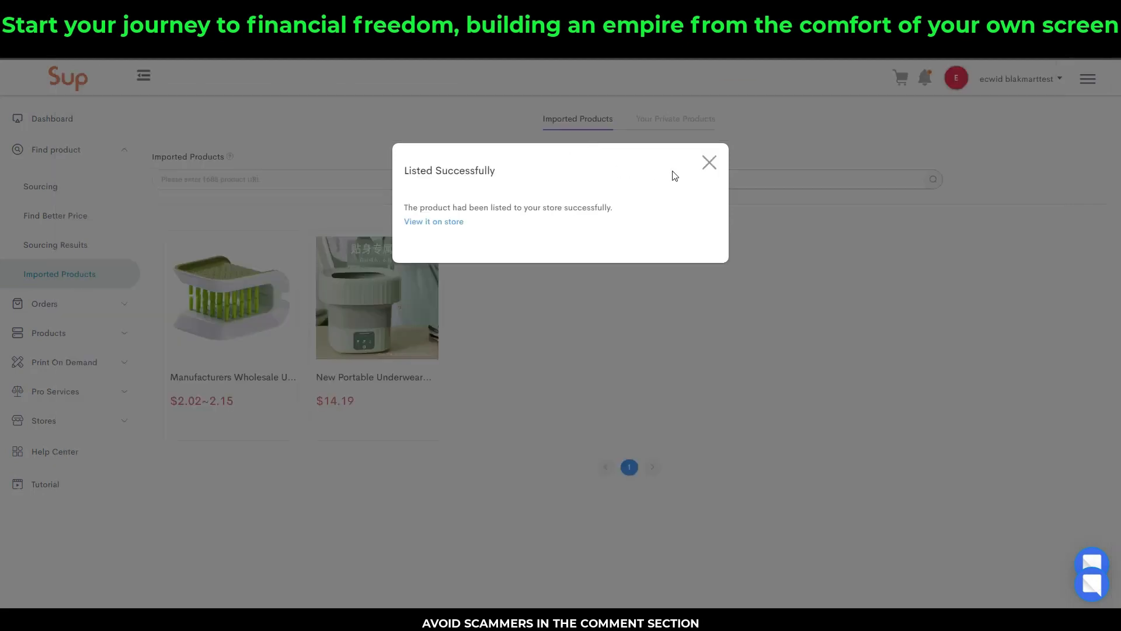
right_click(444, 233)
click(446, 238)
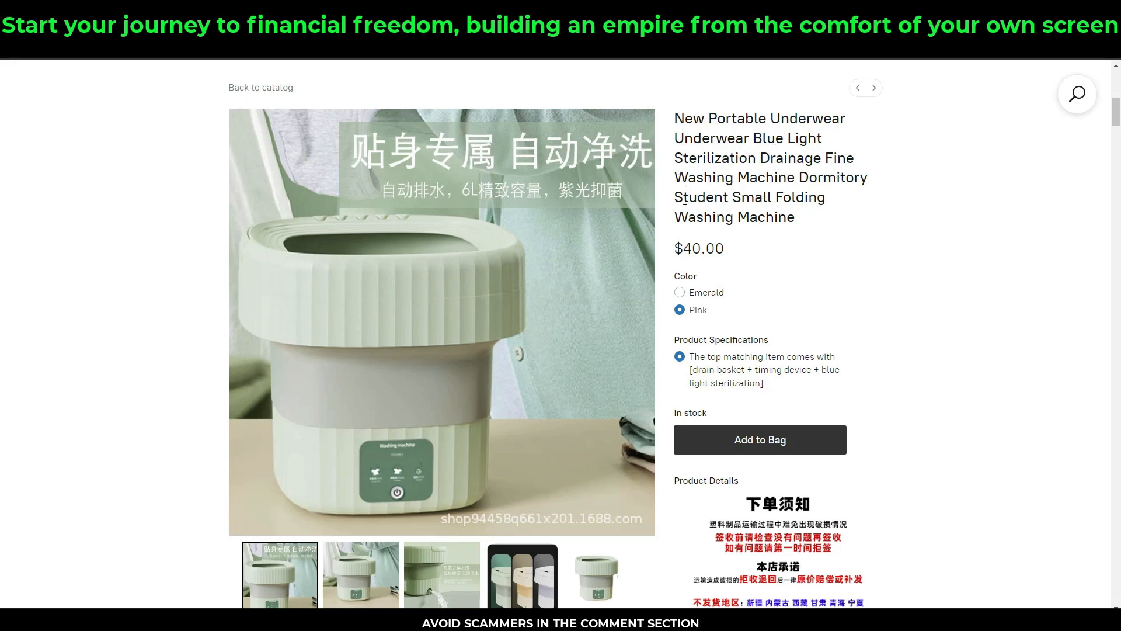
Check the Emerald and Pink variants and the washing machine's price on its store page, comparing the price with the markup in Calculator.
click(680, 293)
click(681, 314)
scroll(1117, 125, down, 1)
mouse_move(1117, 124)
mouse_down()
mouse_move(1116, 146)
mouse_move(1115, 117)
mouse_up()
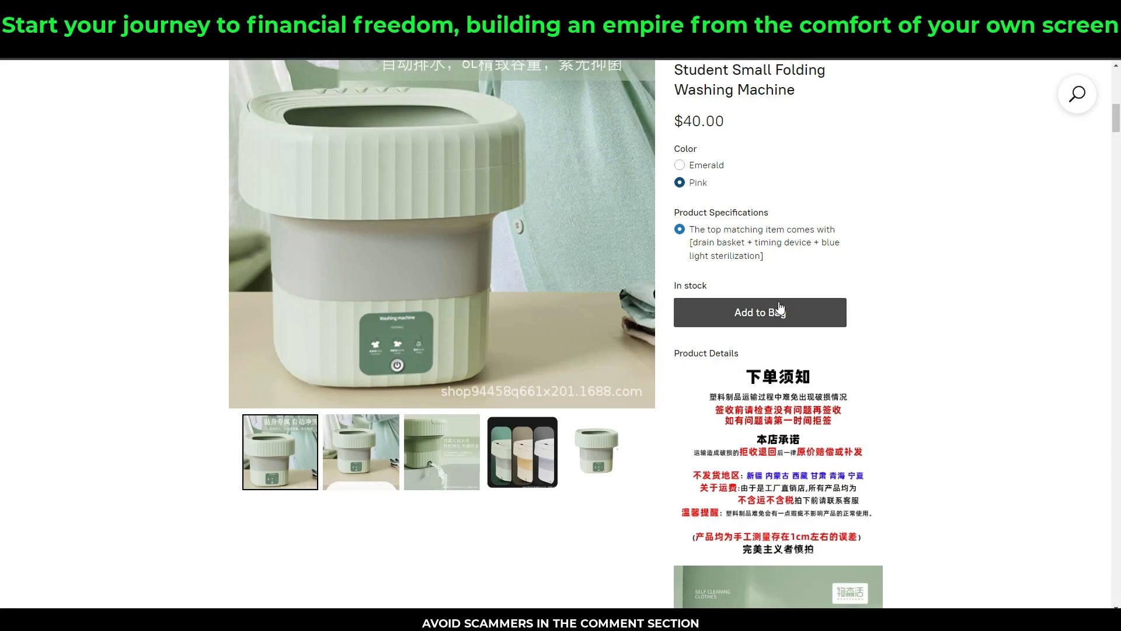
drag(1116, 119, 1118, 104)
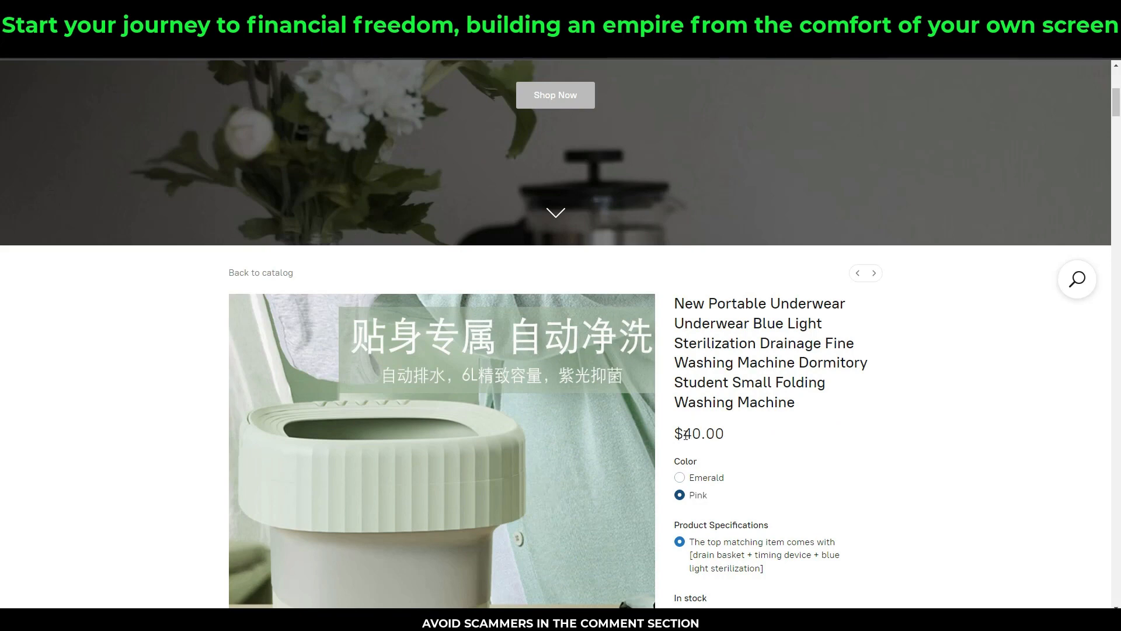
drag(688, 432, 700, 434)
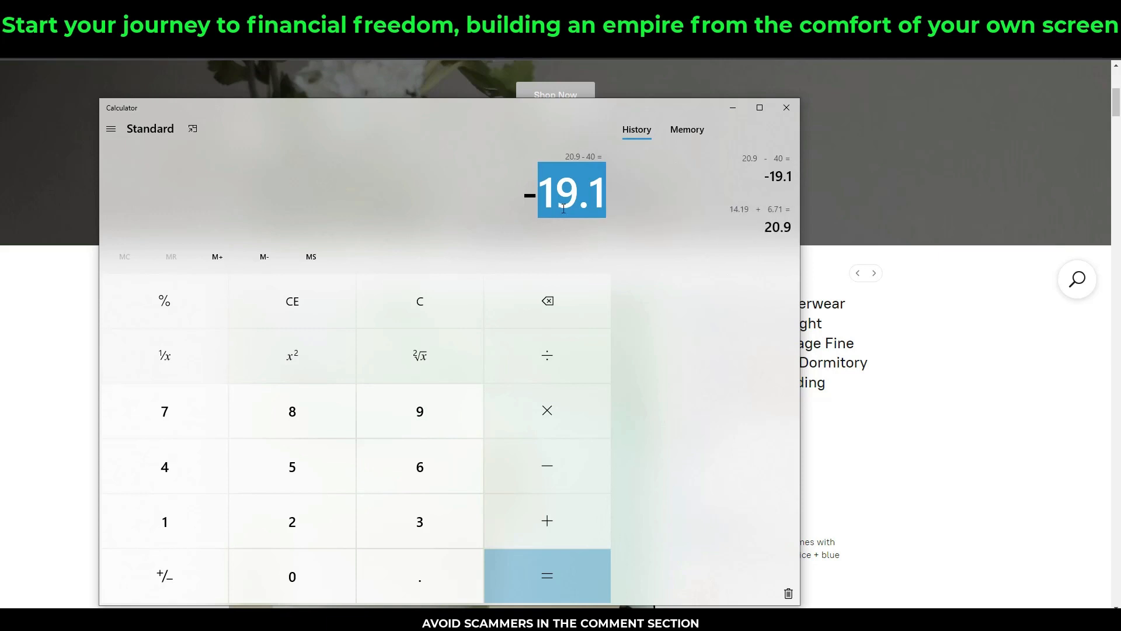
click(821, 270)
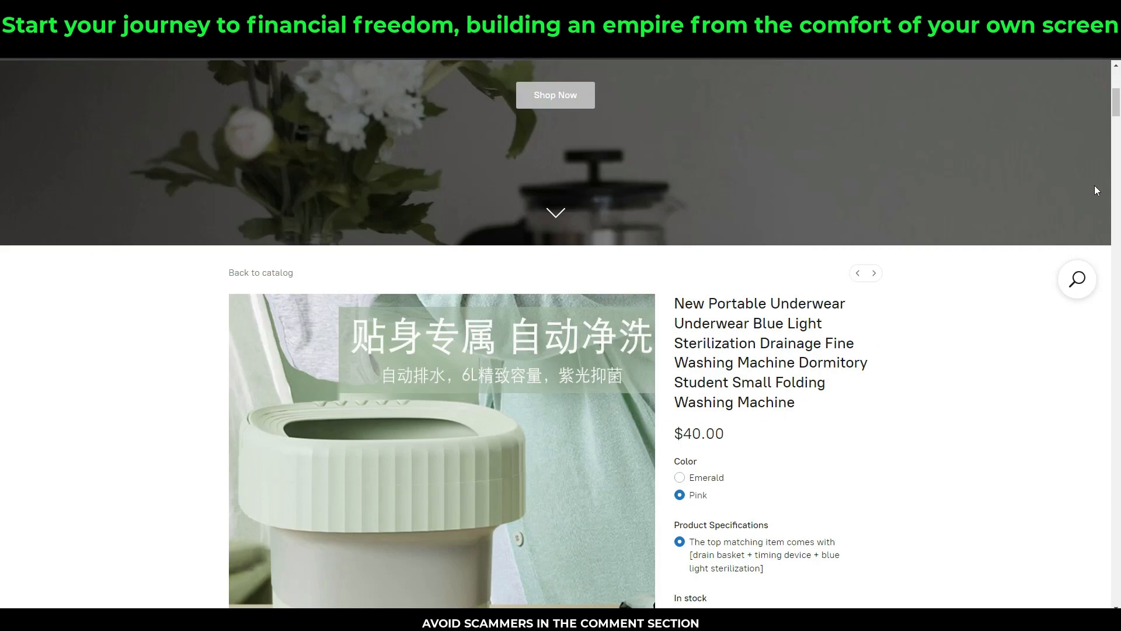
scroll(1116, 123, down, 7)
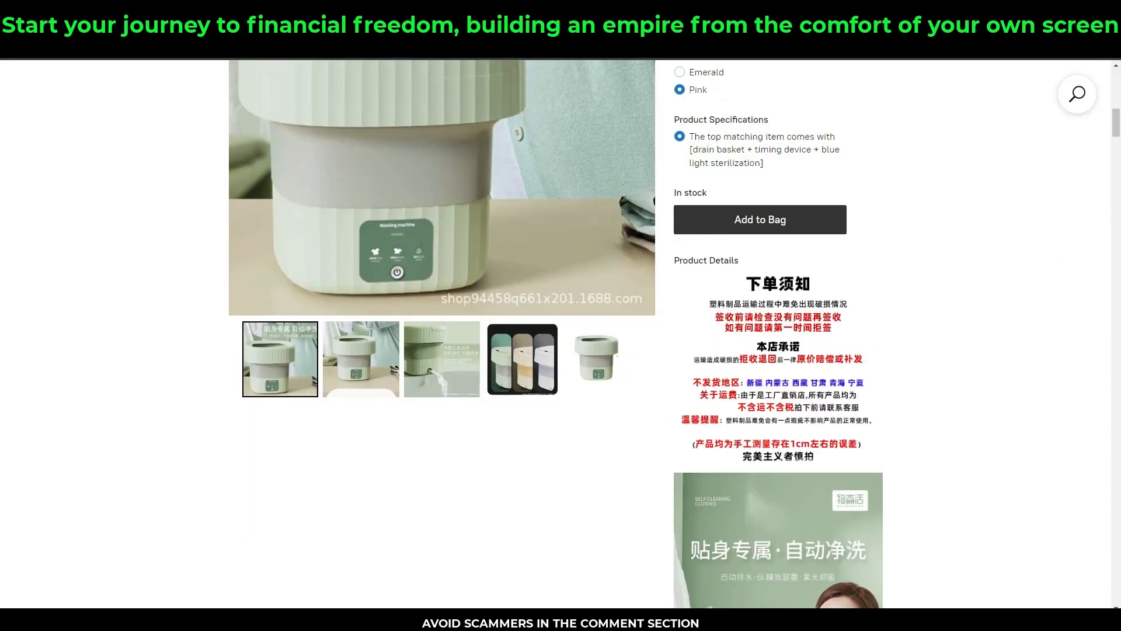
Switch to the other browser window and look through TokBackup's pricing page and home page.
mouse_move(292, 619)
click(227, 569)
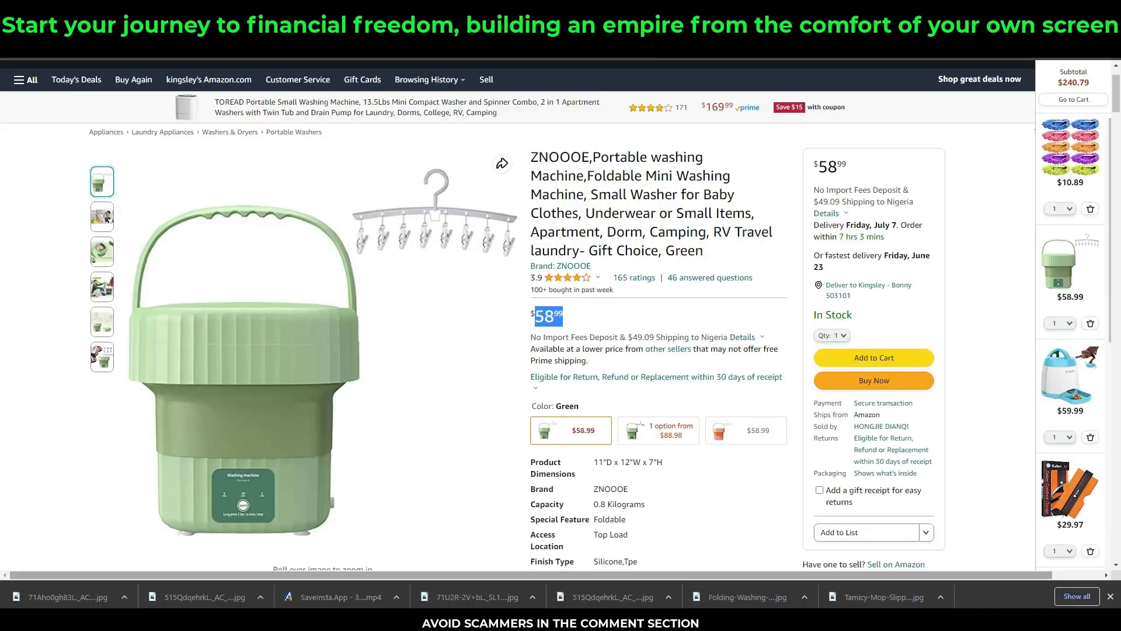
key(ctrl+Tab)
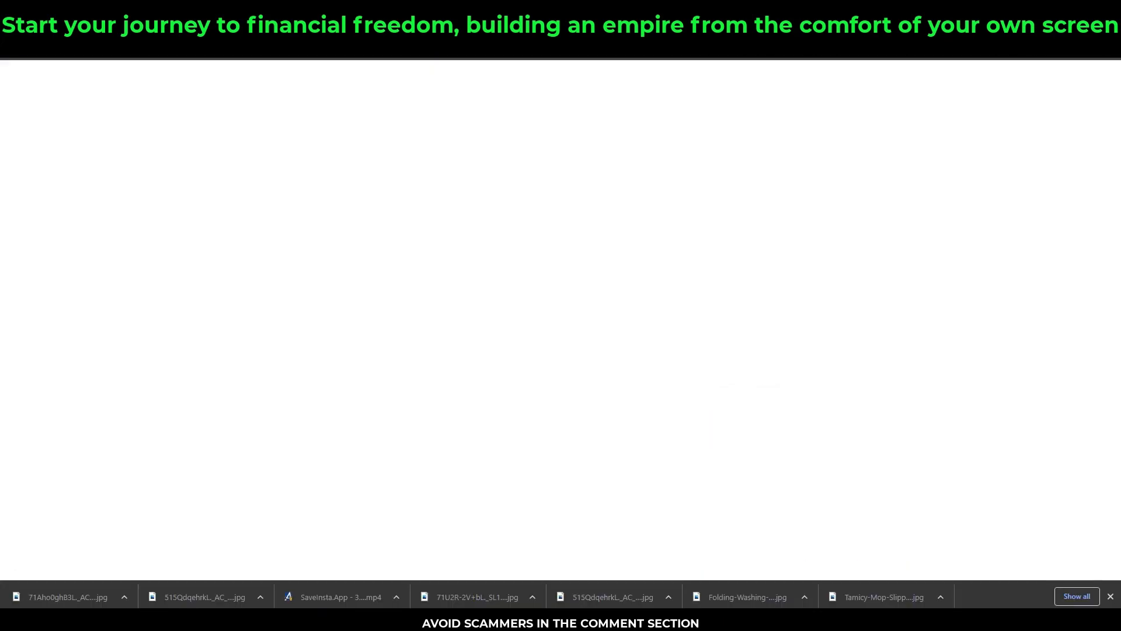
mouse_move(1115, 135)
mouse_down()
mouse_move(1116, 382)
mouse_move(1116, 134)
mouse_up()
scroll(1078, 405, down, 20)
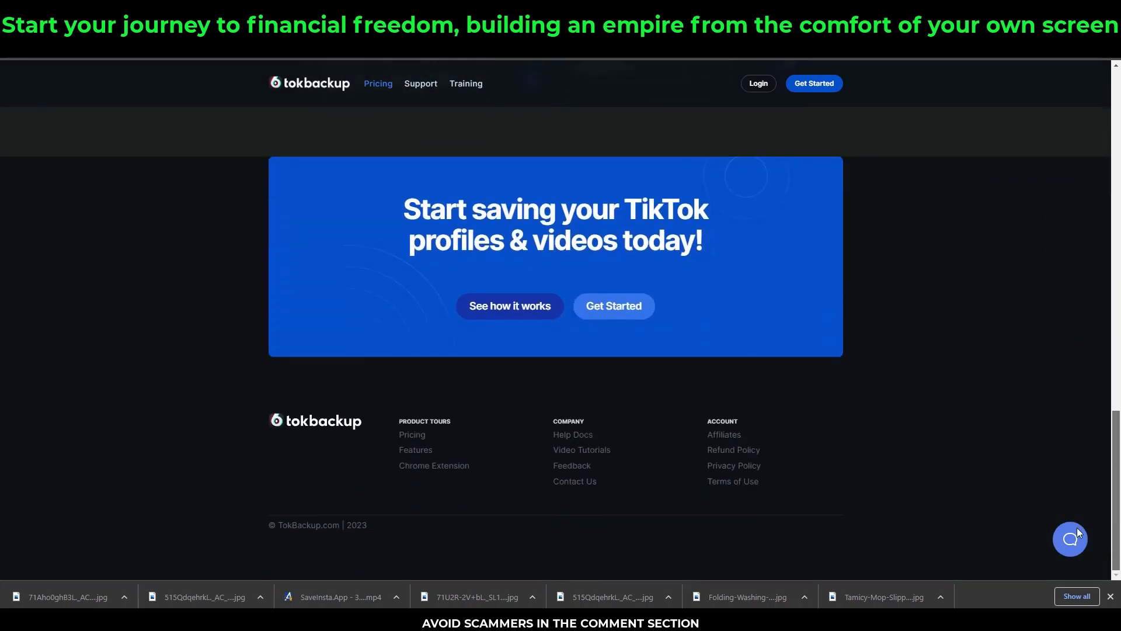
click(379, 83)
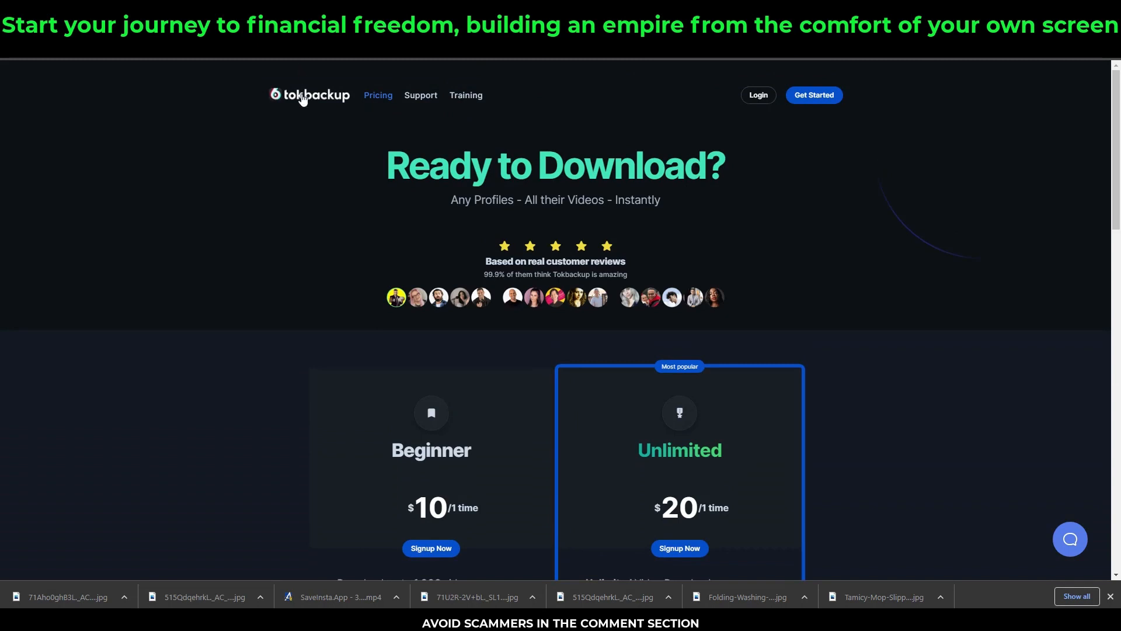
click(300, 93)
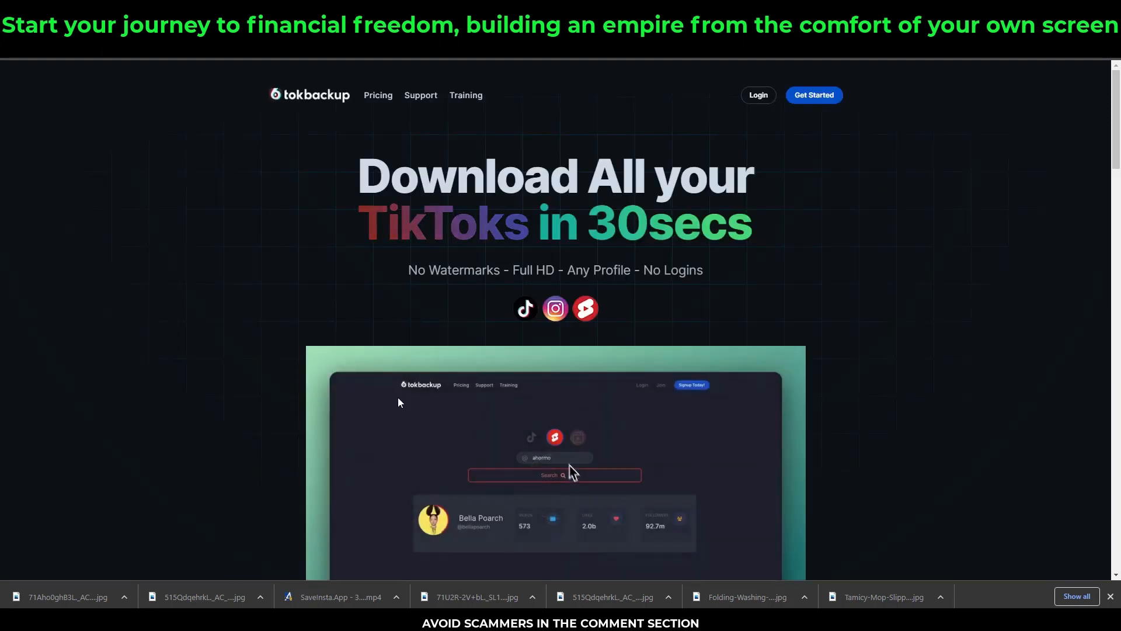
Return to the blakmarttest store window and view the storefront's landing banner.
click(328, 591)
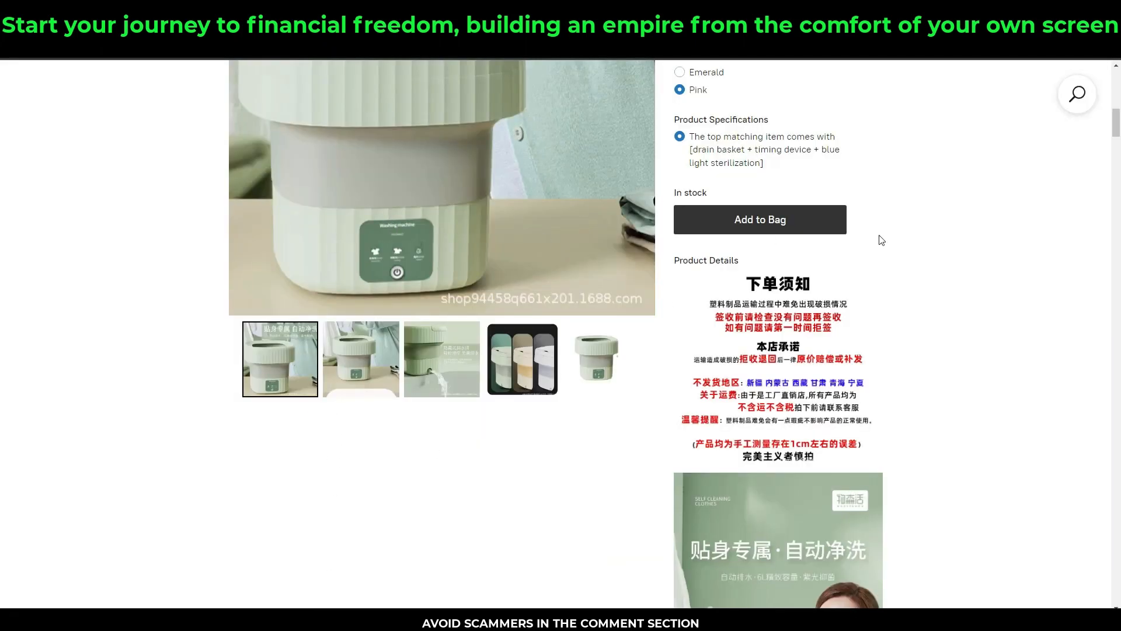
drag(1116, 126, 1118, 89)
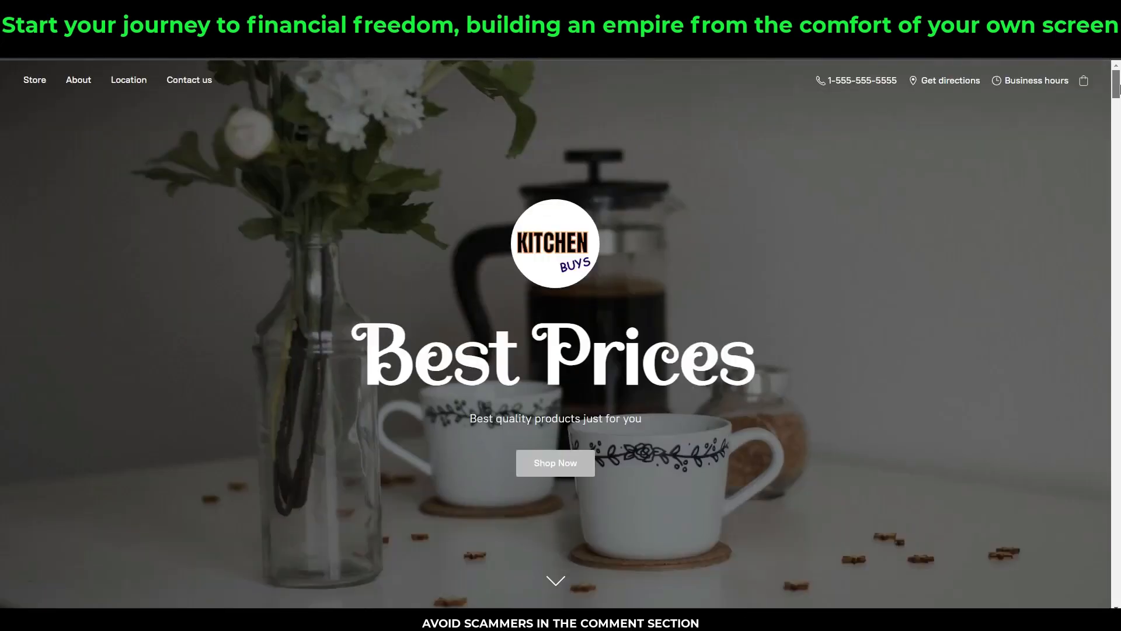
scroll(1116, 88, down, 1)
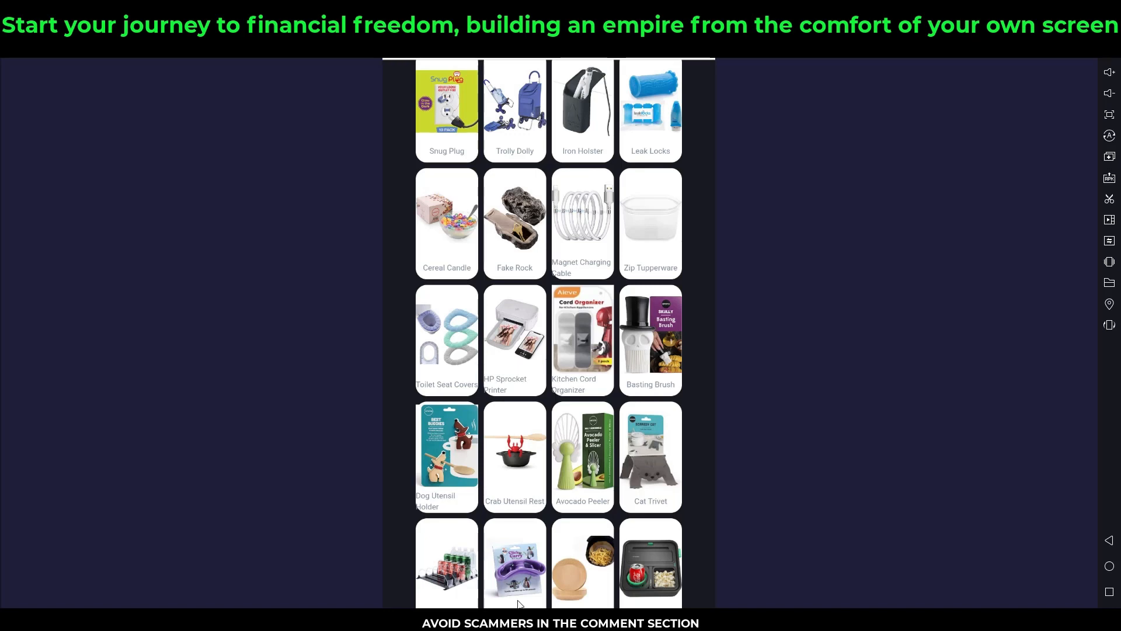
In the Android emulator, find the Temu washing machine reel on the Justice Buys Instagram profile and open it.
scroll(597, 353, up, 1)
scroll(596, 352, up, 5)
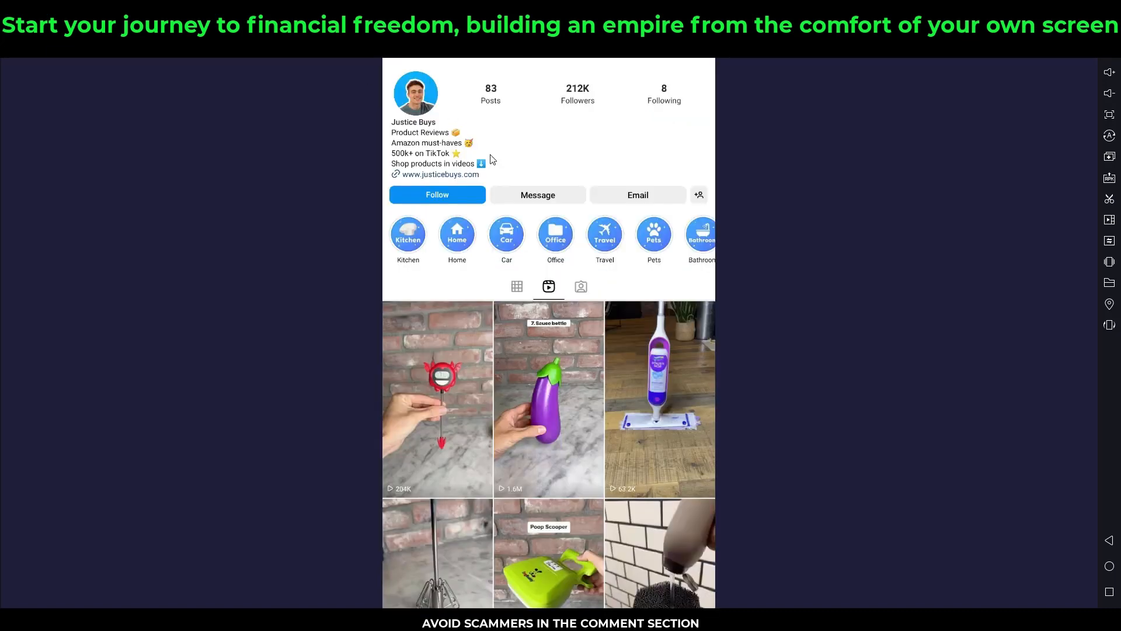
scroll(576, 296, down, 10)
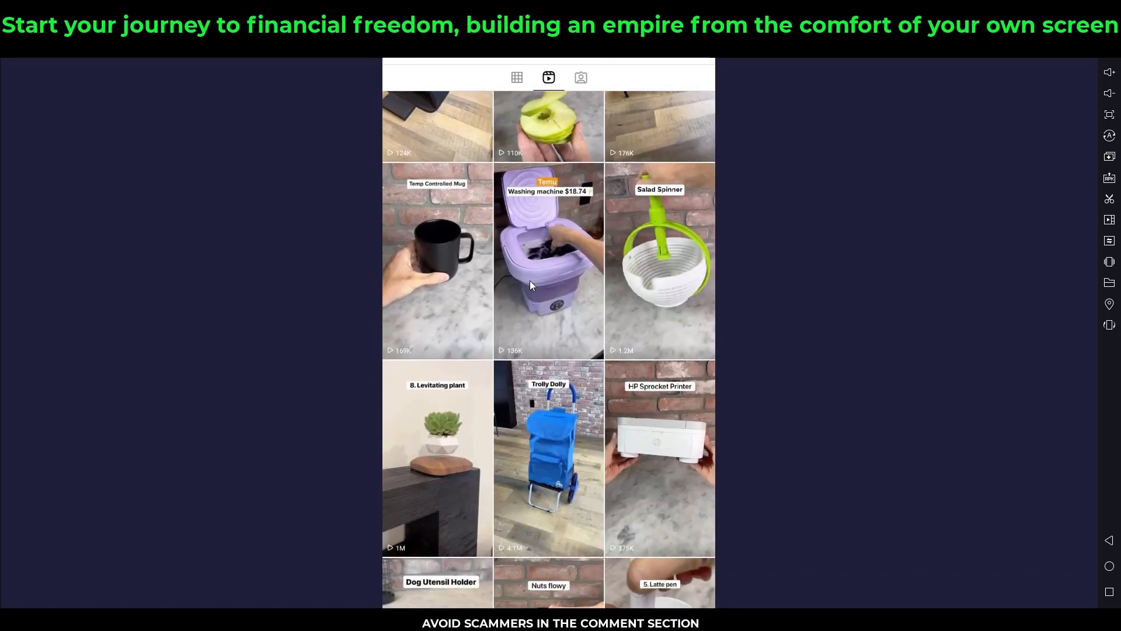
click(551, 292)
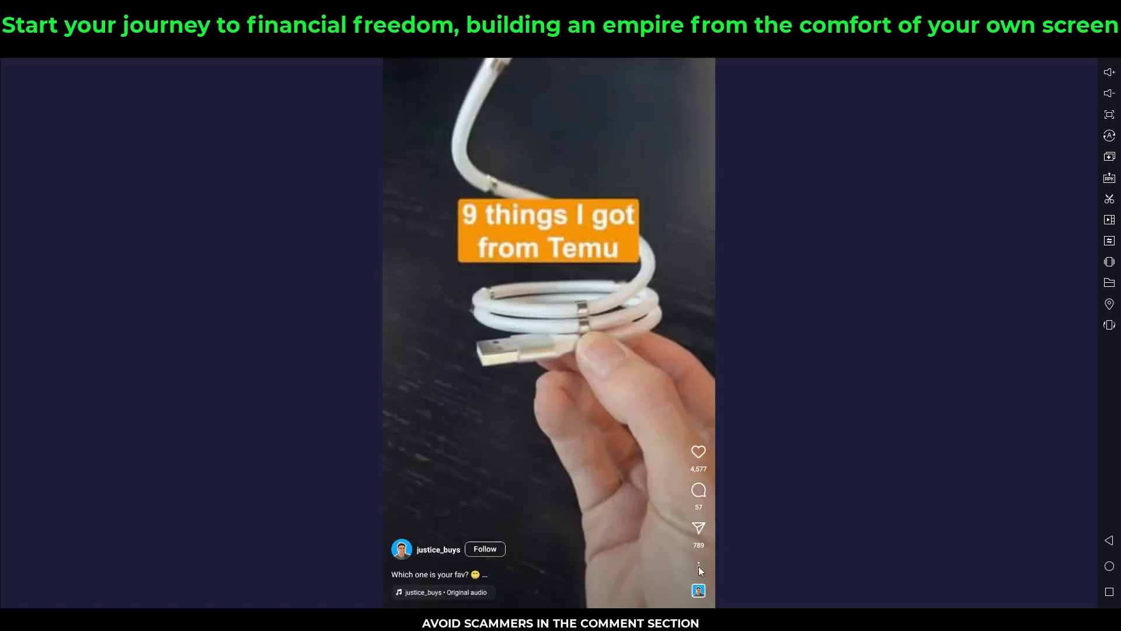
Copy the link of the Temu reel from its sharing options and switch back to the browser with TokBackup.
click(698, 566)
click(451, 509)
click(532, 575)
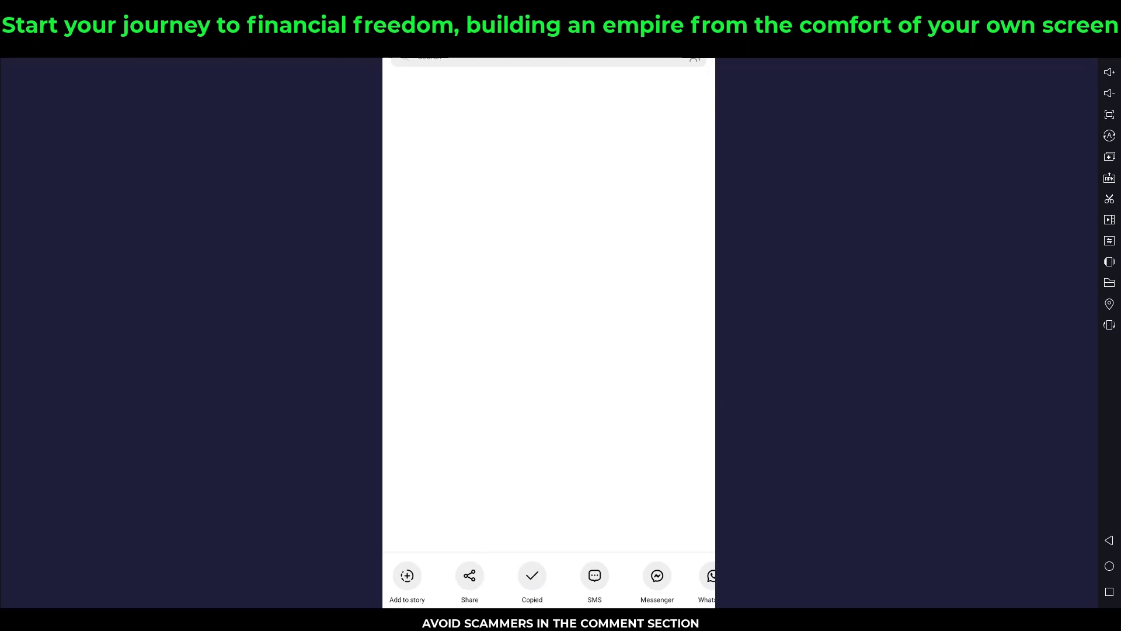
mouse_move(293, 618)
click(227, 575)
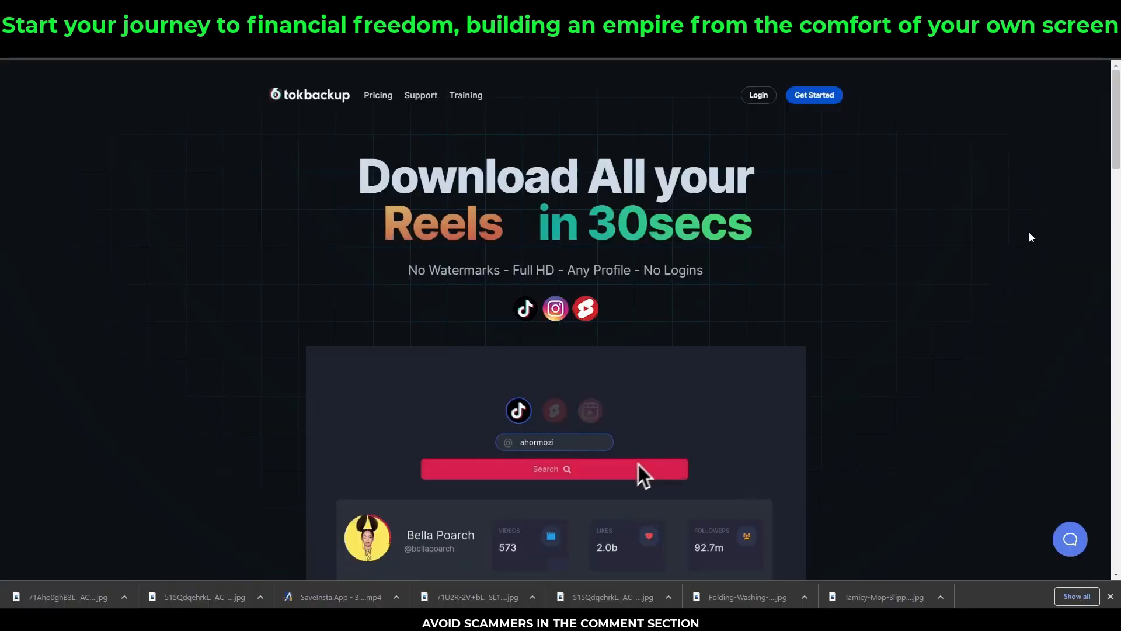